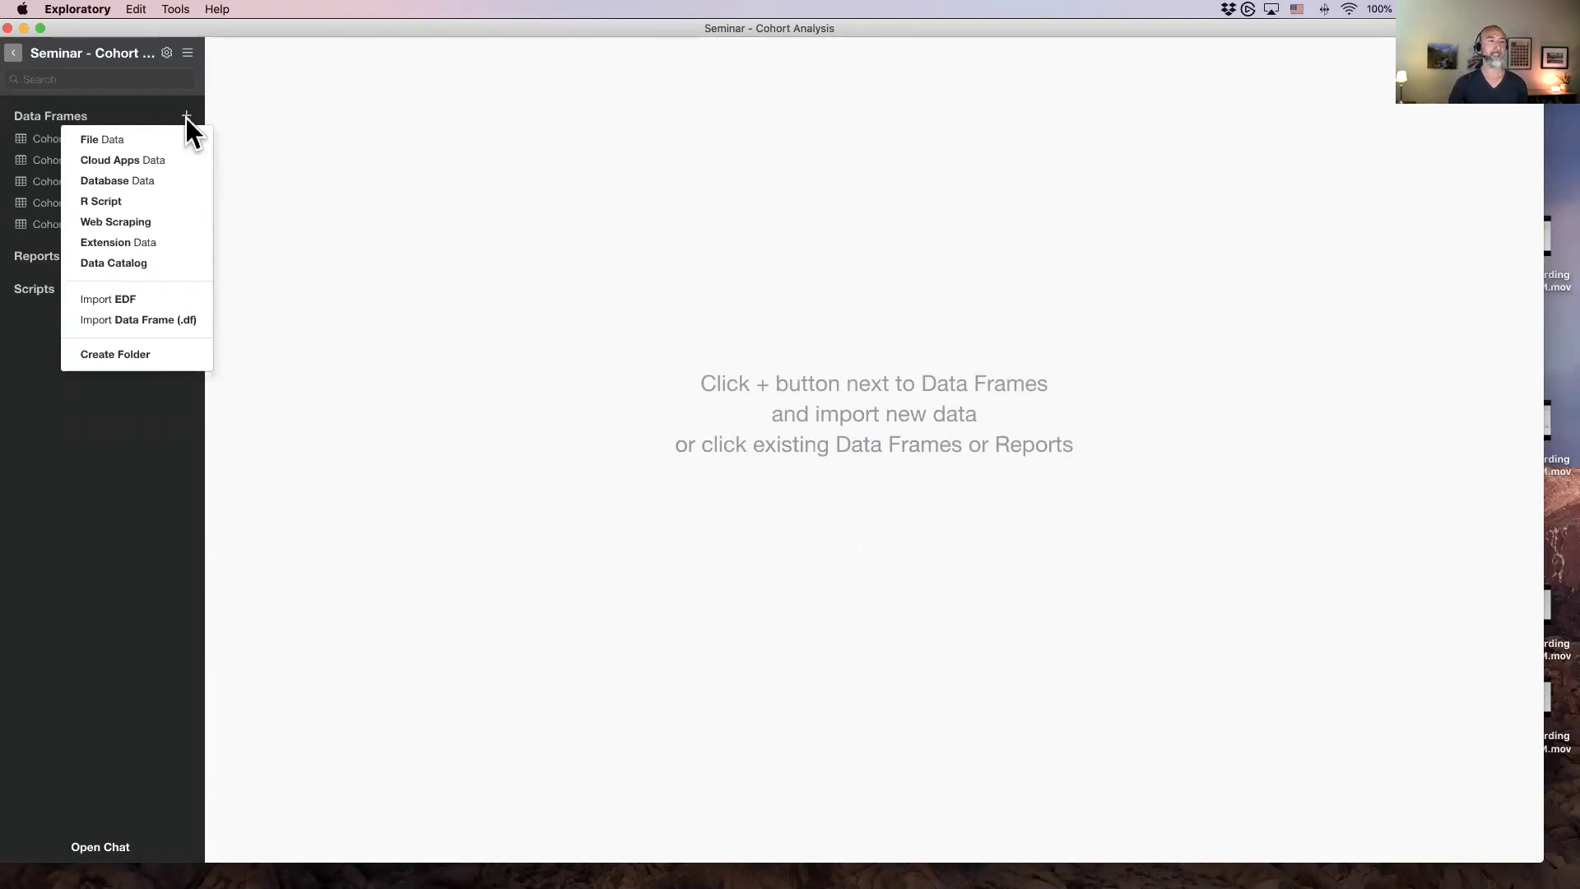
# Search the Data Catalog for "cohort" and open "Sample Data for Cohort Analysis - Survival Model" for import
pyautogui.click(151, 265)
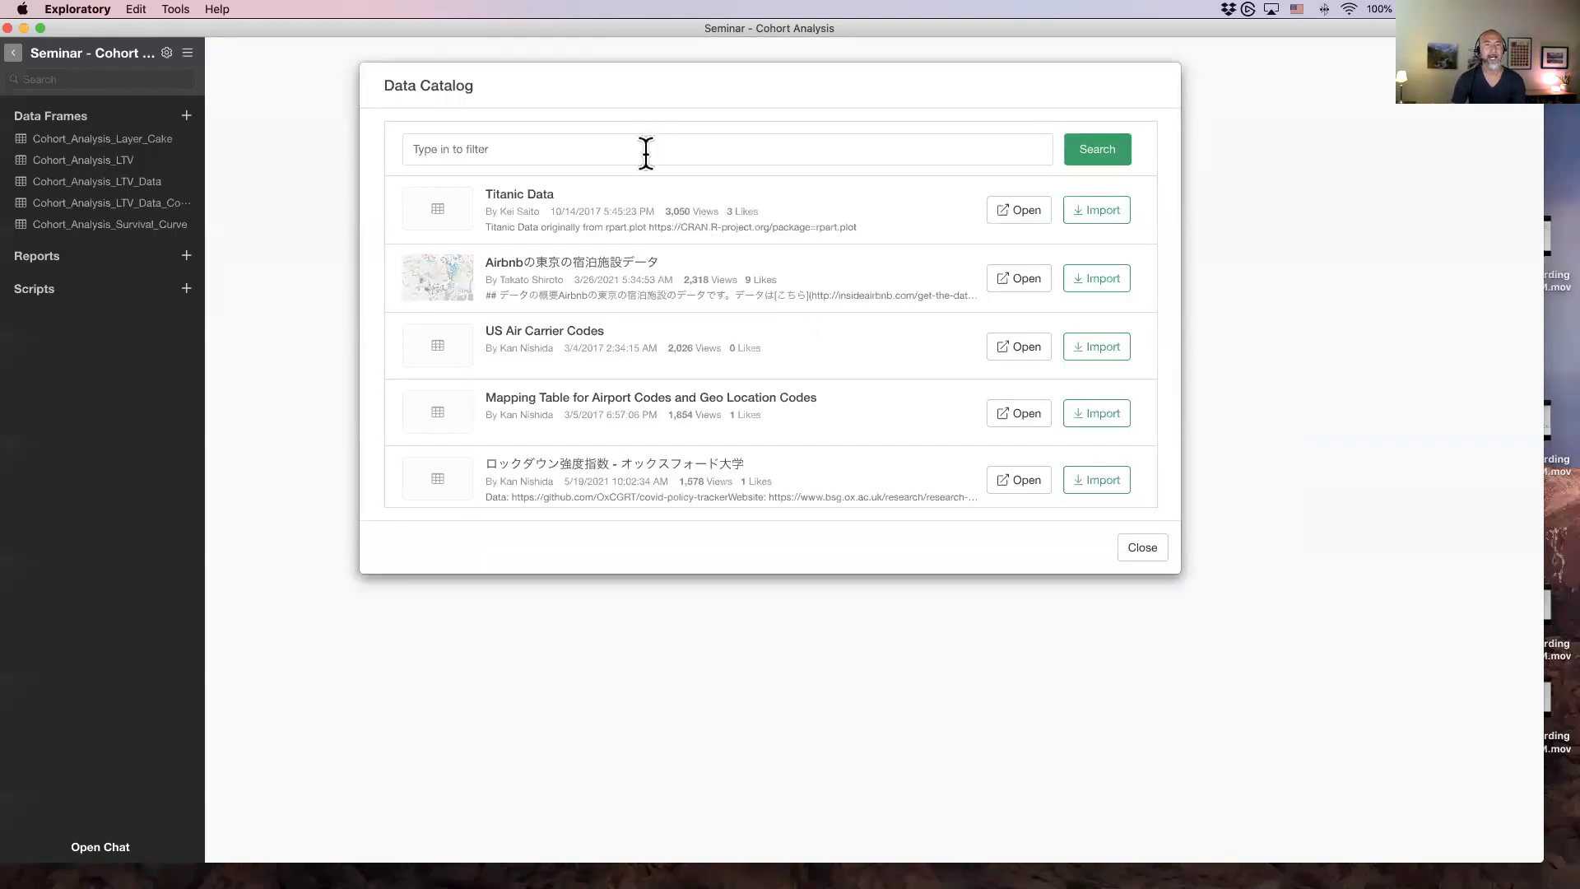
pyautogui.click(646, 151)
pyautogui.write('cohort')
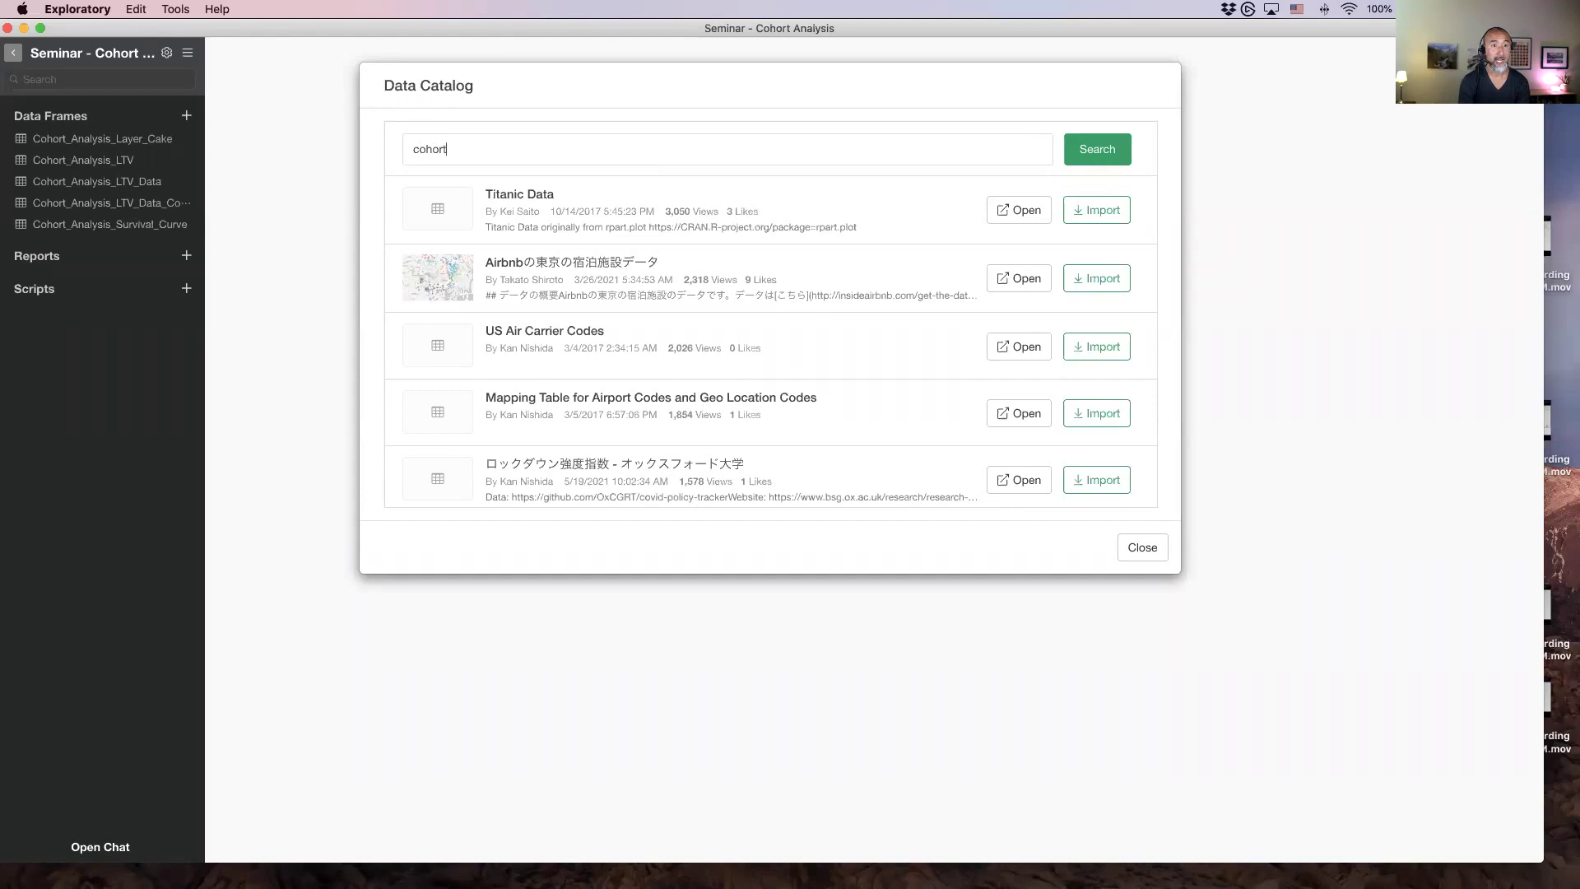
pyautogui.press('Return')
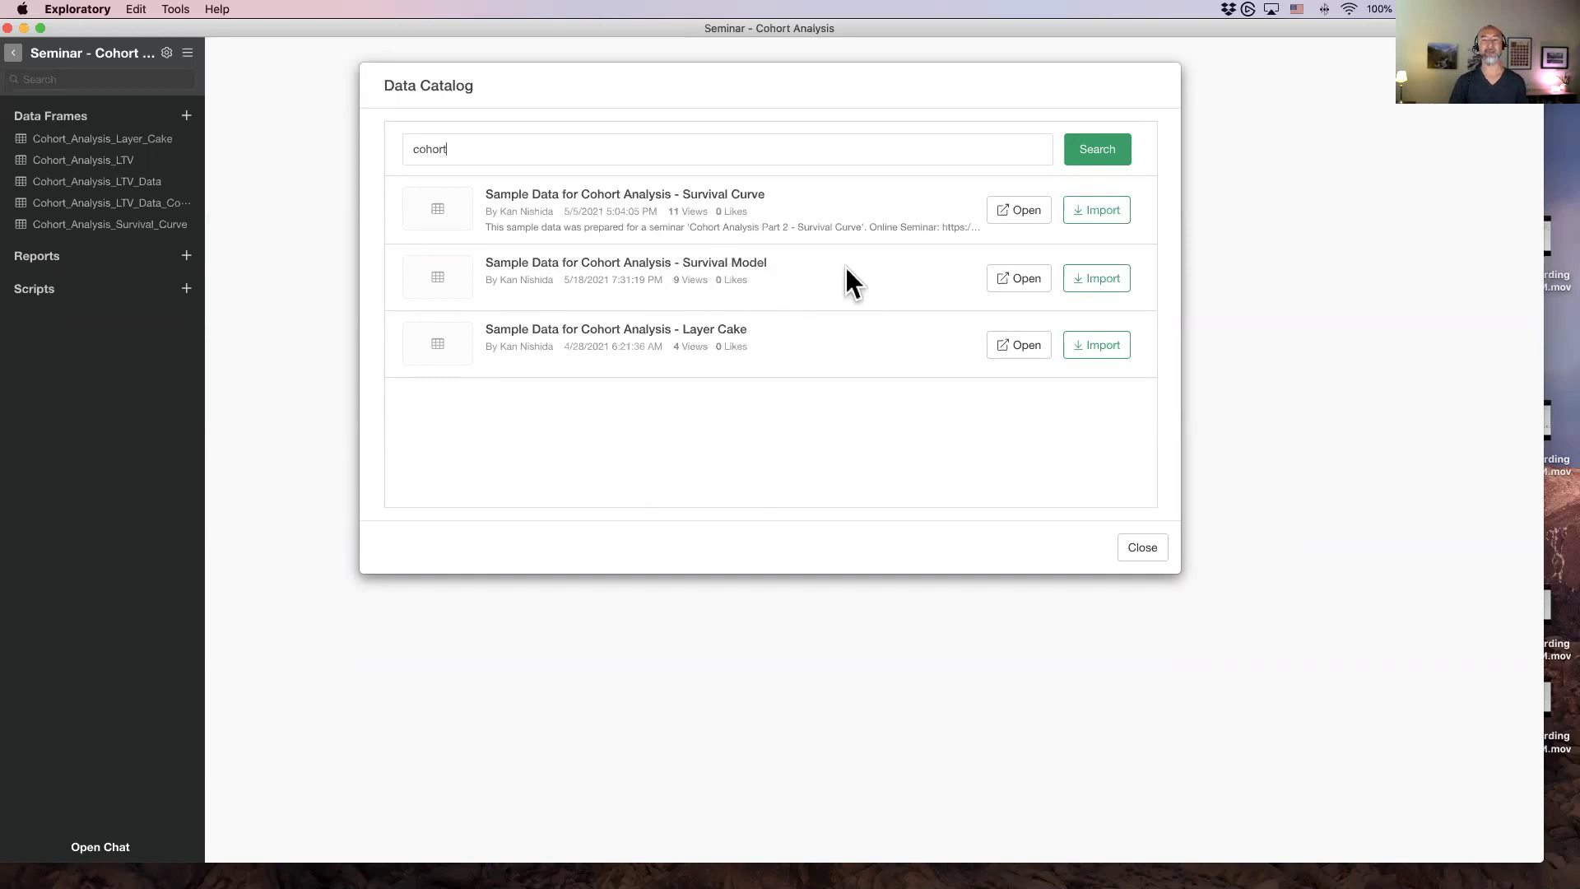
pyautogui.click(1093, 277)
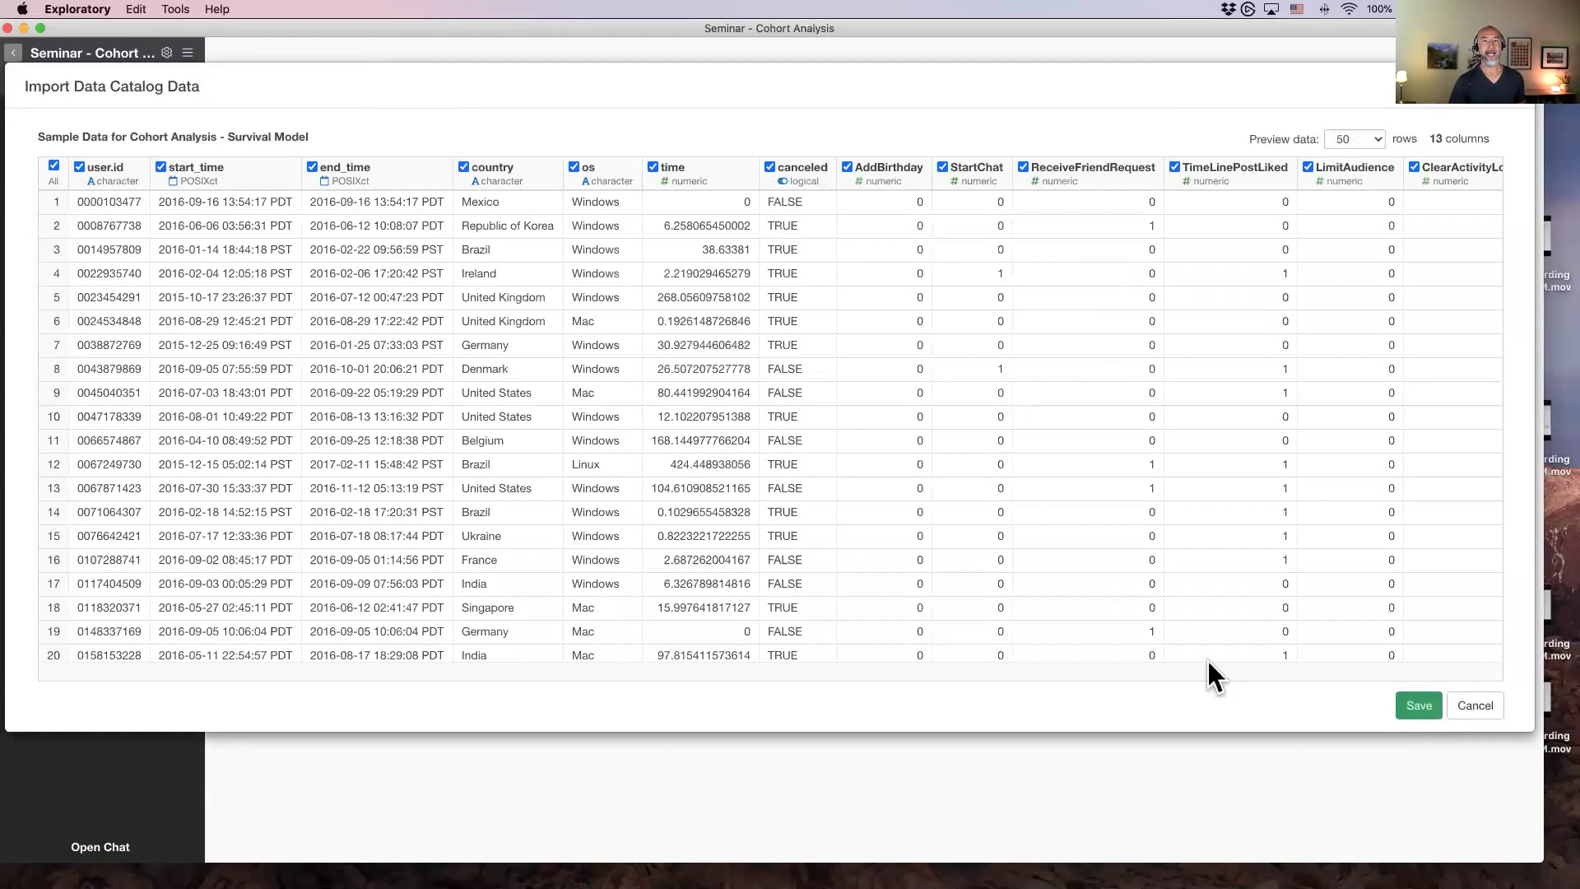
# Save the imported sample data as a data frame named Cohort_Analysis_Survival_Model
pyautogui.click(1419, 706)
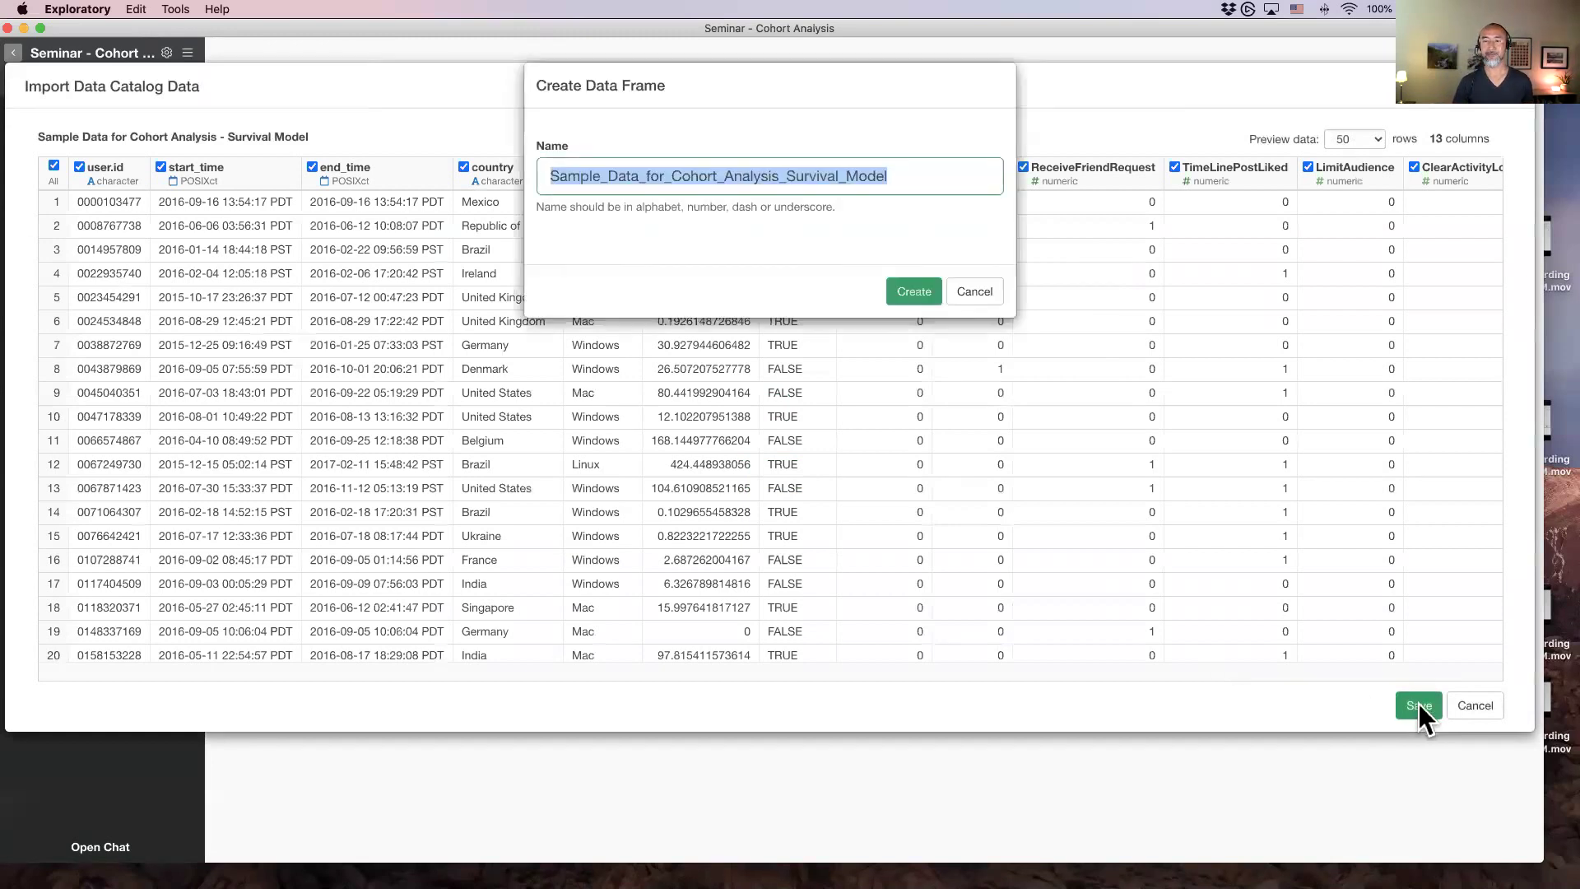
pyautogui.click(663, 175)
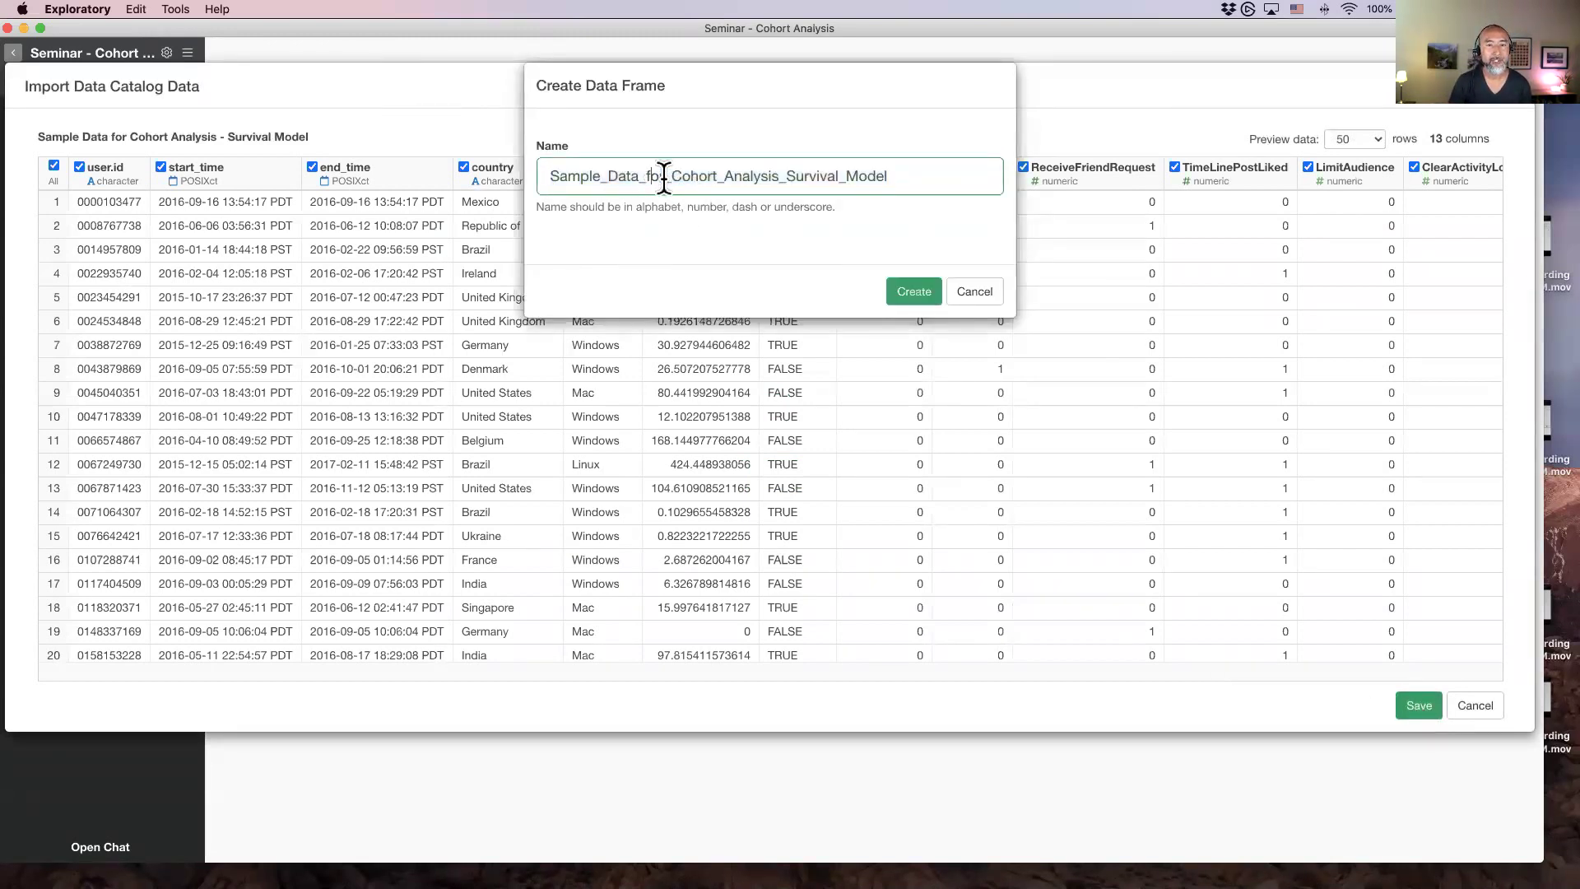
pyautogui.press('super+shift+Left')
pyautogui.press('BackSpace')
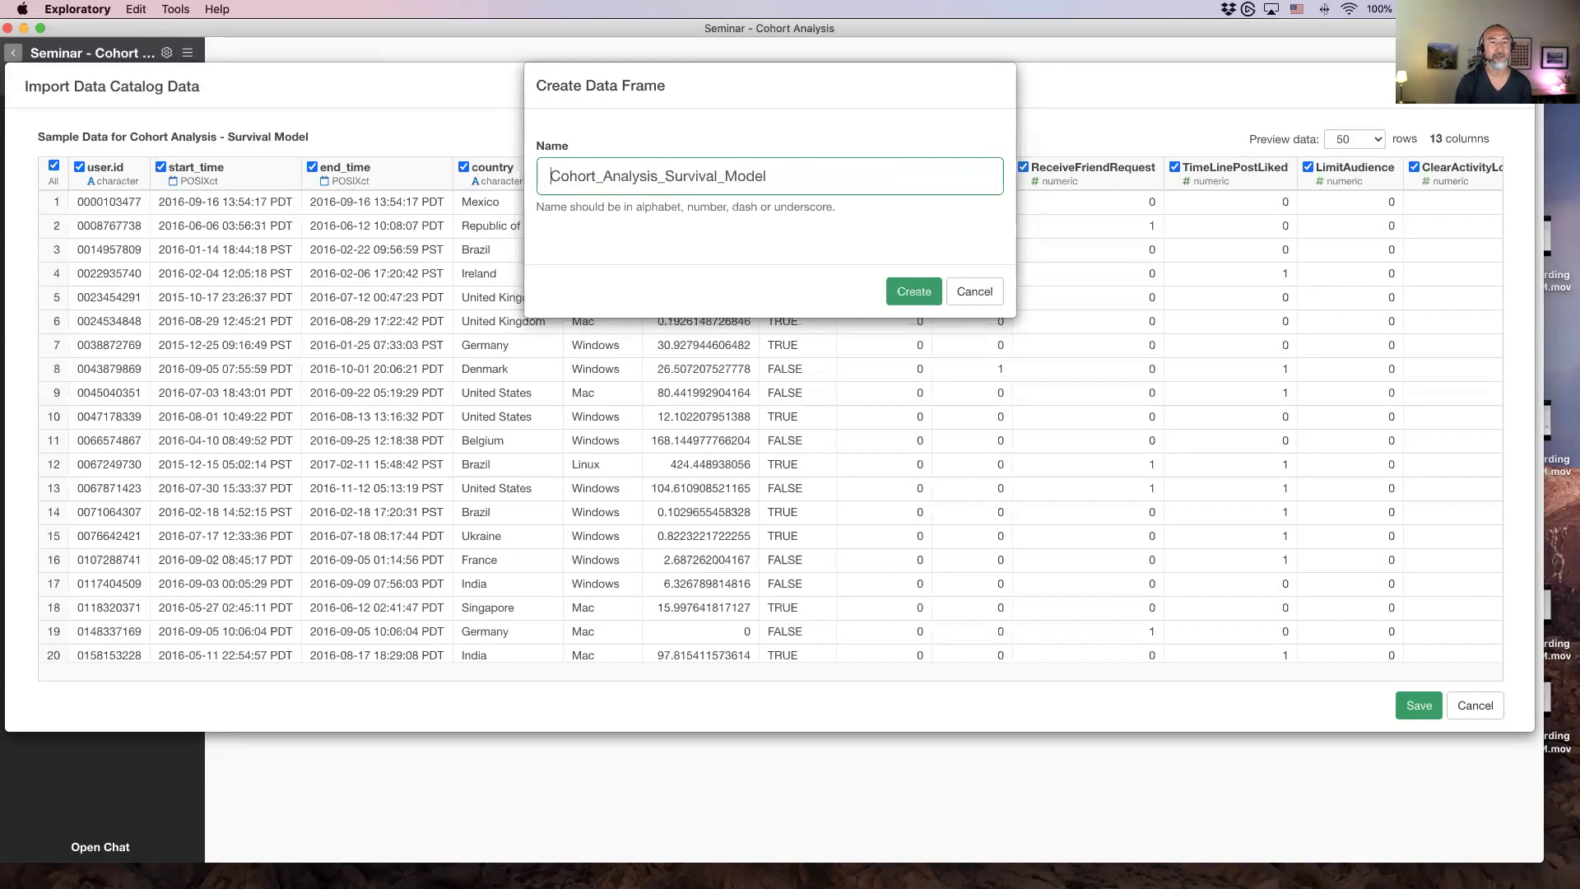
pyautogui.press('Return')
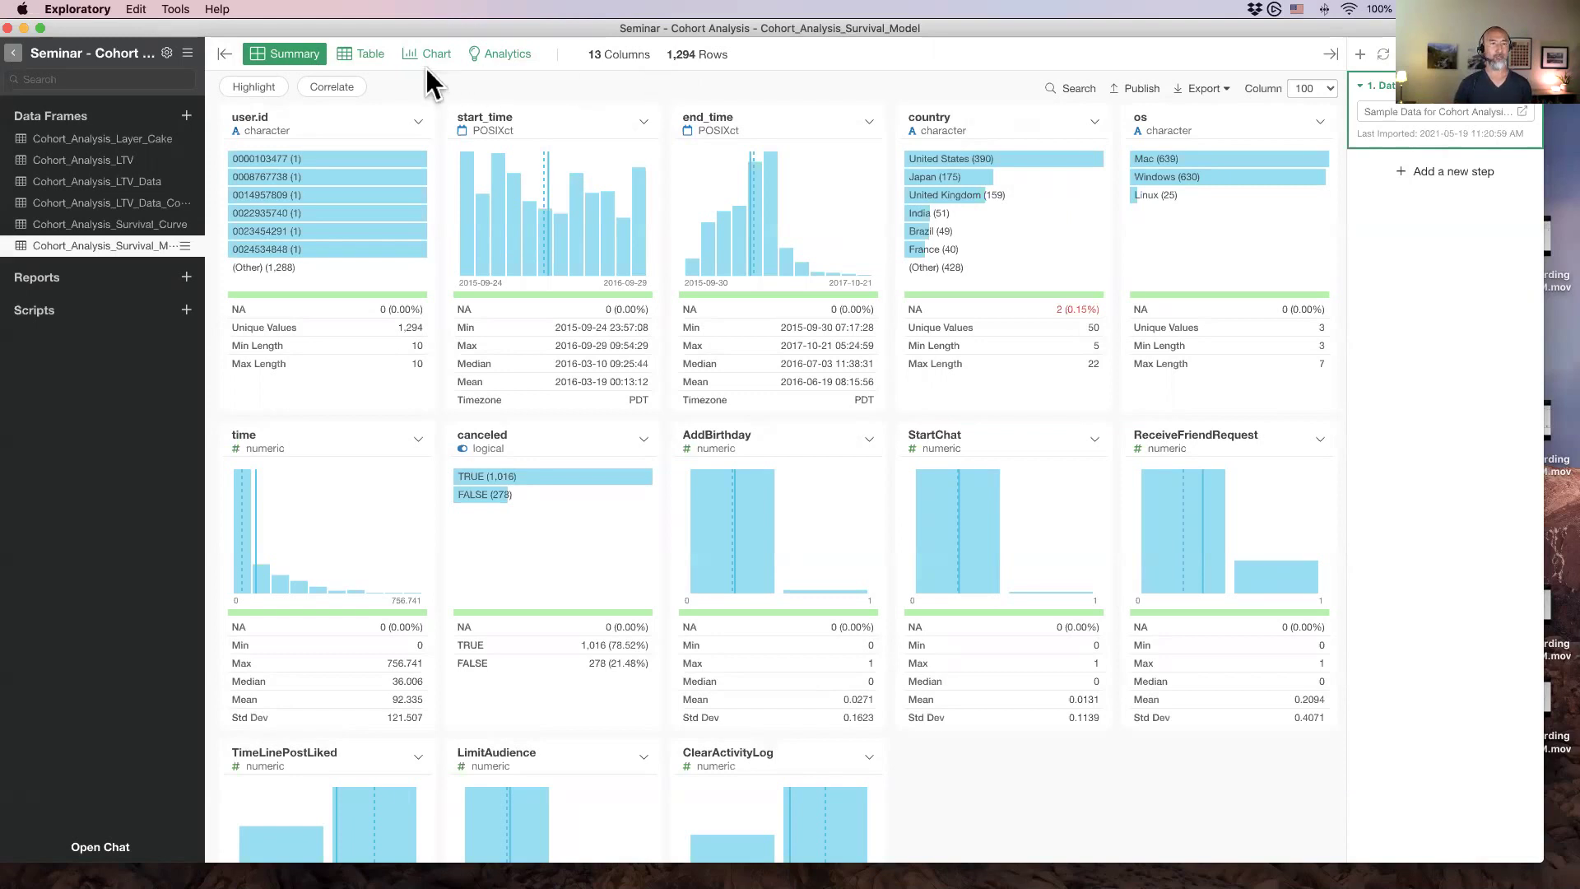
# View the data frame as a table and examine the canceled, start_time, end_time, os and country columns
pyautogui.click(357, 55)
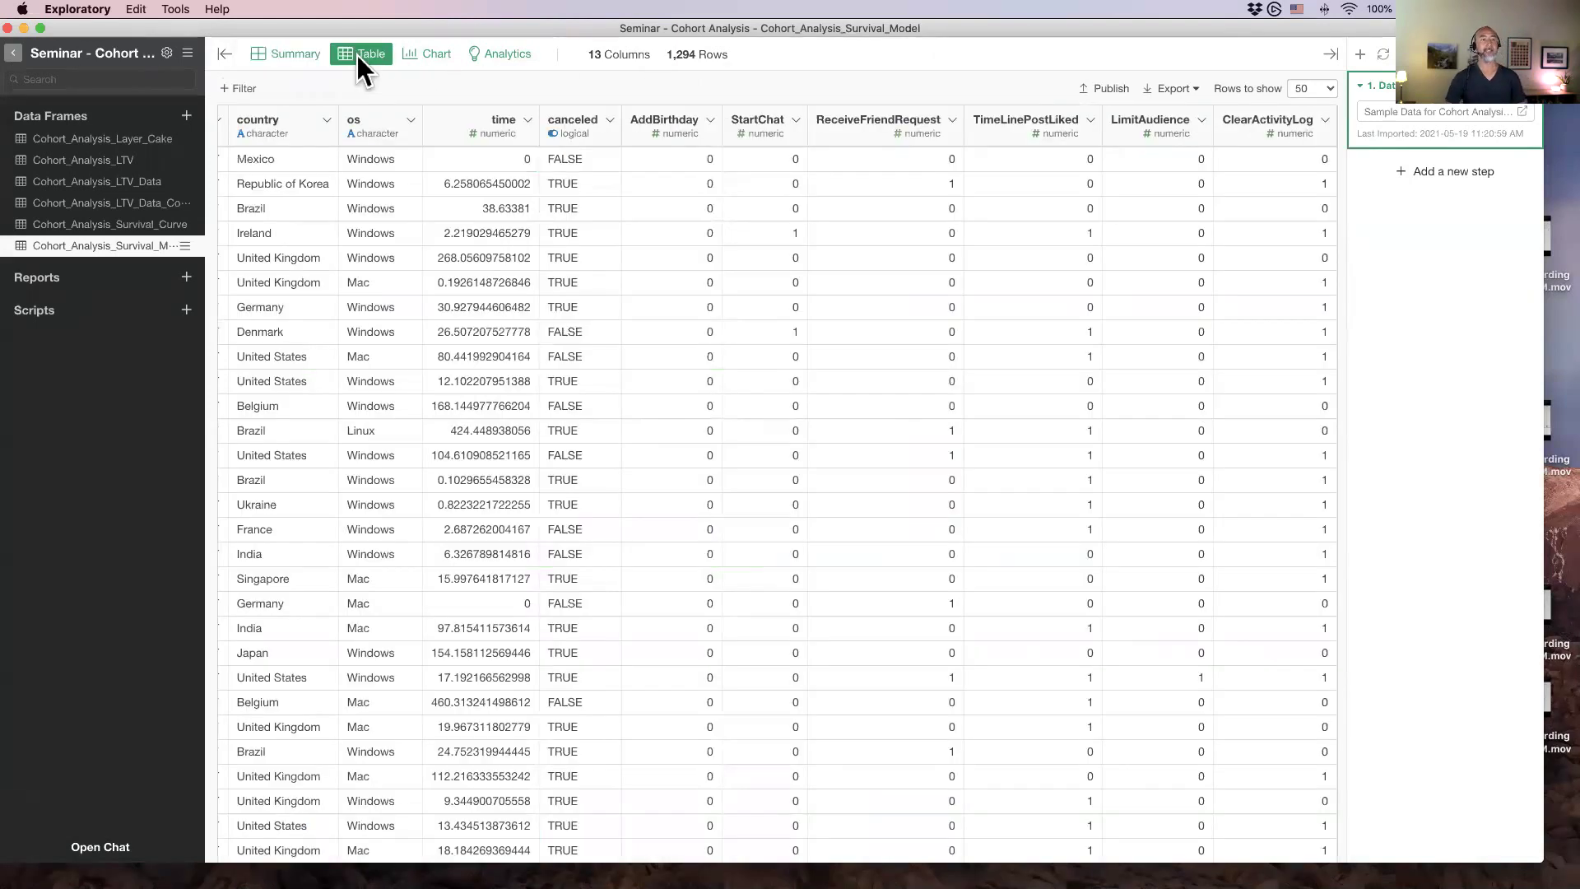
pyautogui.hscroll(-5, 444, 292)
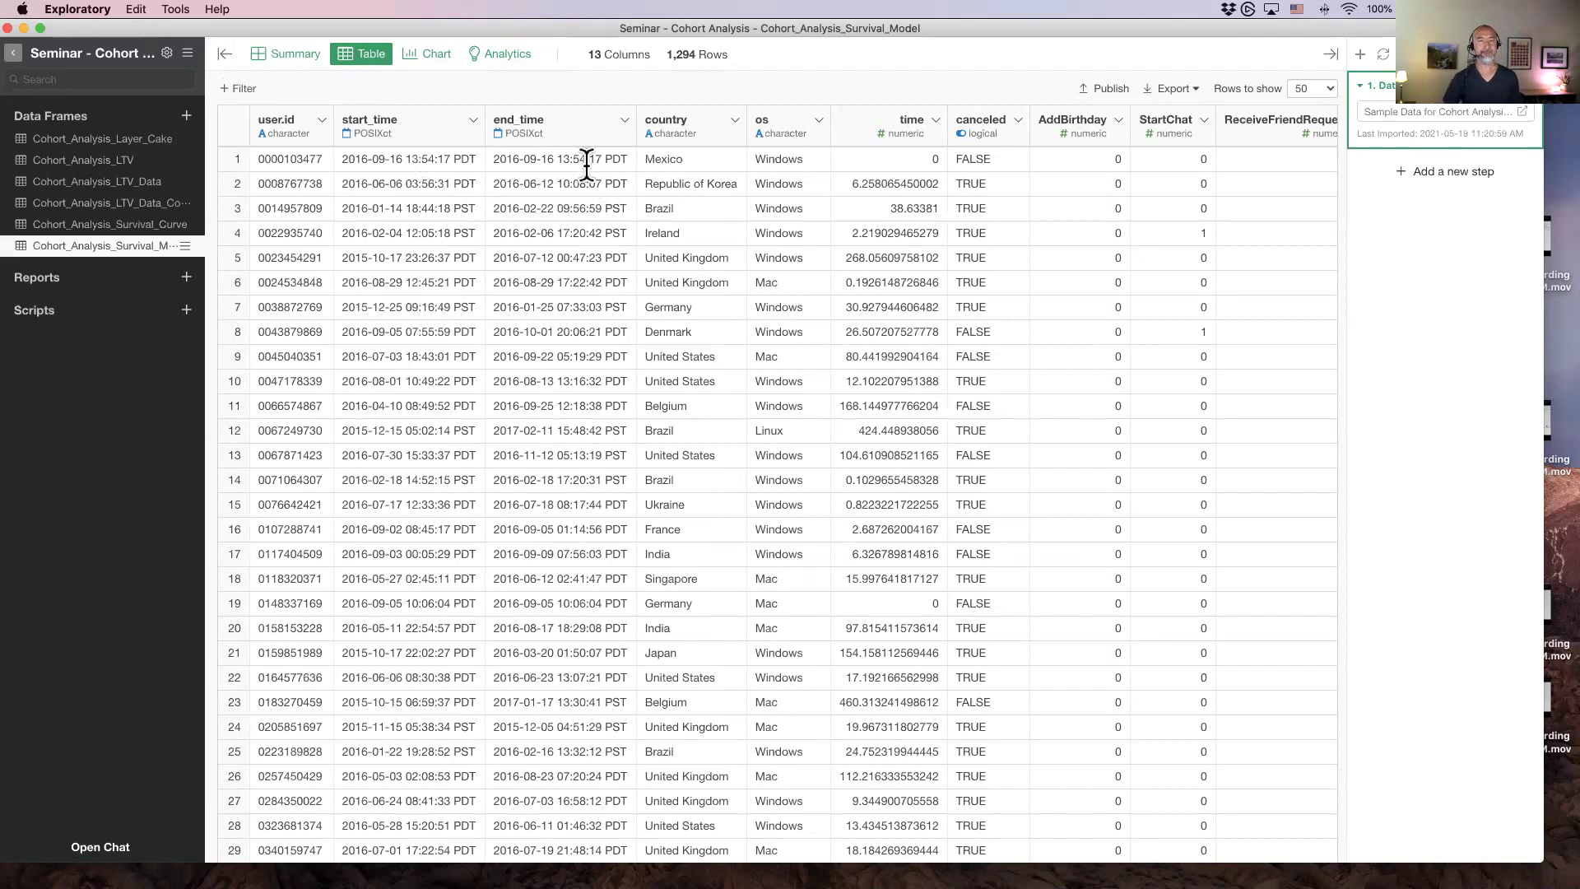
pyautogui.click(975, 125)
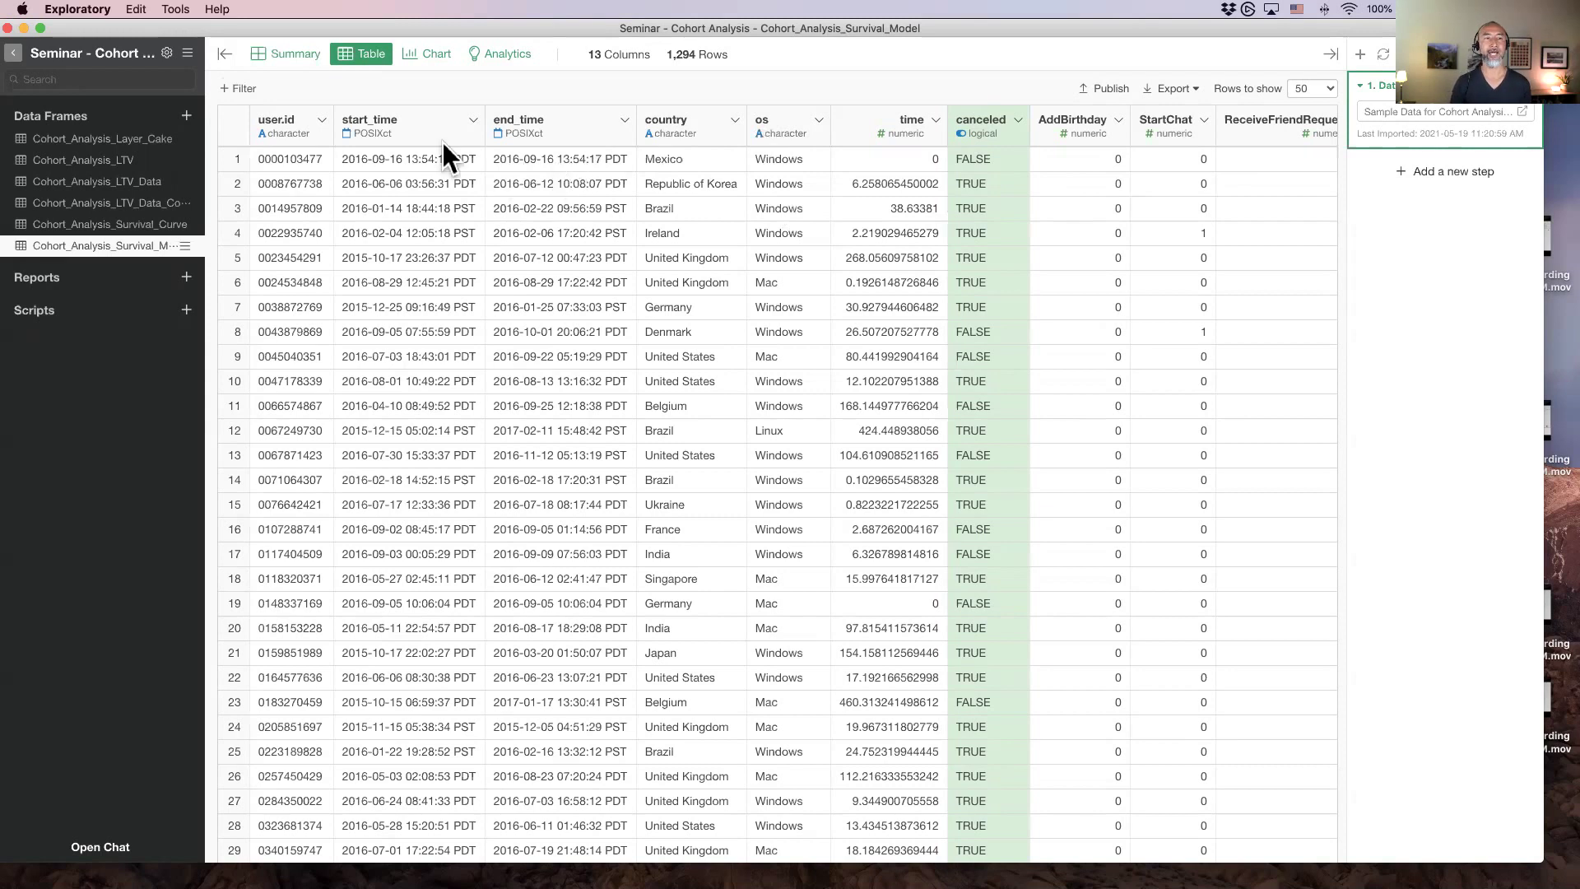
pyautogui.click(402, 135)
pyautogui.click(541, 135)
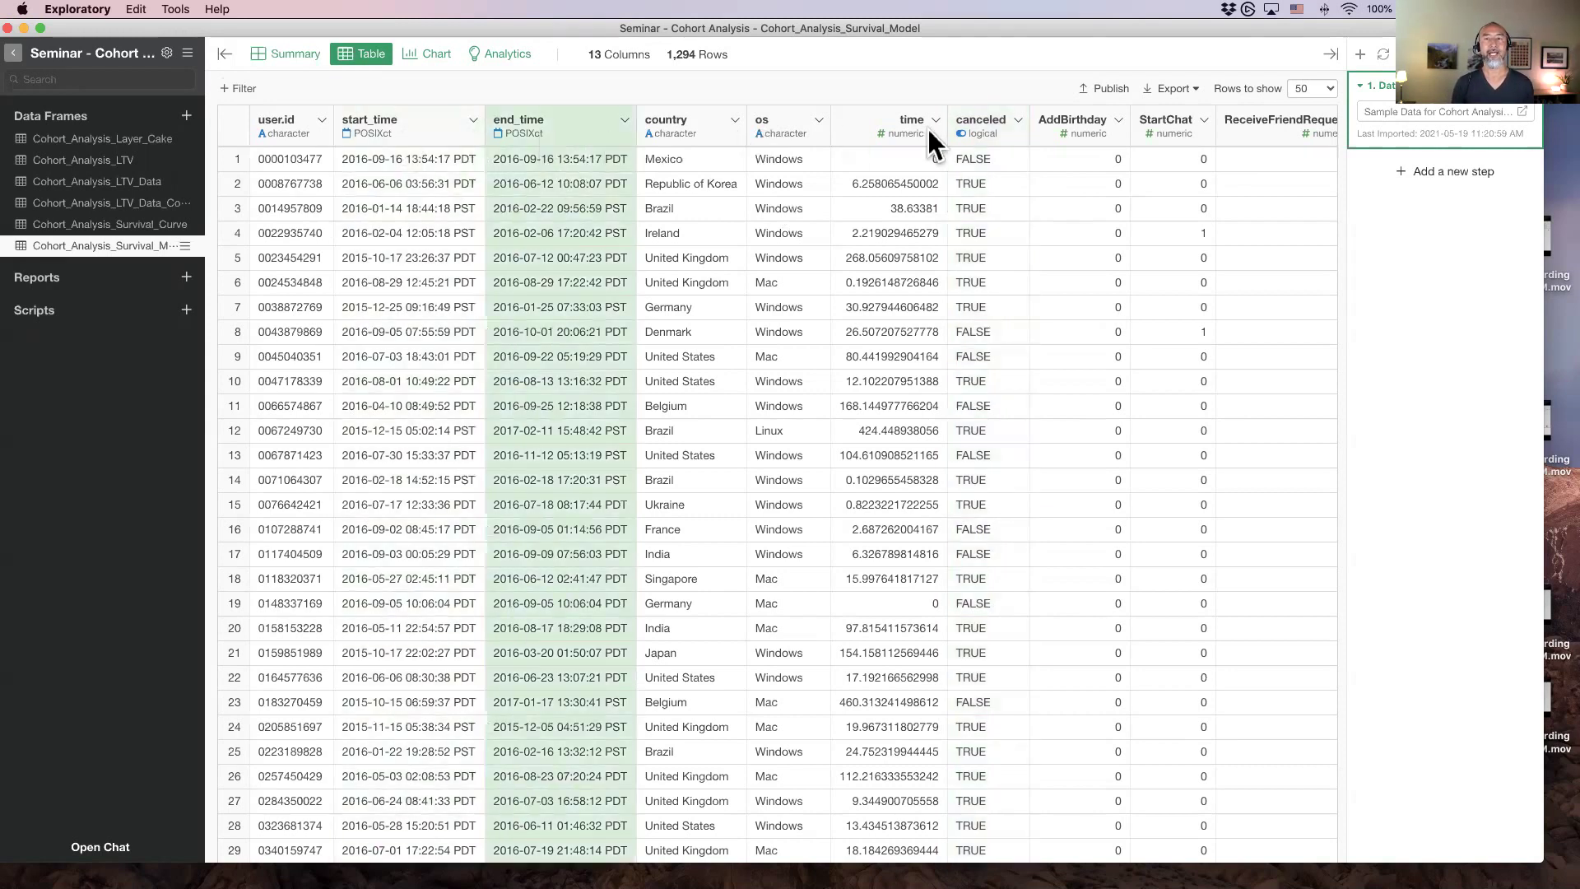
pyautogui.click(977, 131)
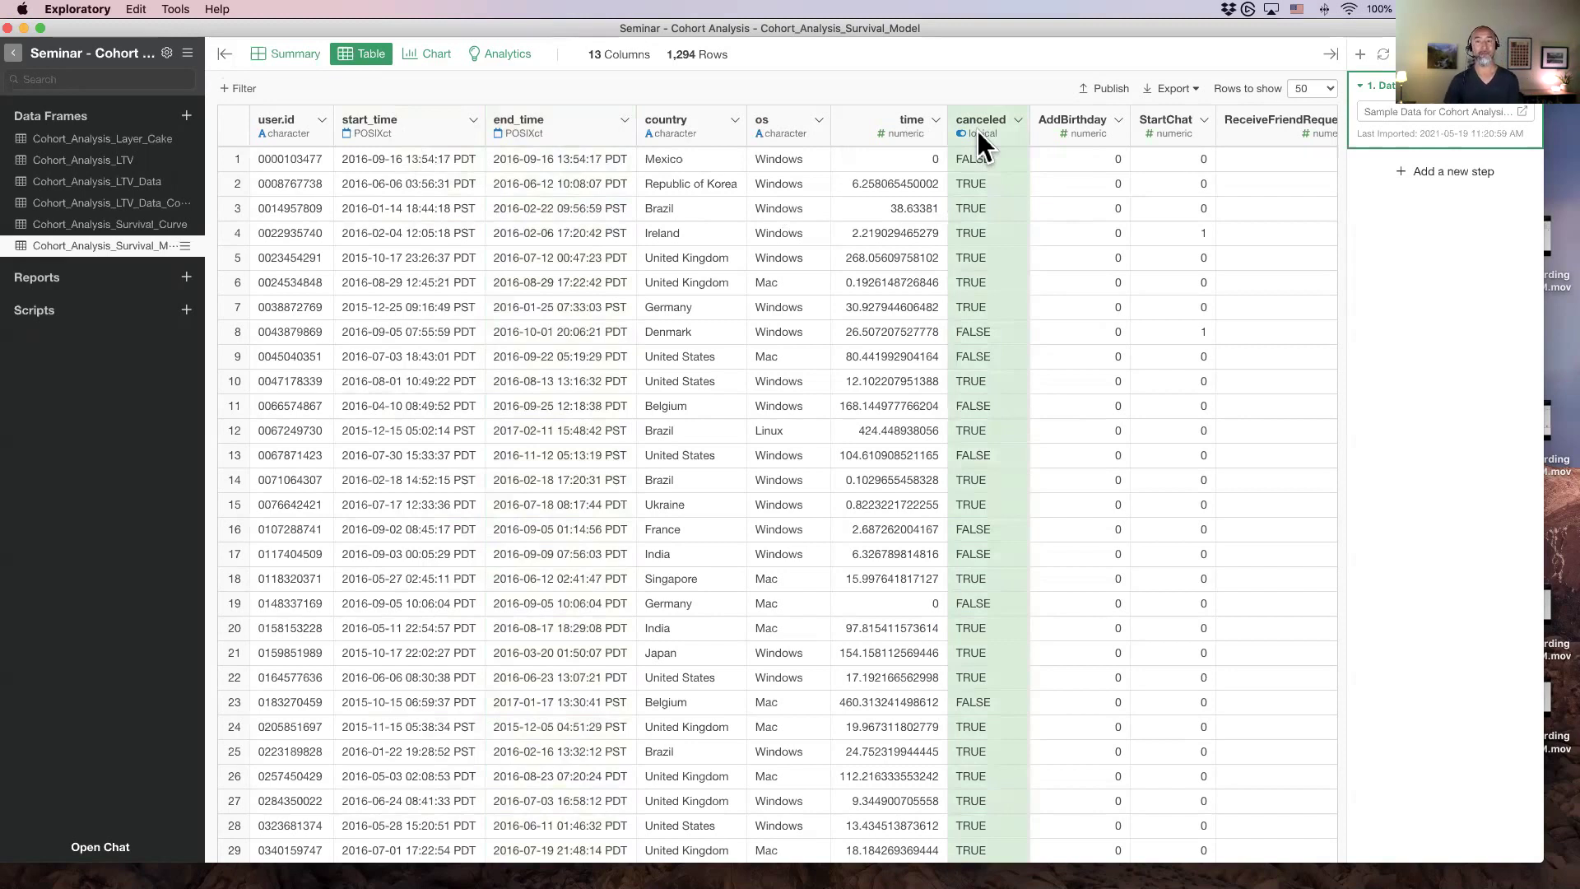
pyautogui.click(787, 124)
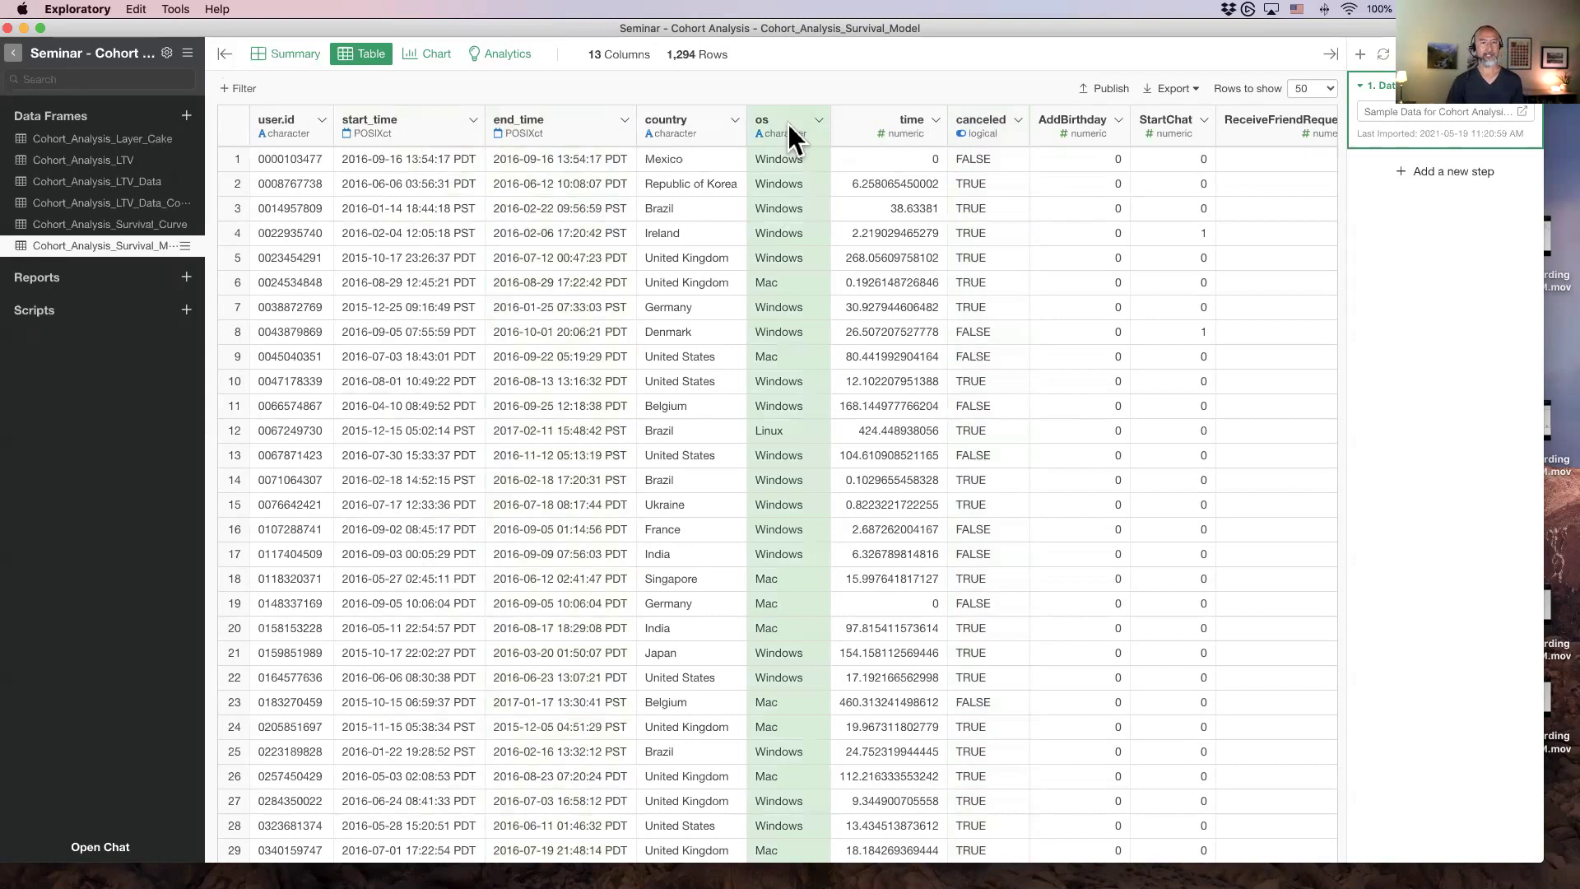
pyautogui.click(680, 120)
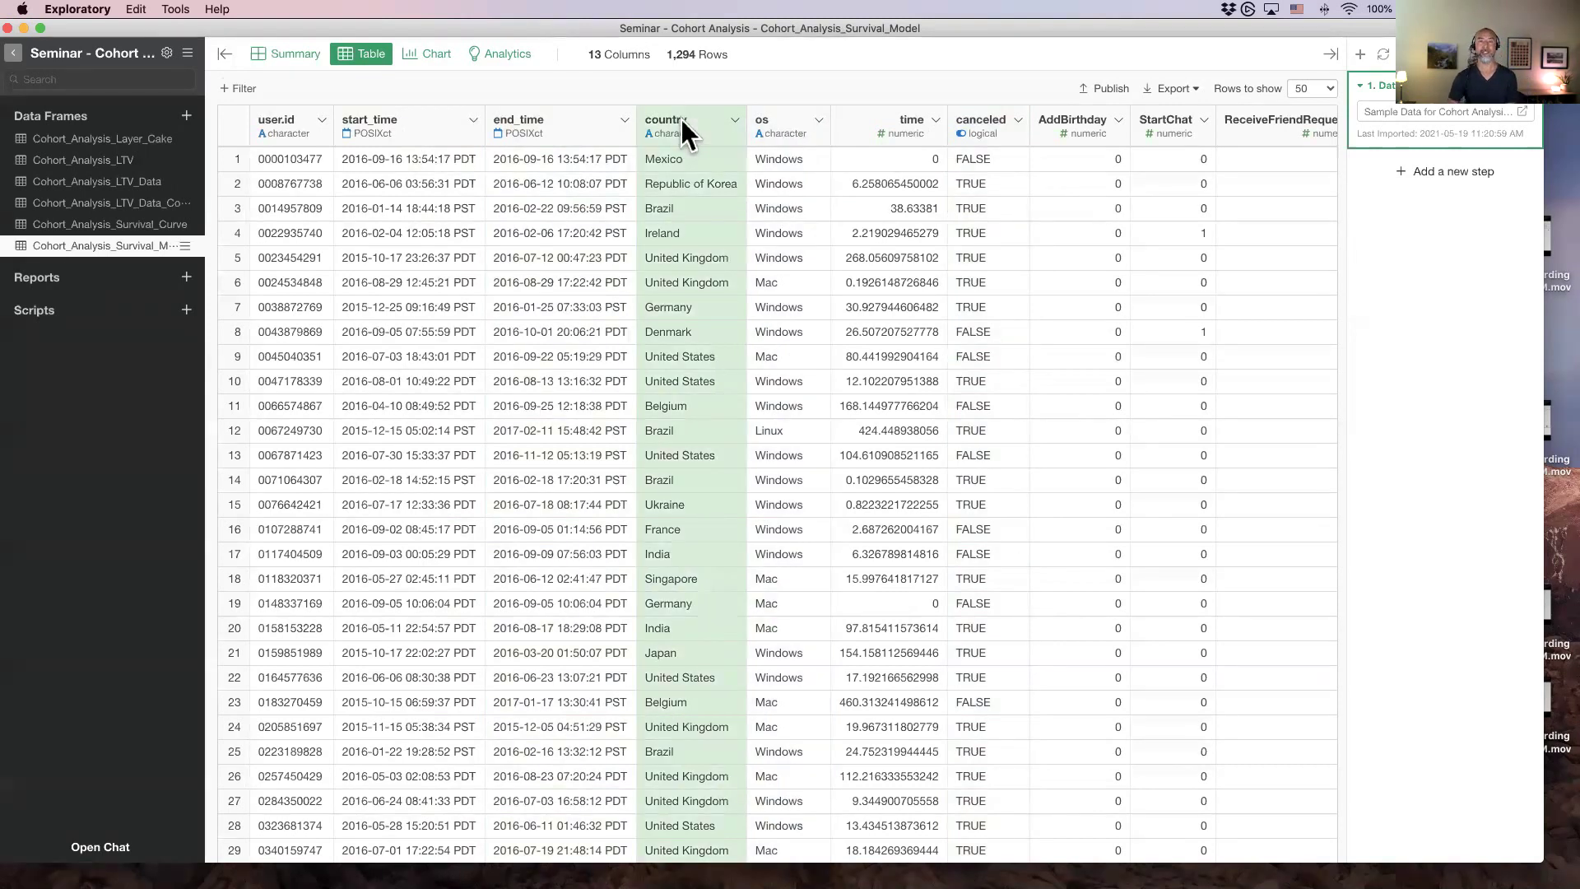
# Examine the user activity columns from AddBirthday through ClearActivityLog in the table
pyautogui.hscroll(5, 838, 199)
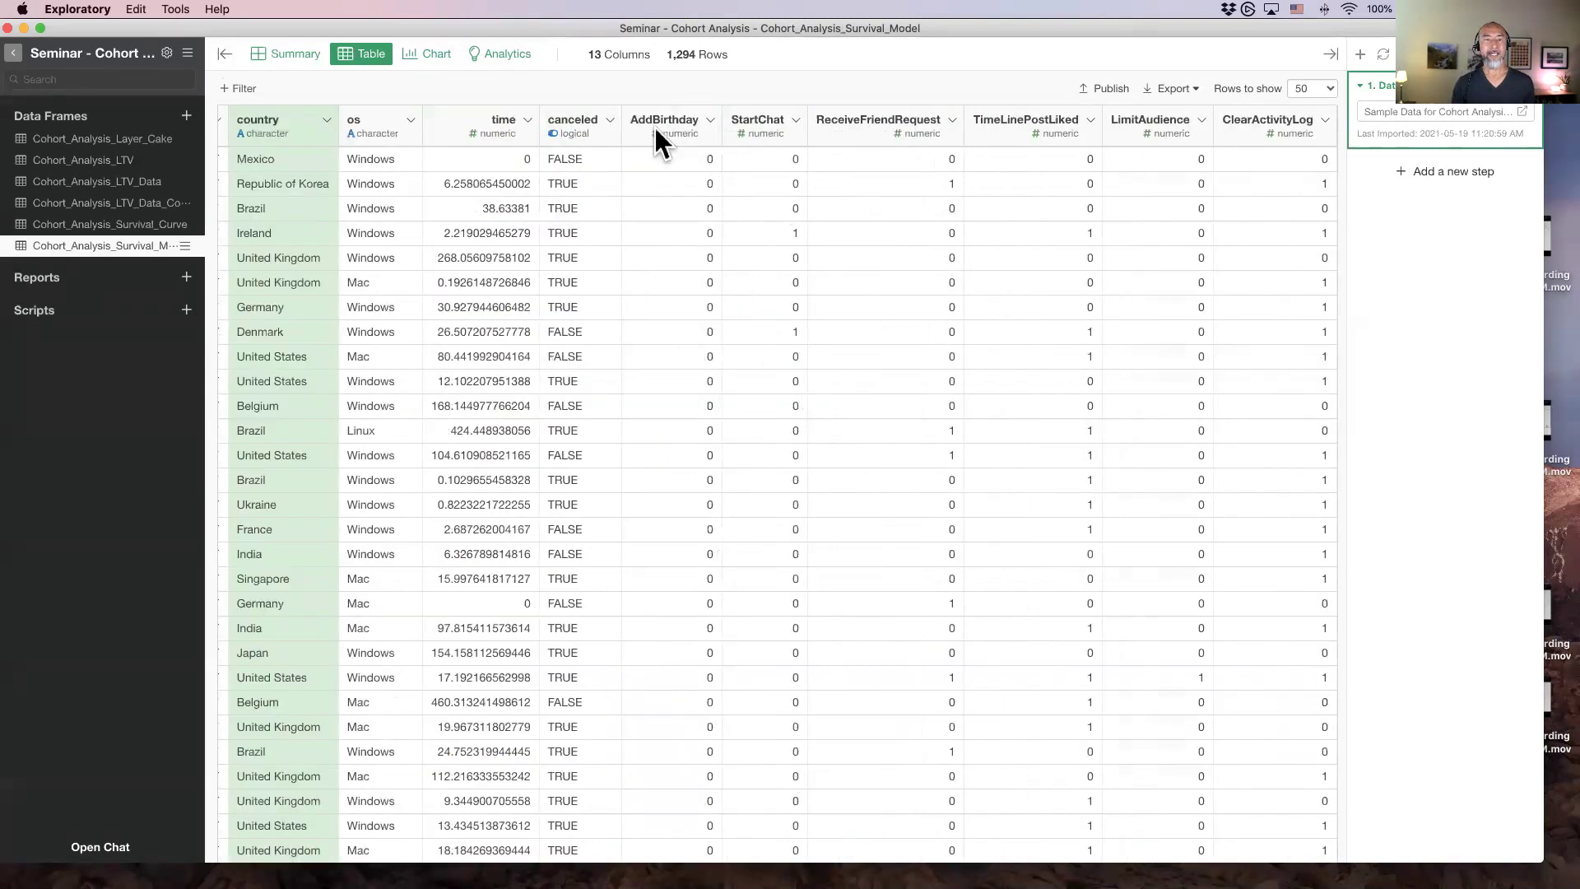
pyautogui.click(655, 125)
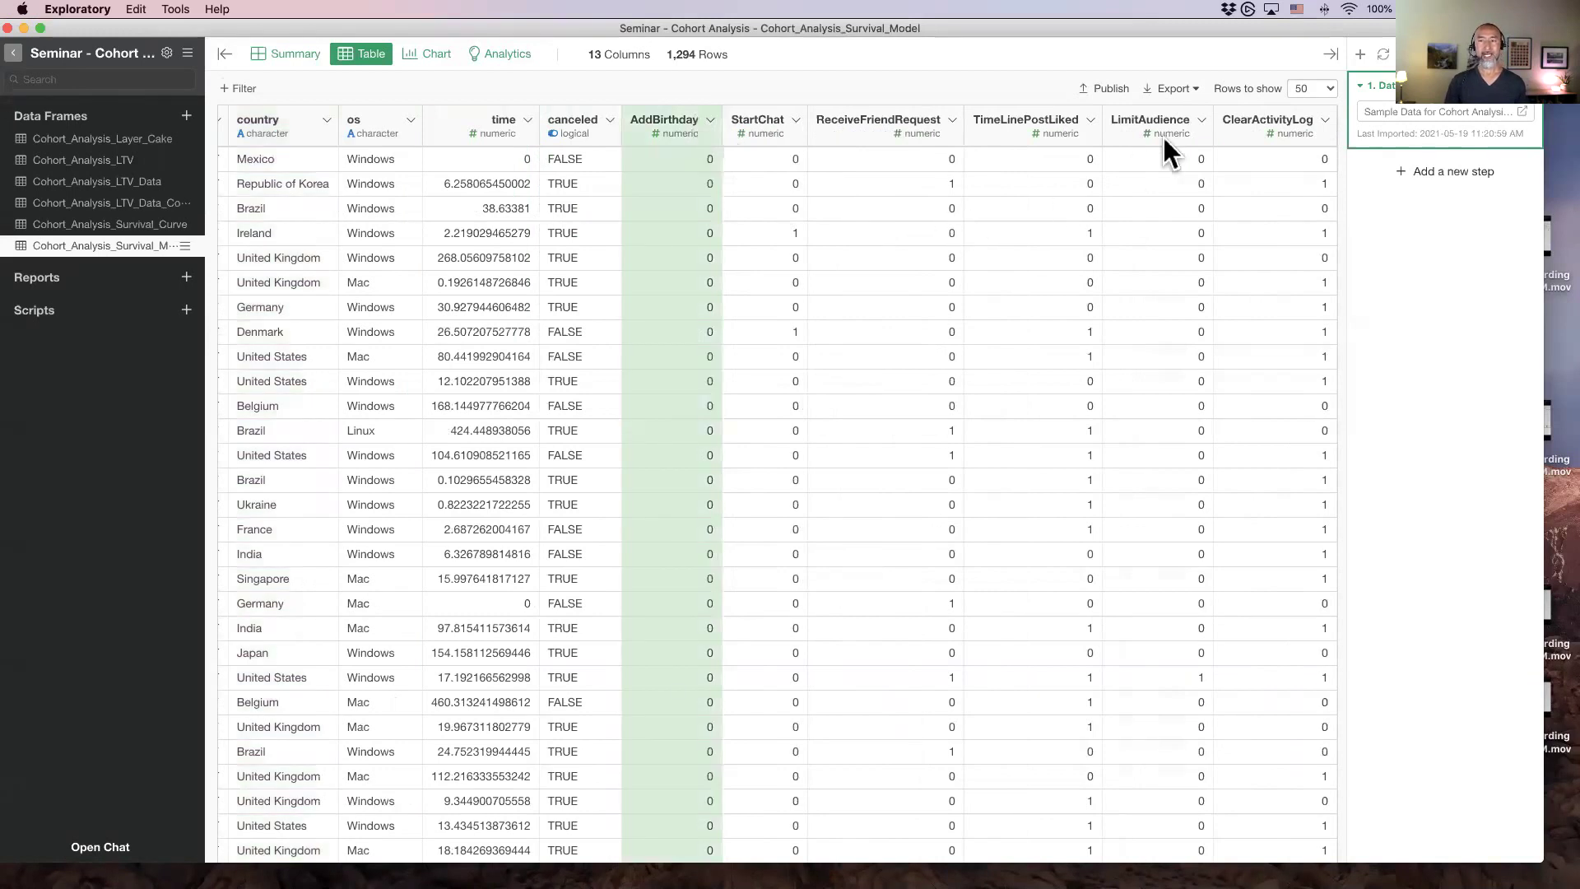
pyautogui.keyDown('shift'); pyautogui.click(1238, 126); pyautogui.keyUp('shift')
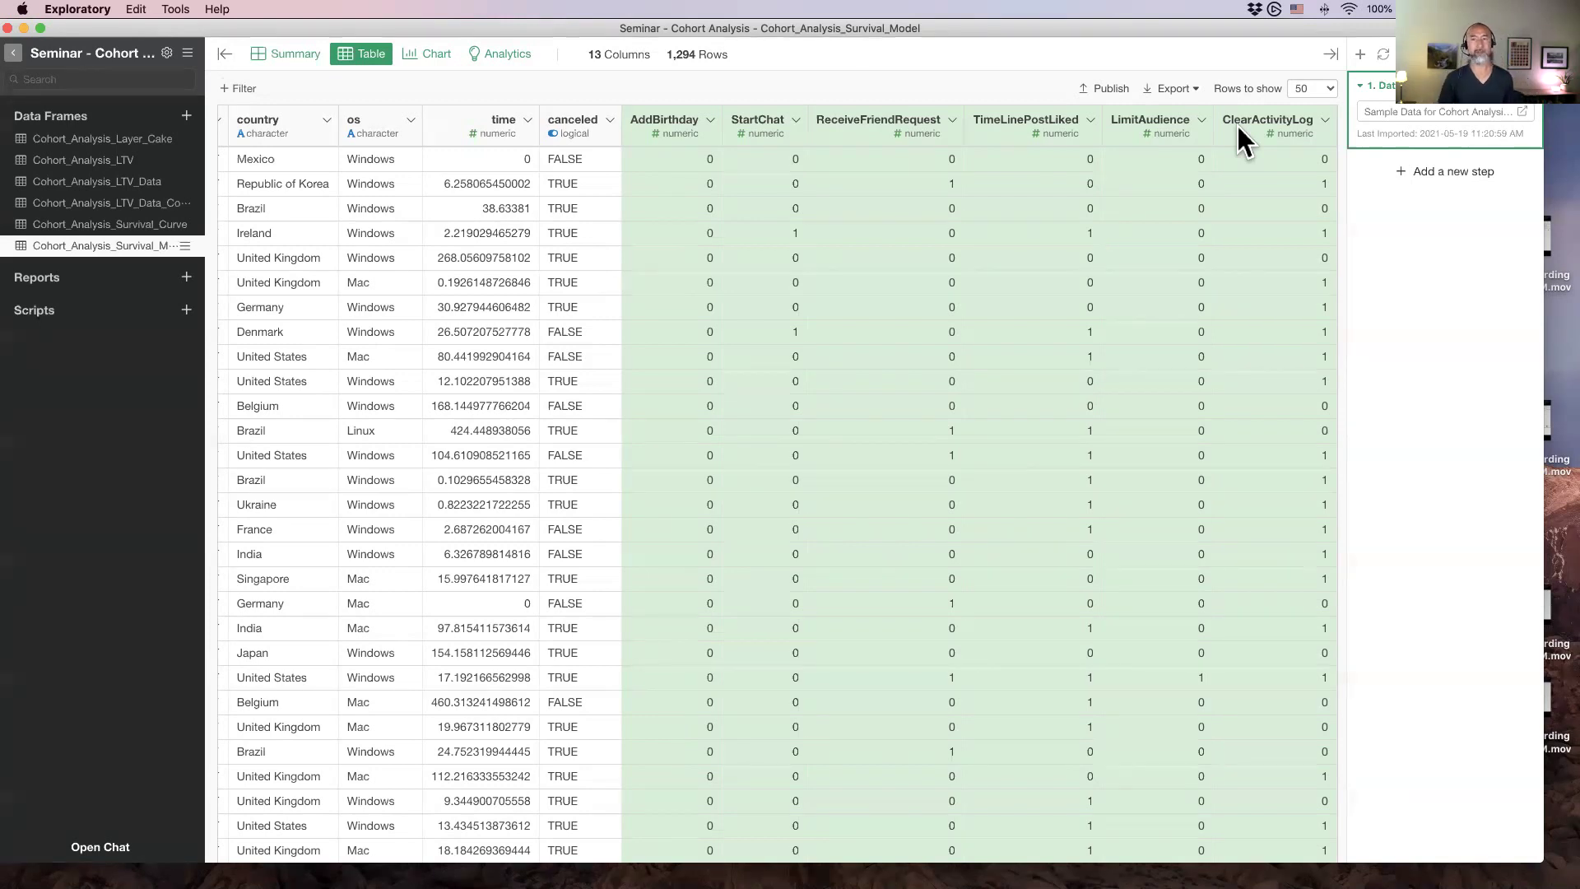
pyautogui.click(645, 121)
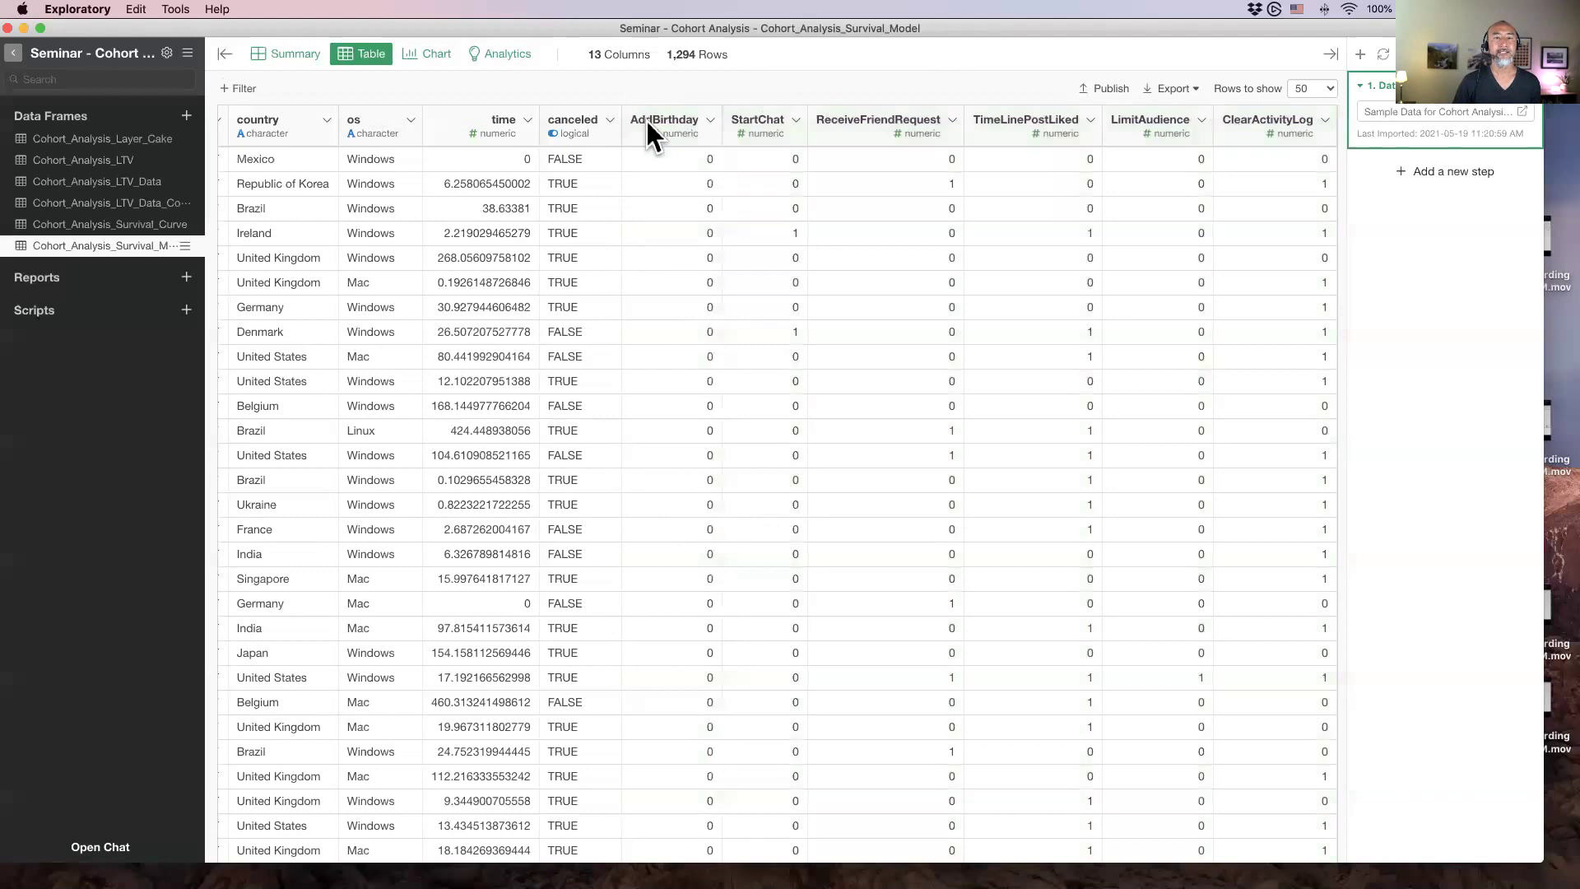
pyautogui.hscroll(-10, 645, 121)
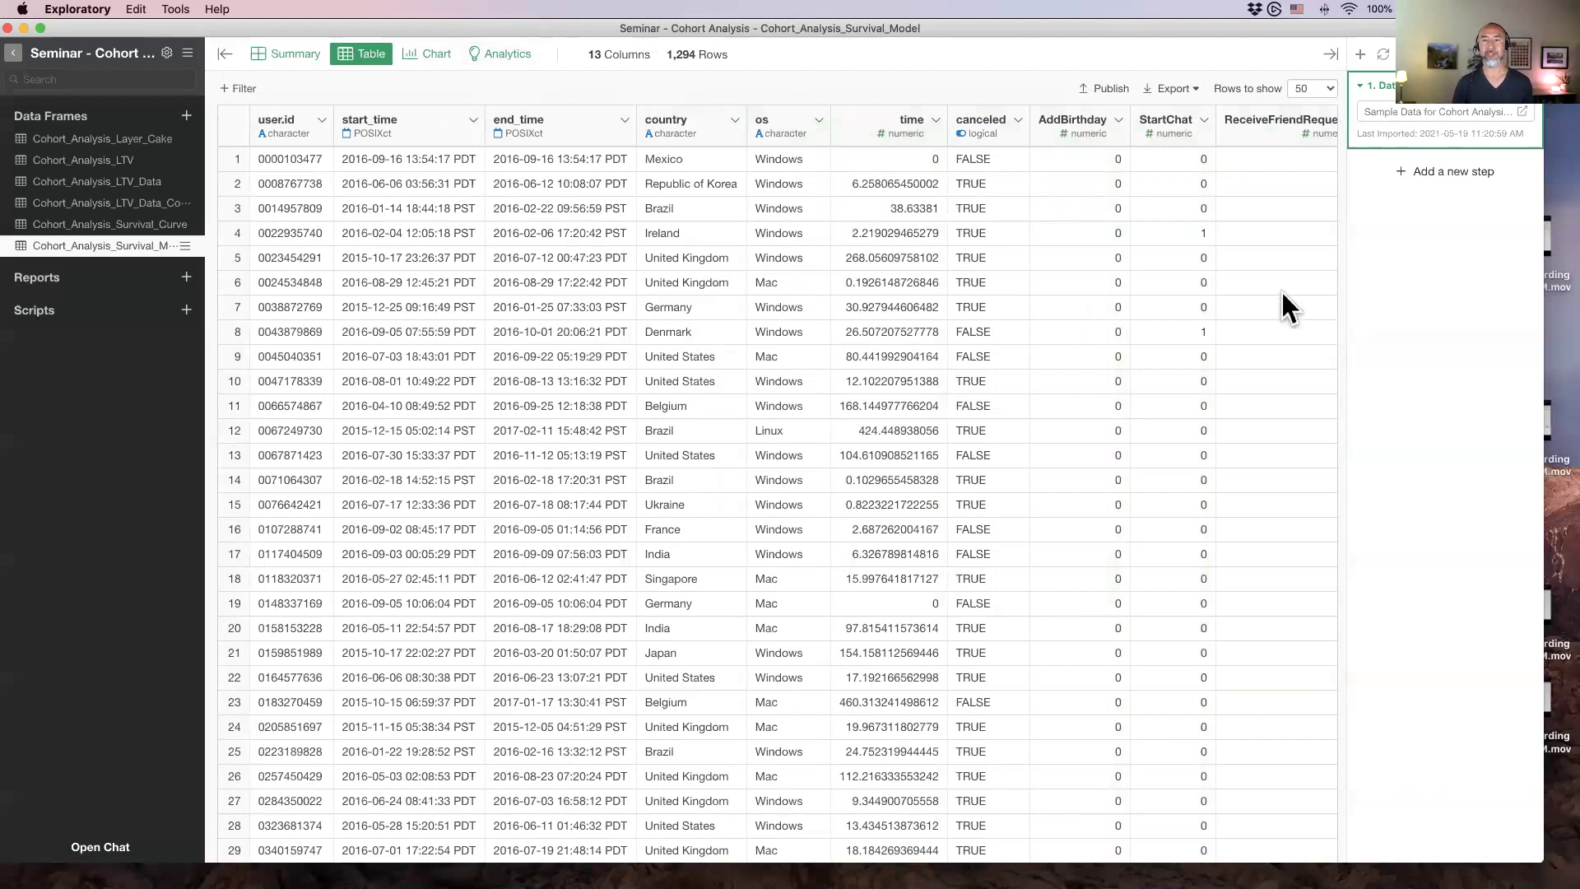
pyautogui.click(1080, 125)
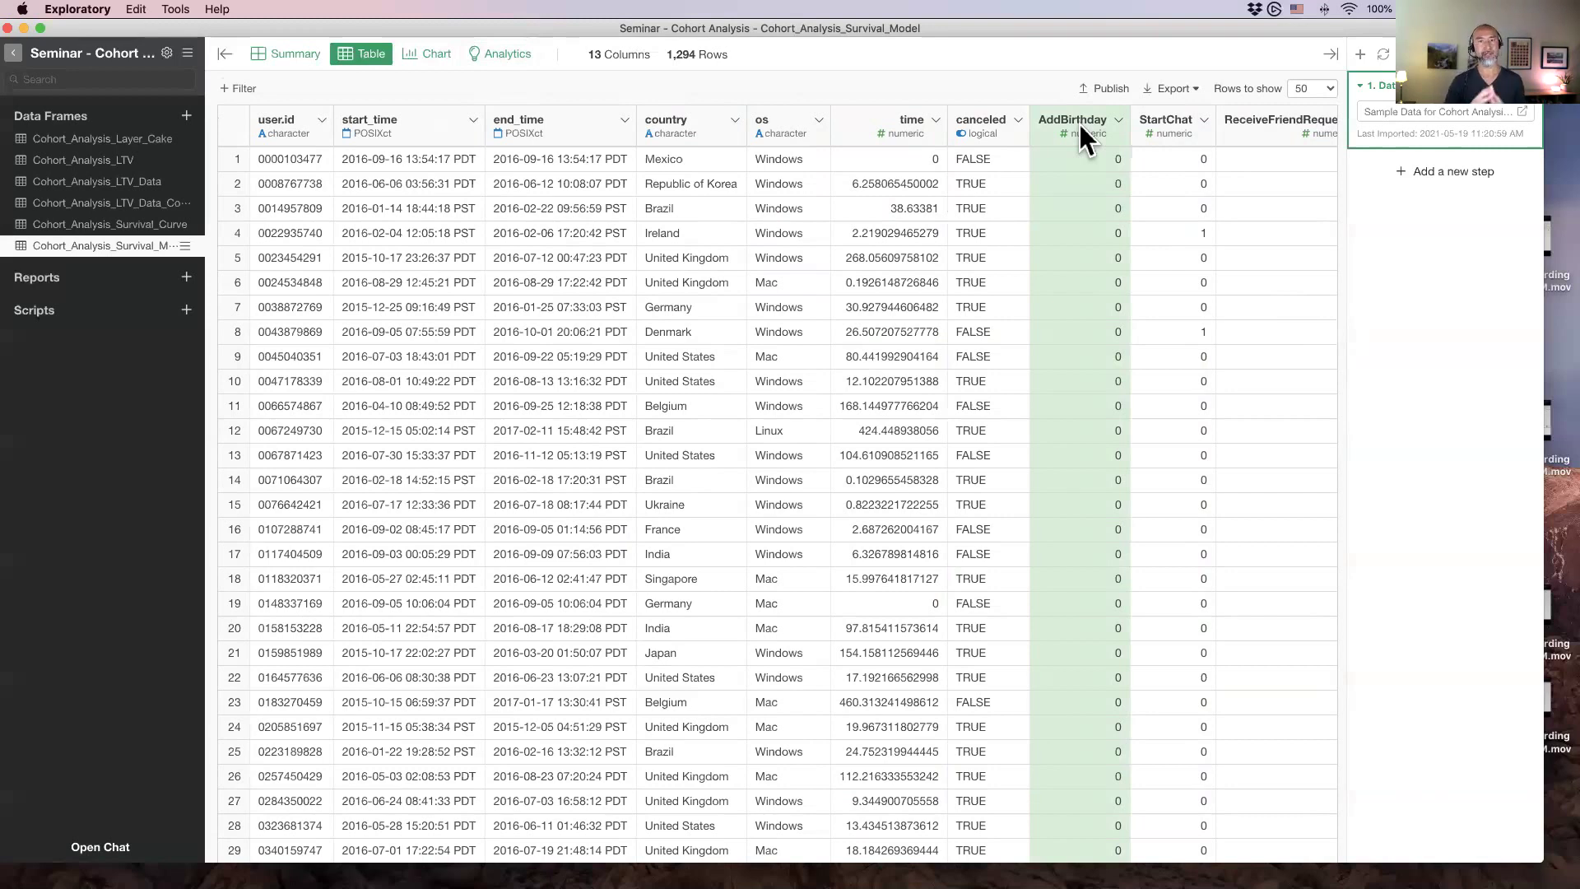
# Start an analytics on the data frame with the sidebar collapsed and set its type to Survival Curve
pyautogui.click(511, 51)
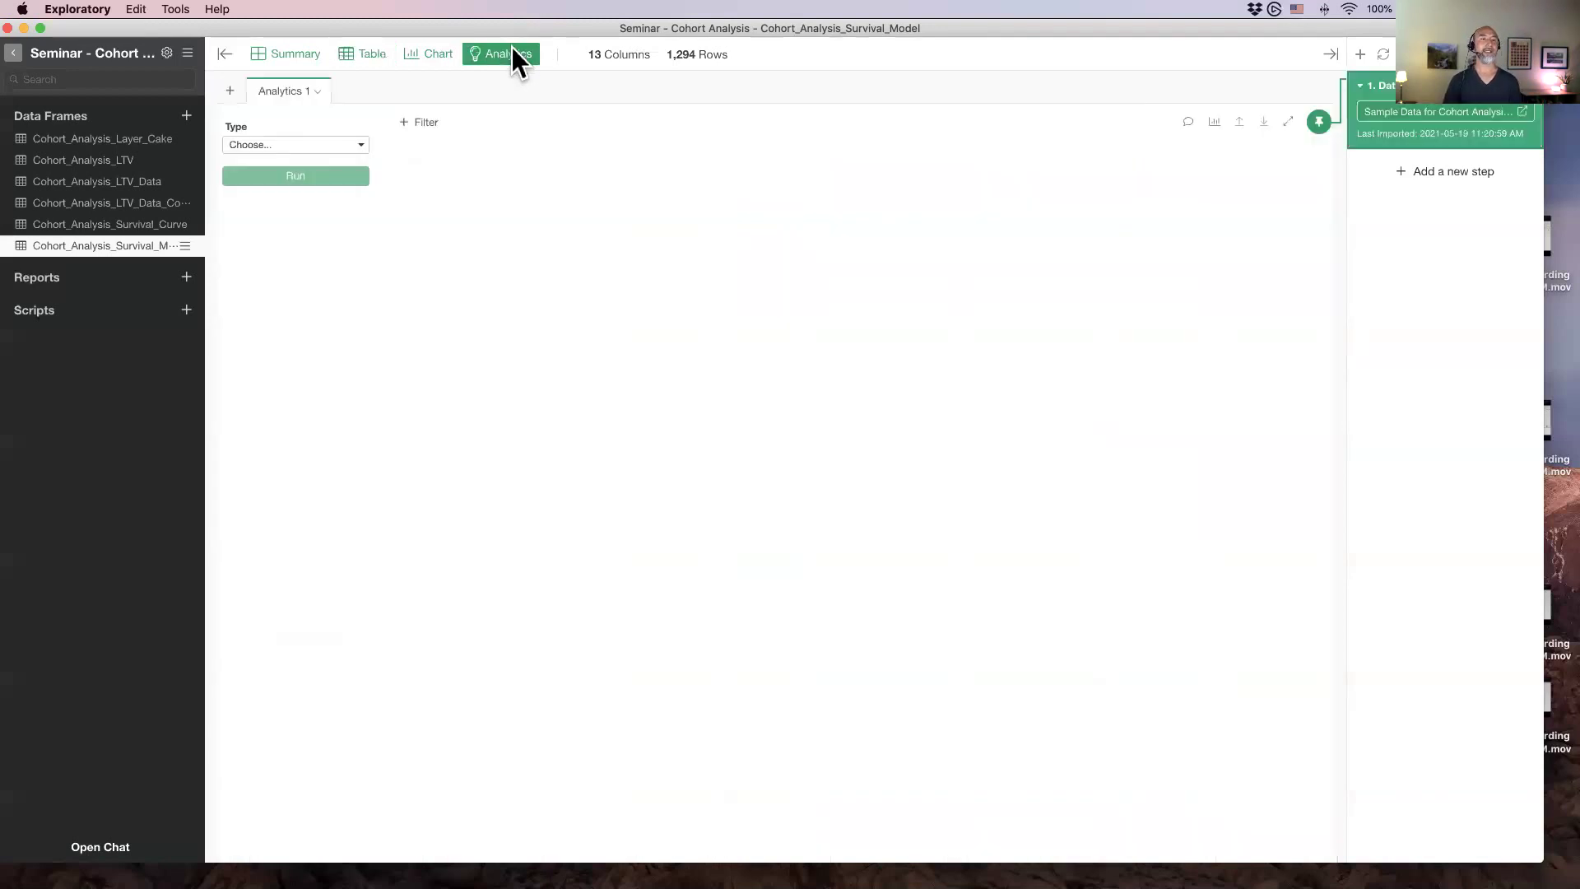
pyautogui.click(218, 53)
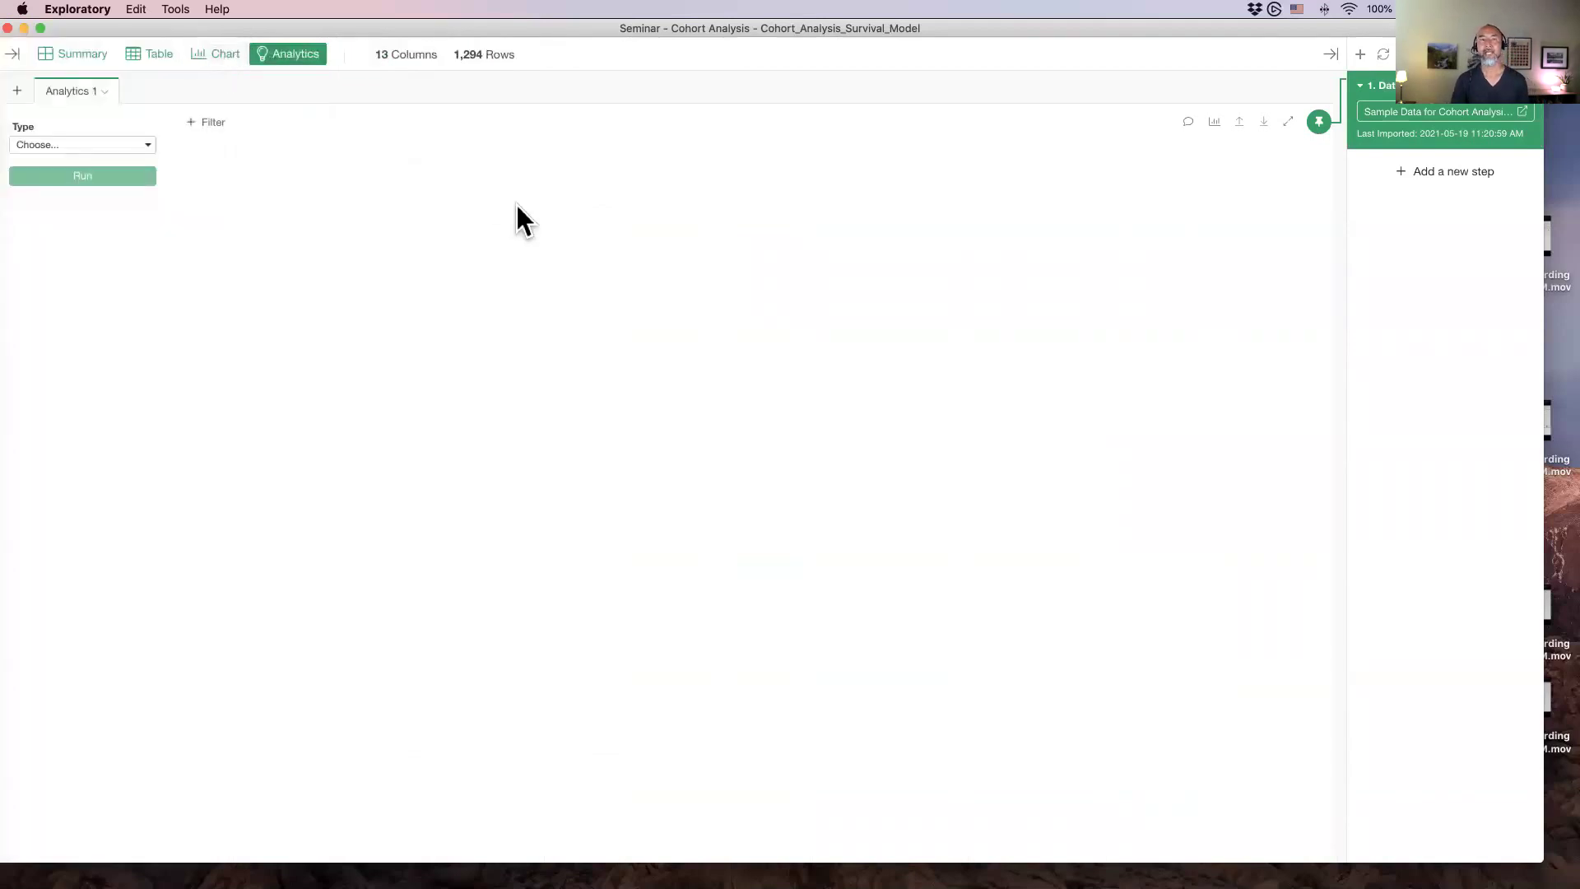
pyautogui.click(88, 145)
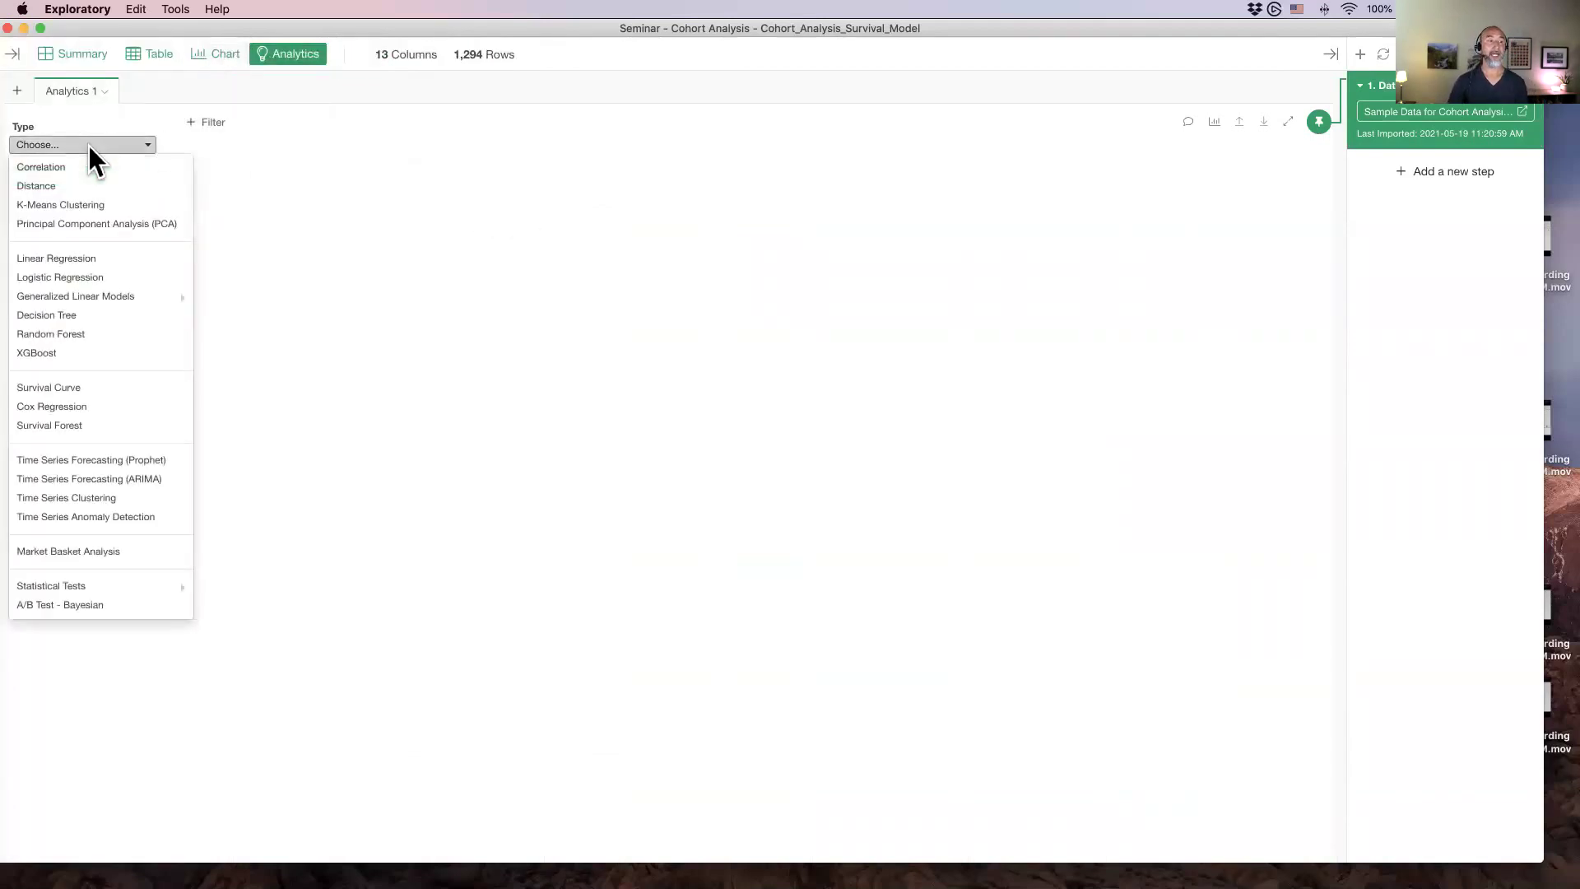
pyautogui.click(108, 386)
# Run the survival curve with start_time as start time, end_time as end time and canceled as event status
pyautogui.click(91, 191)
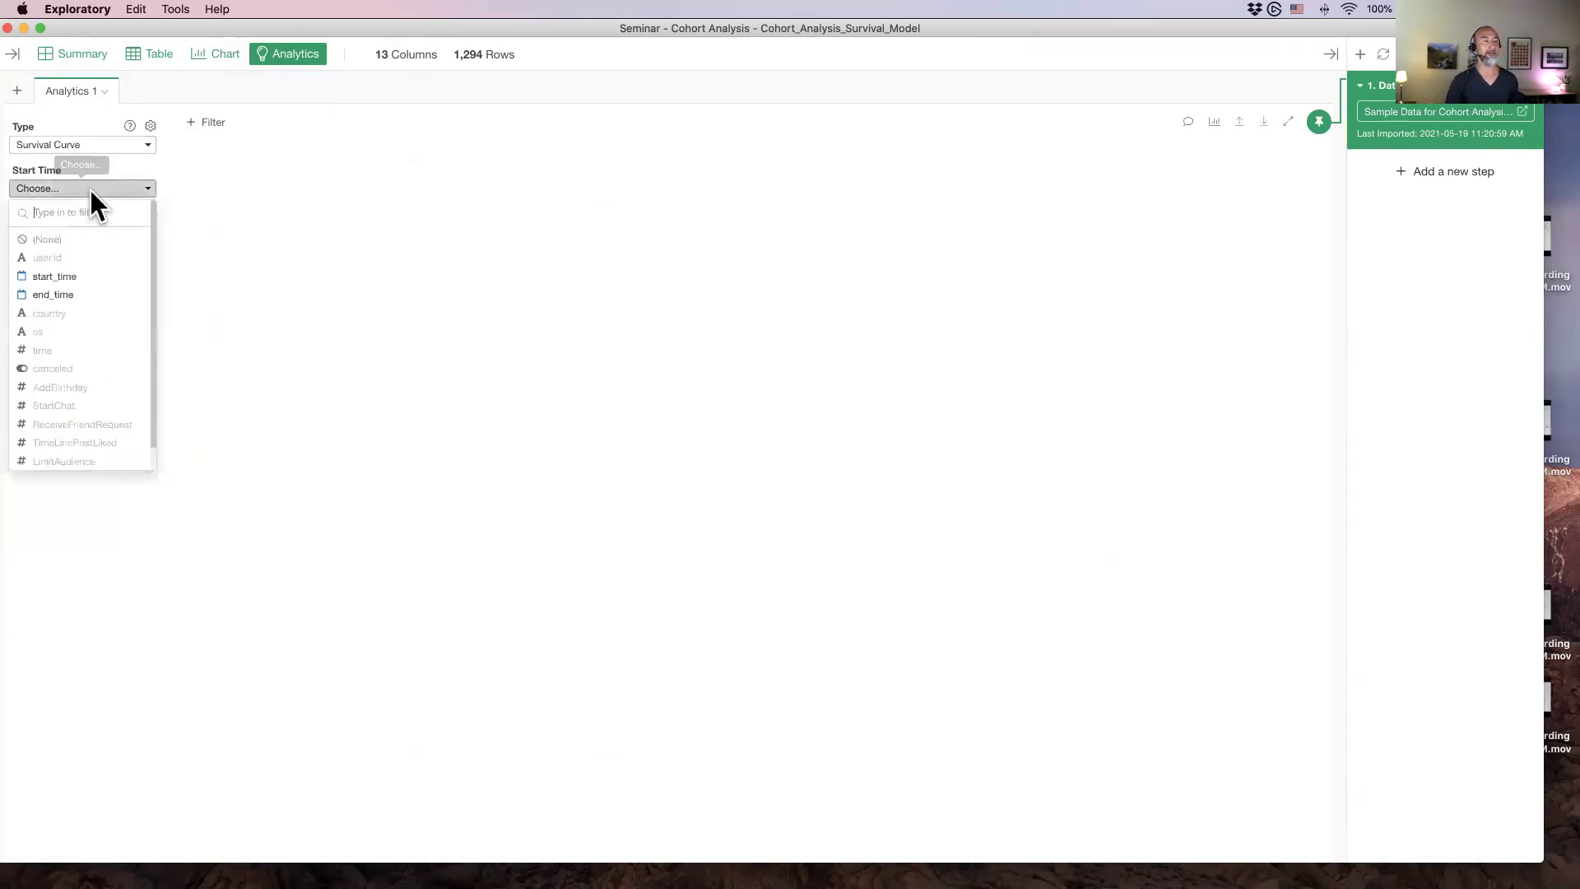
pyautogui.click(78, 277)
pyautogui.click(81, 236)
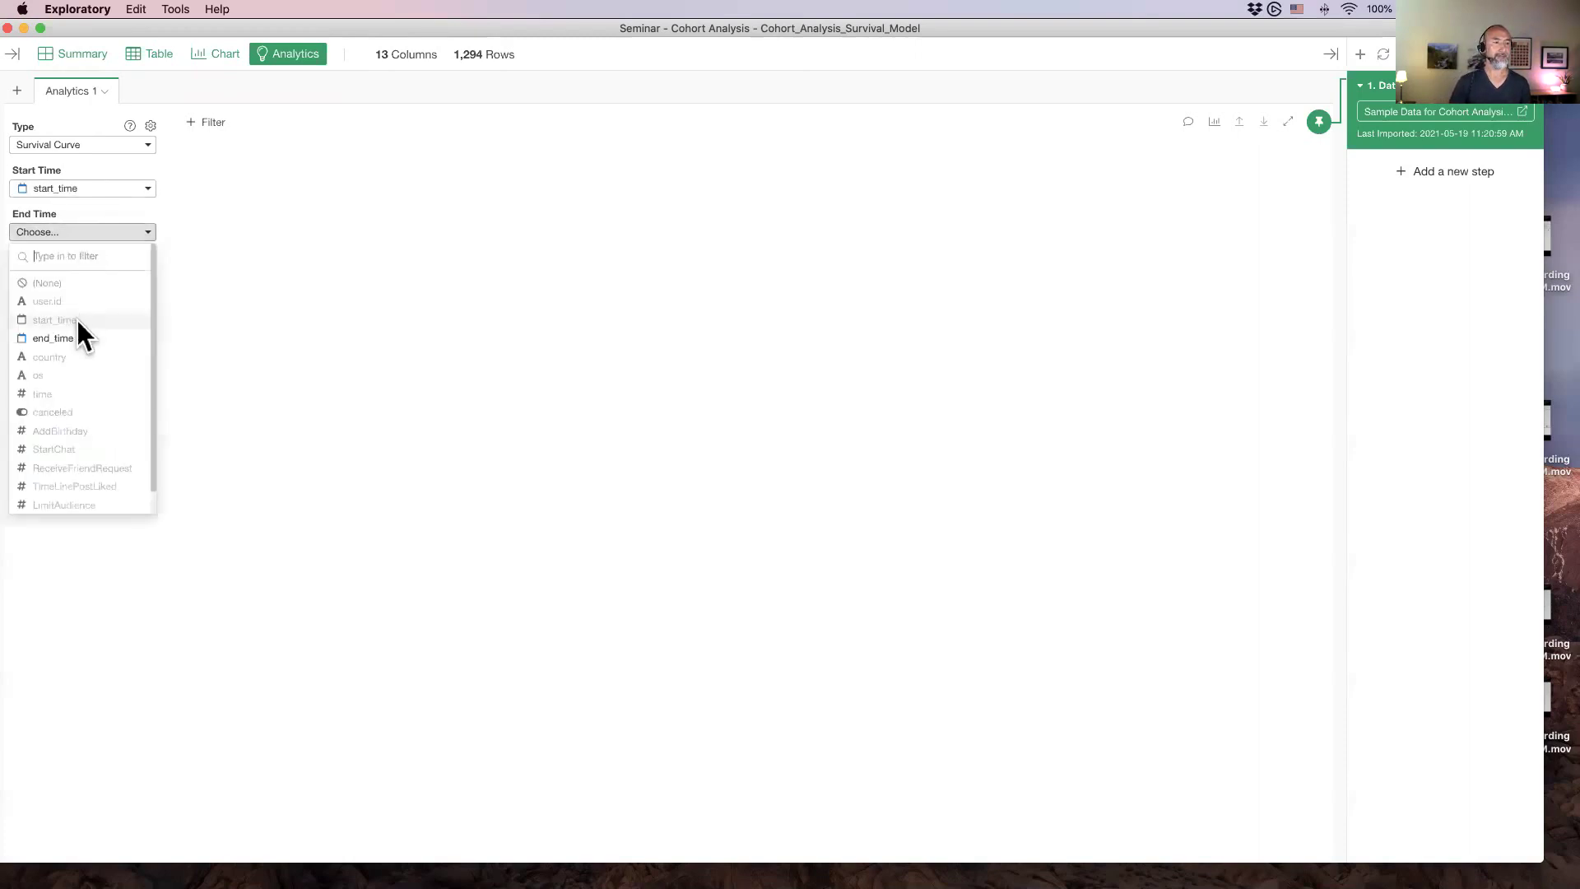
pyautogui.click(75, 337)
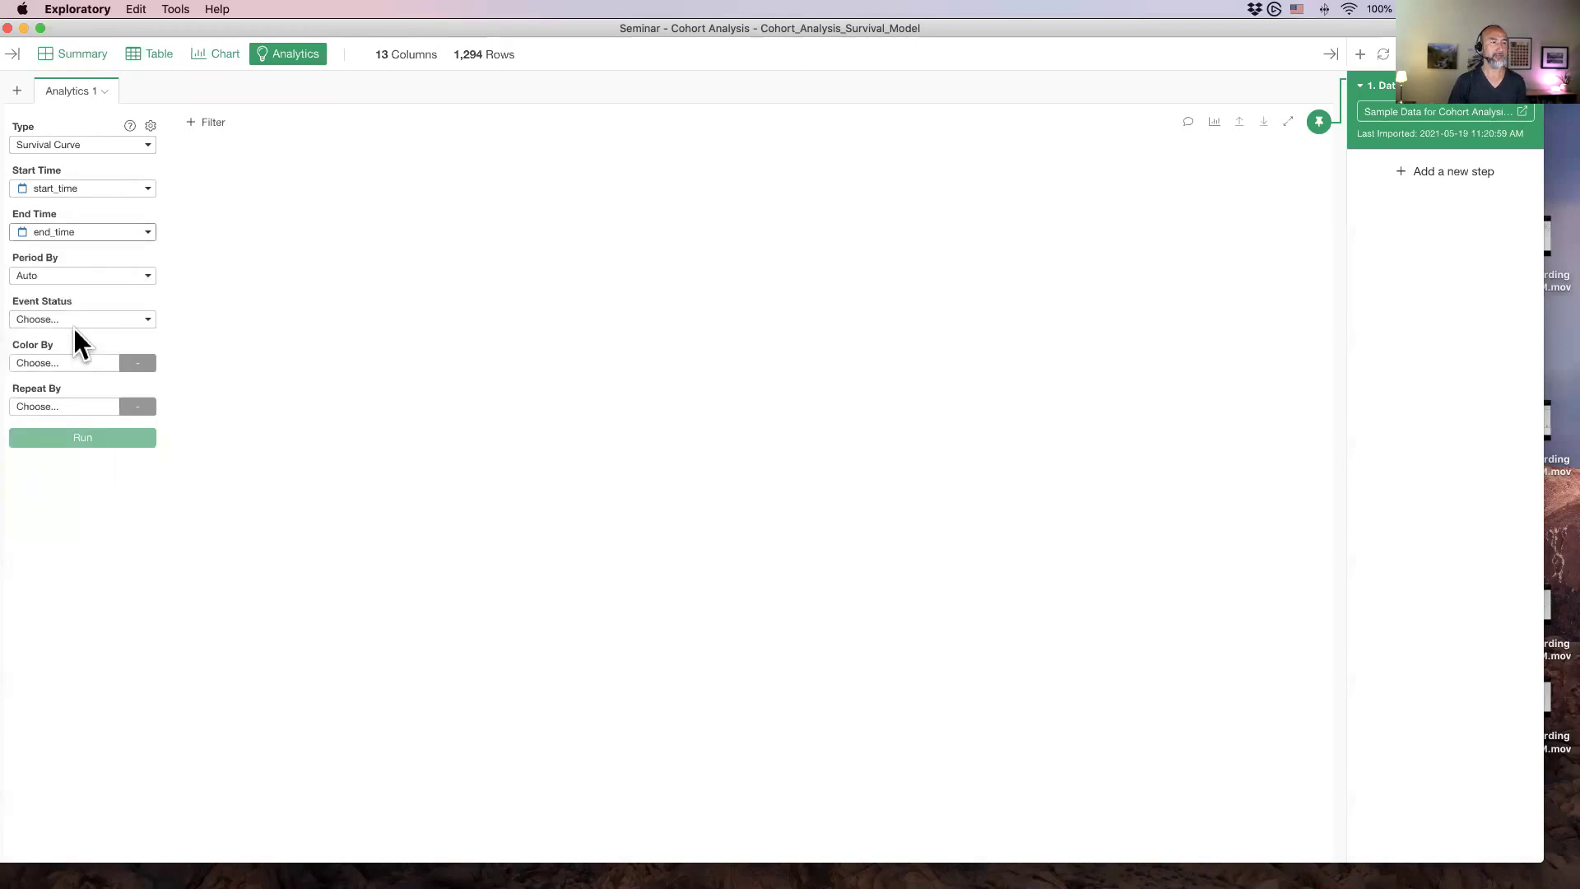
pyautogui.click(64, 320)
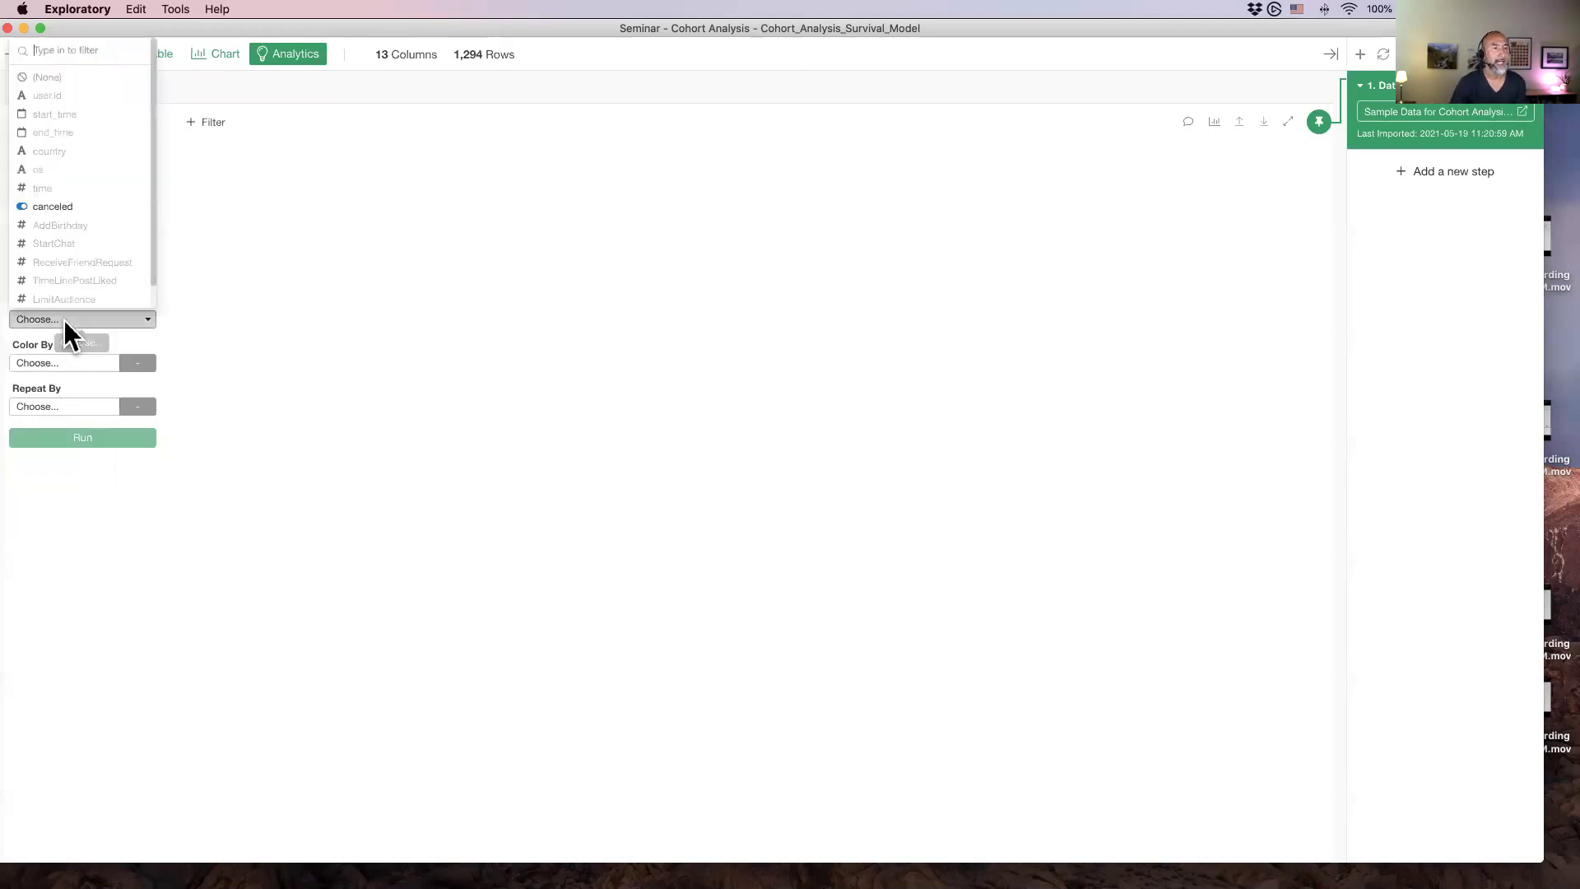
pyautogui.click(84, 207)
pyautogui.click(83, 437)
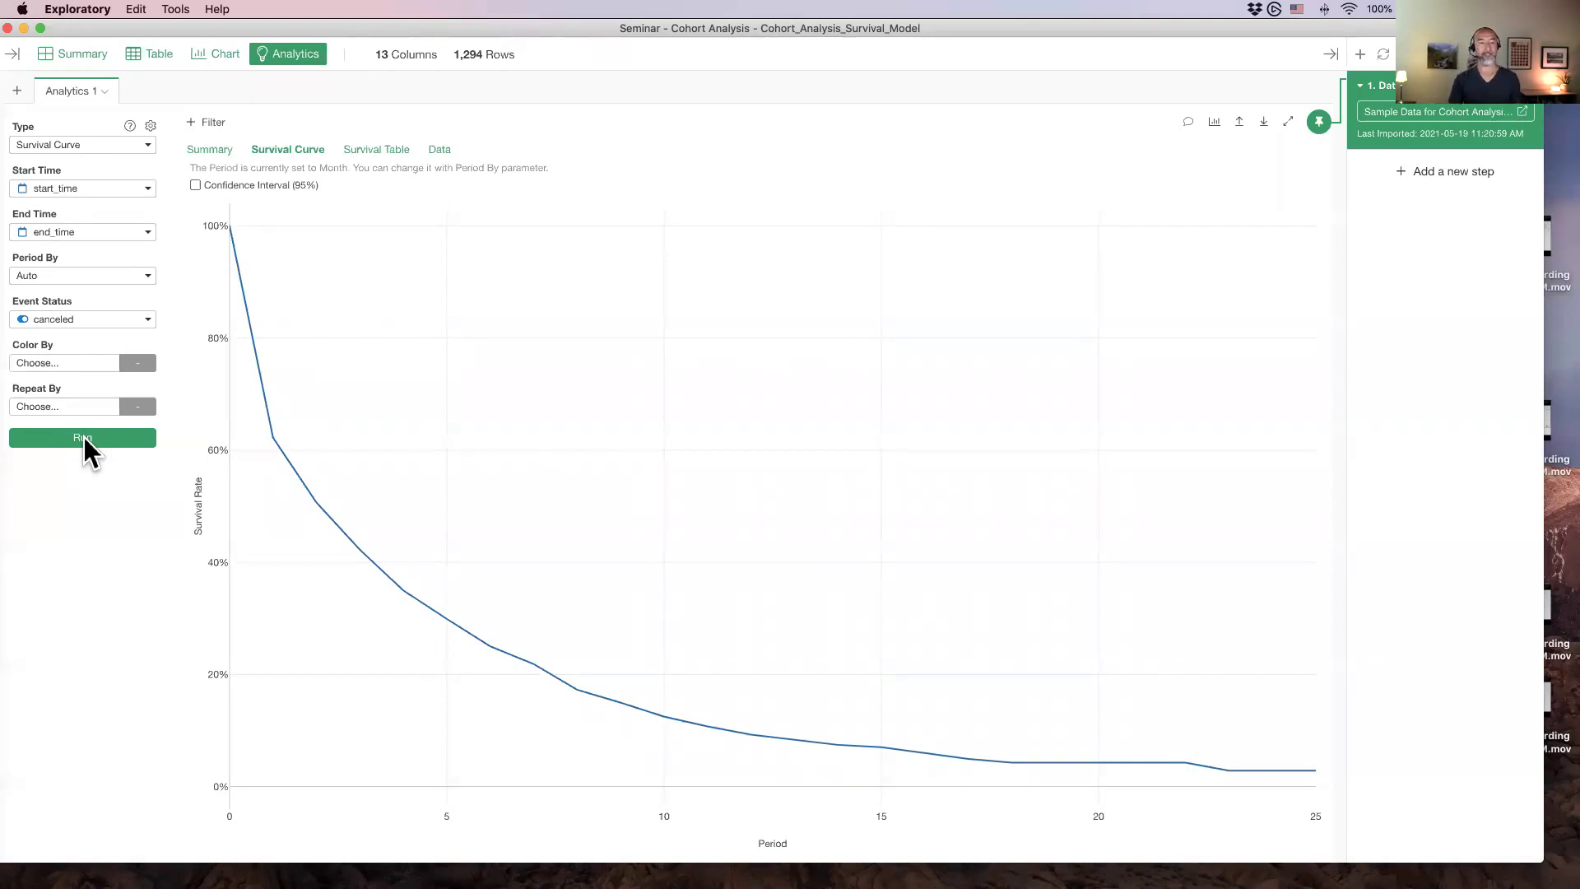
# Color the survival curve by AddBirthday treated as a number and rerun the analysis
pyautogui.moveTo(445, 629)
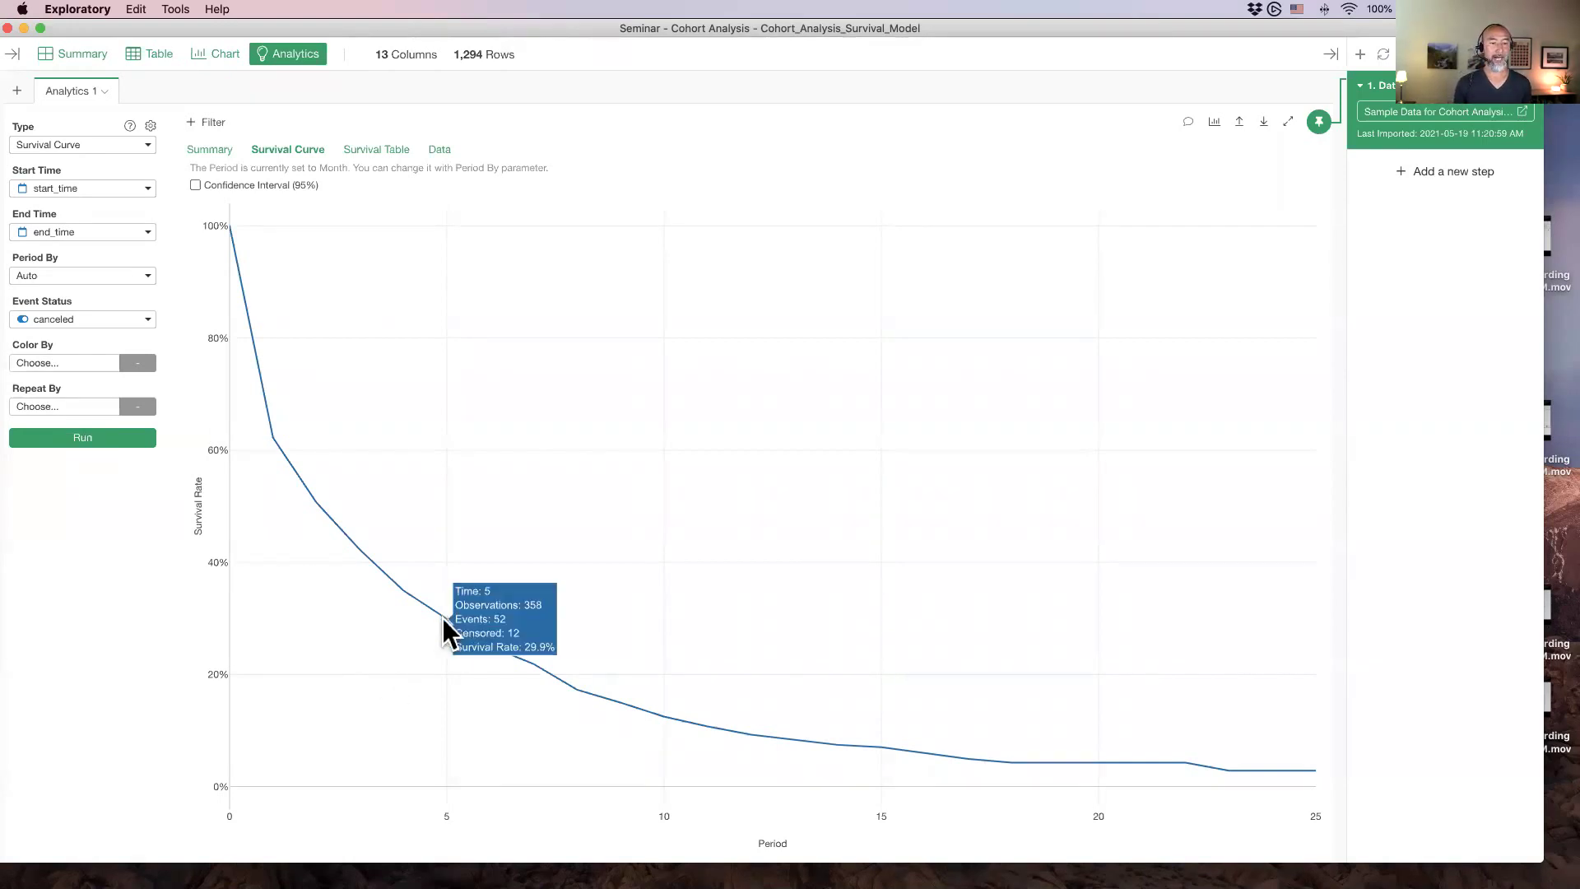
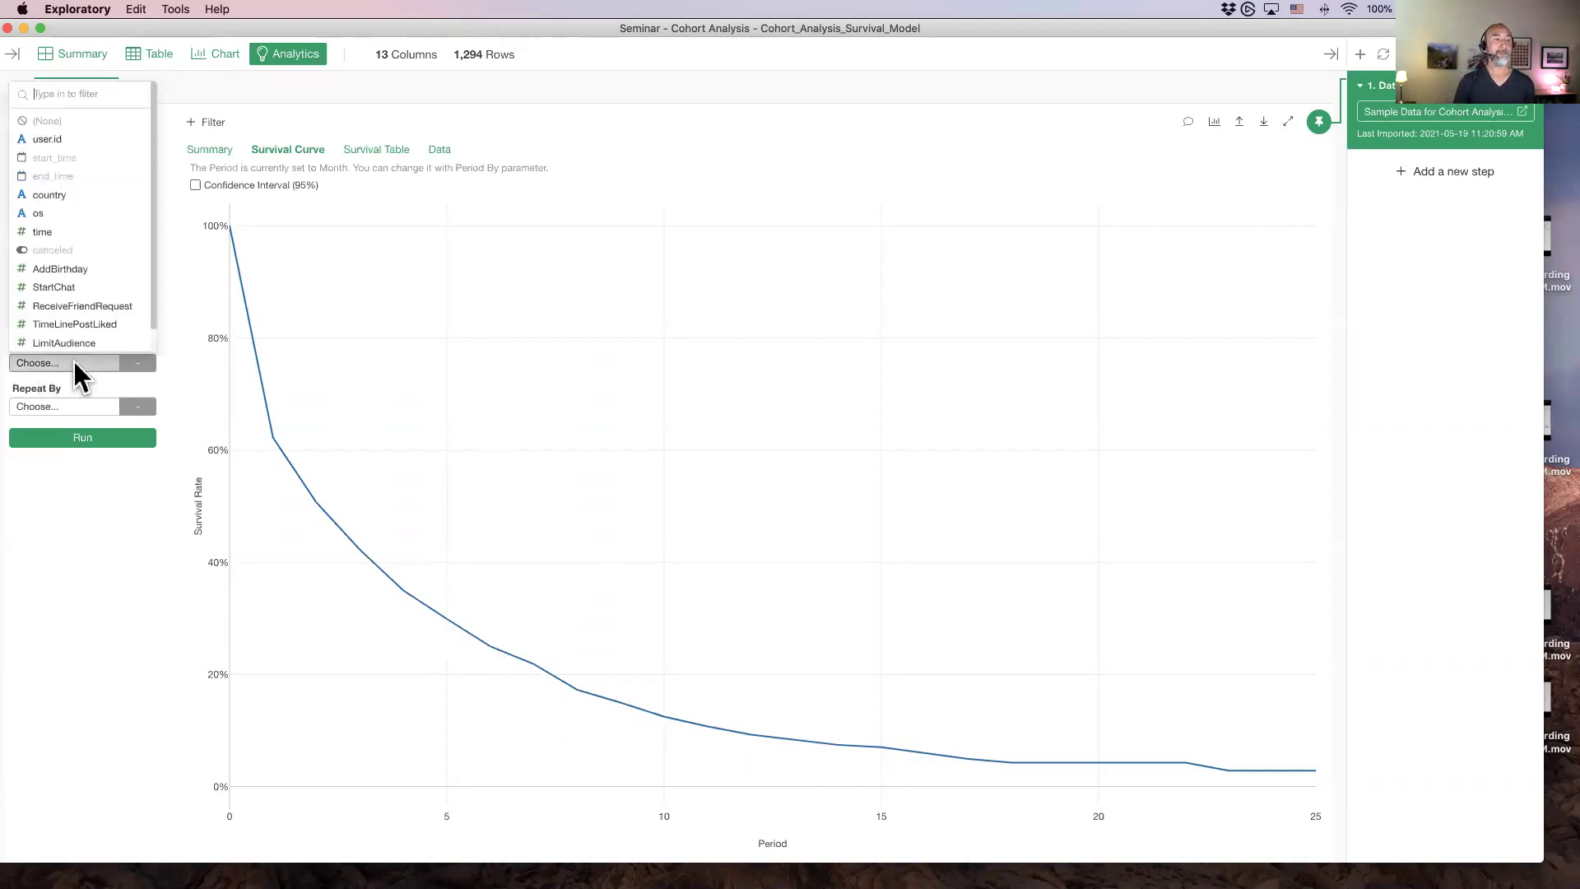
pyautogui.click(71, 268)
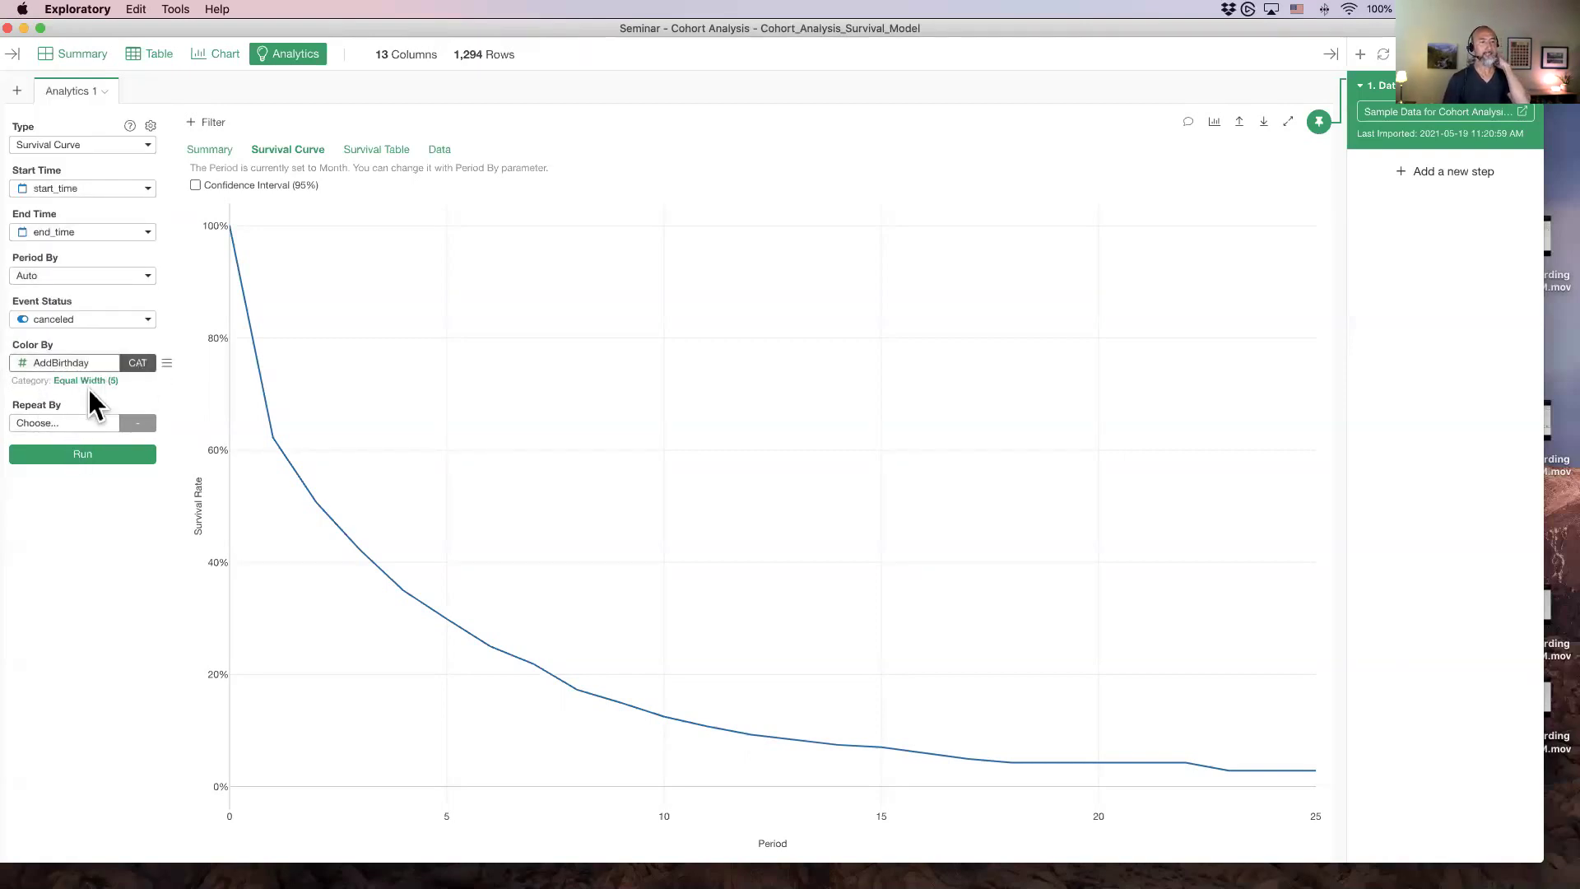
pyautogui.click(127, 363)
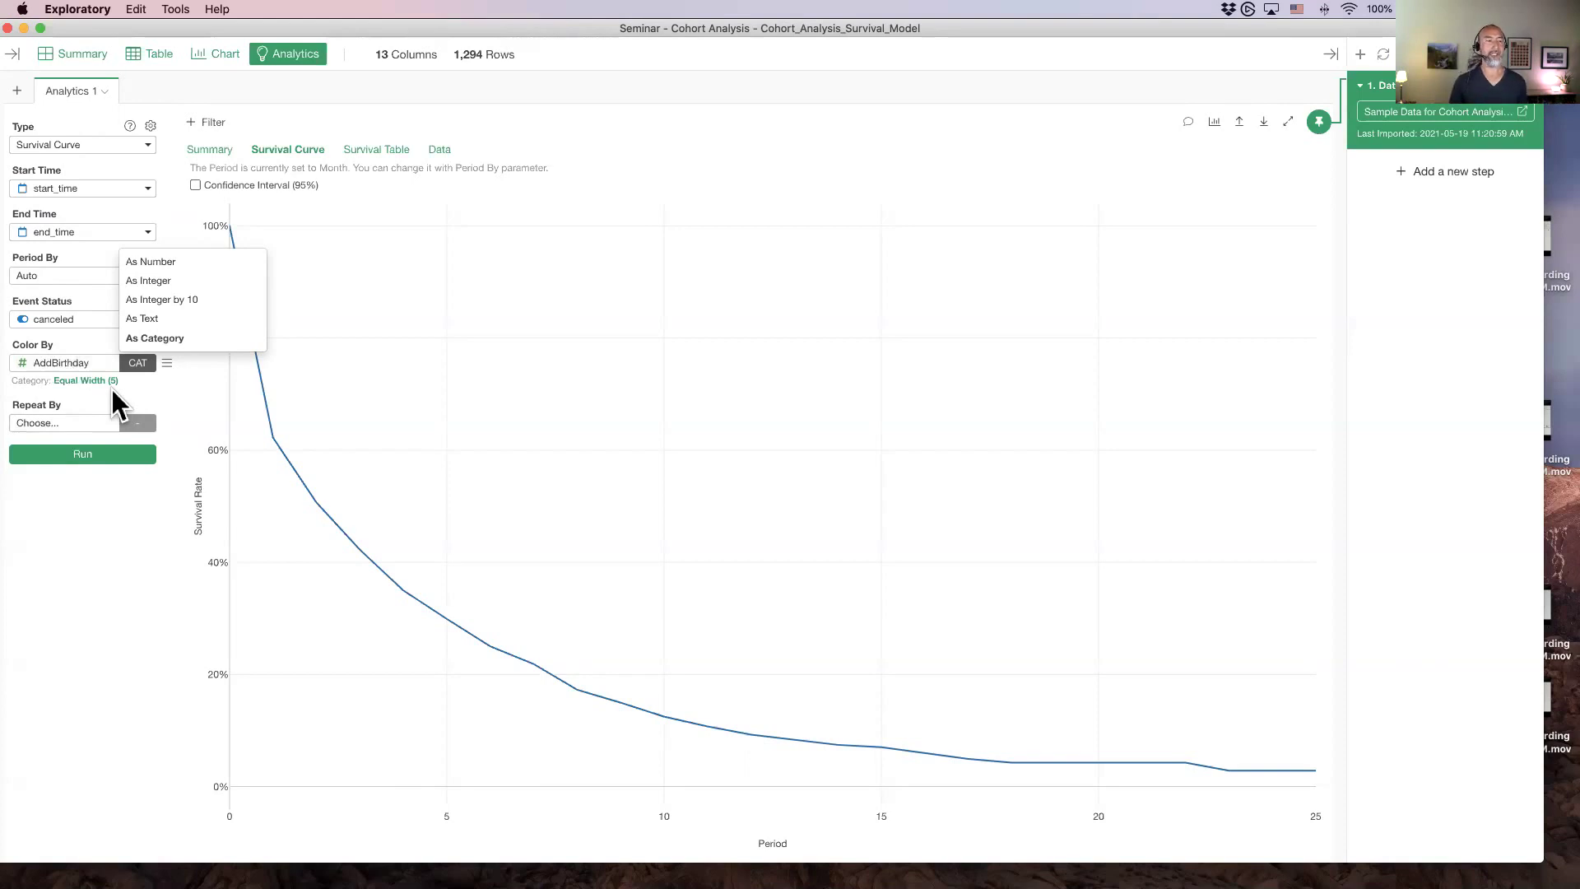
pyautogui.click(174, 262)
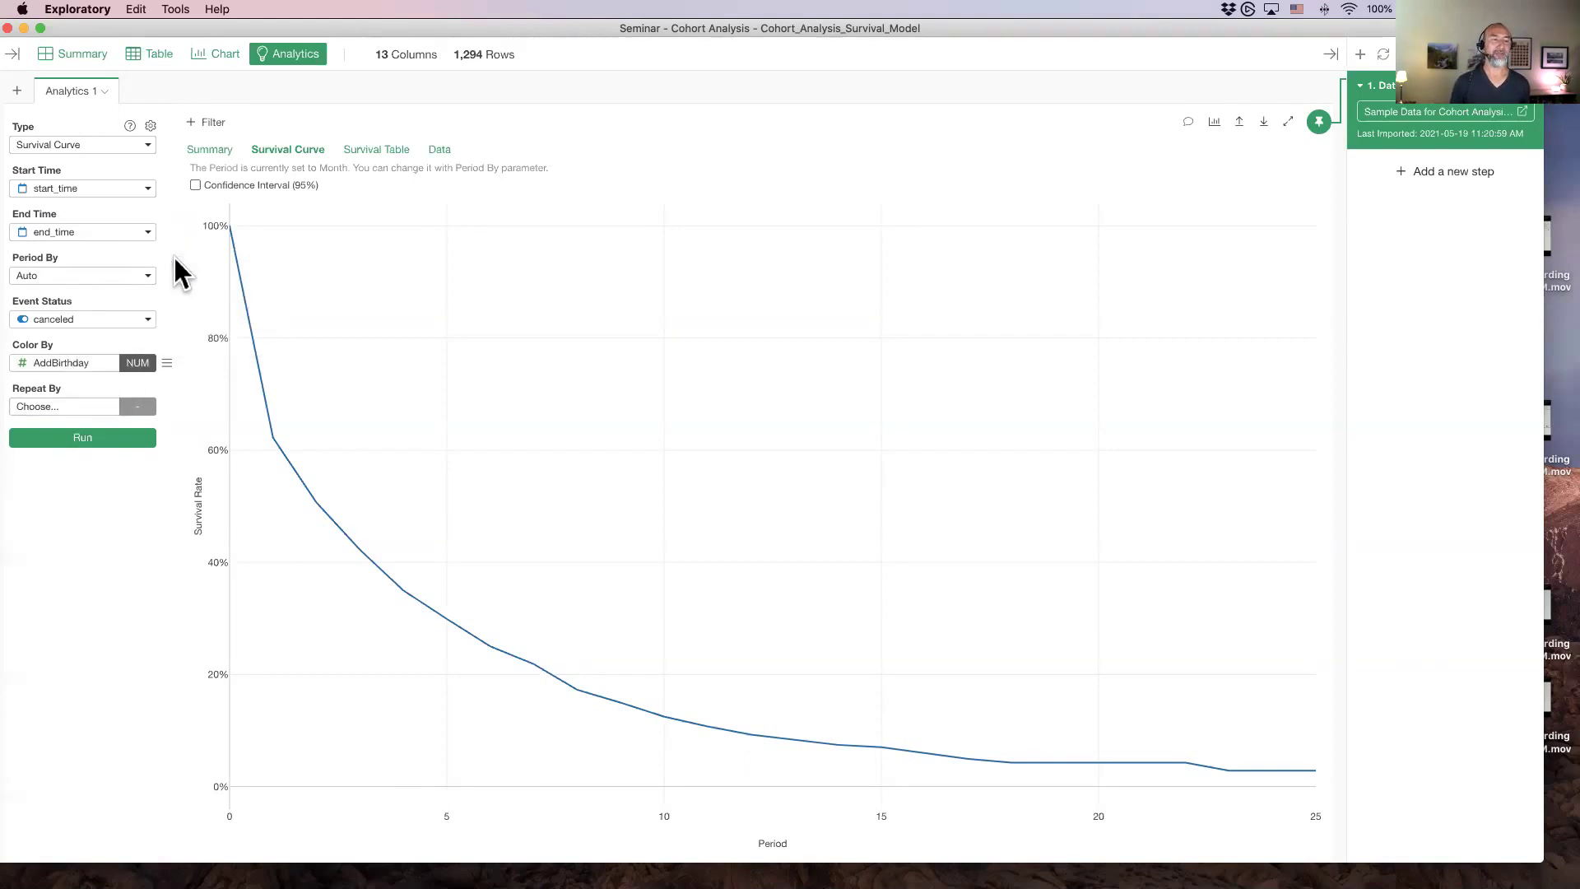
pyautogui.click(91, 441)
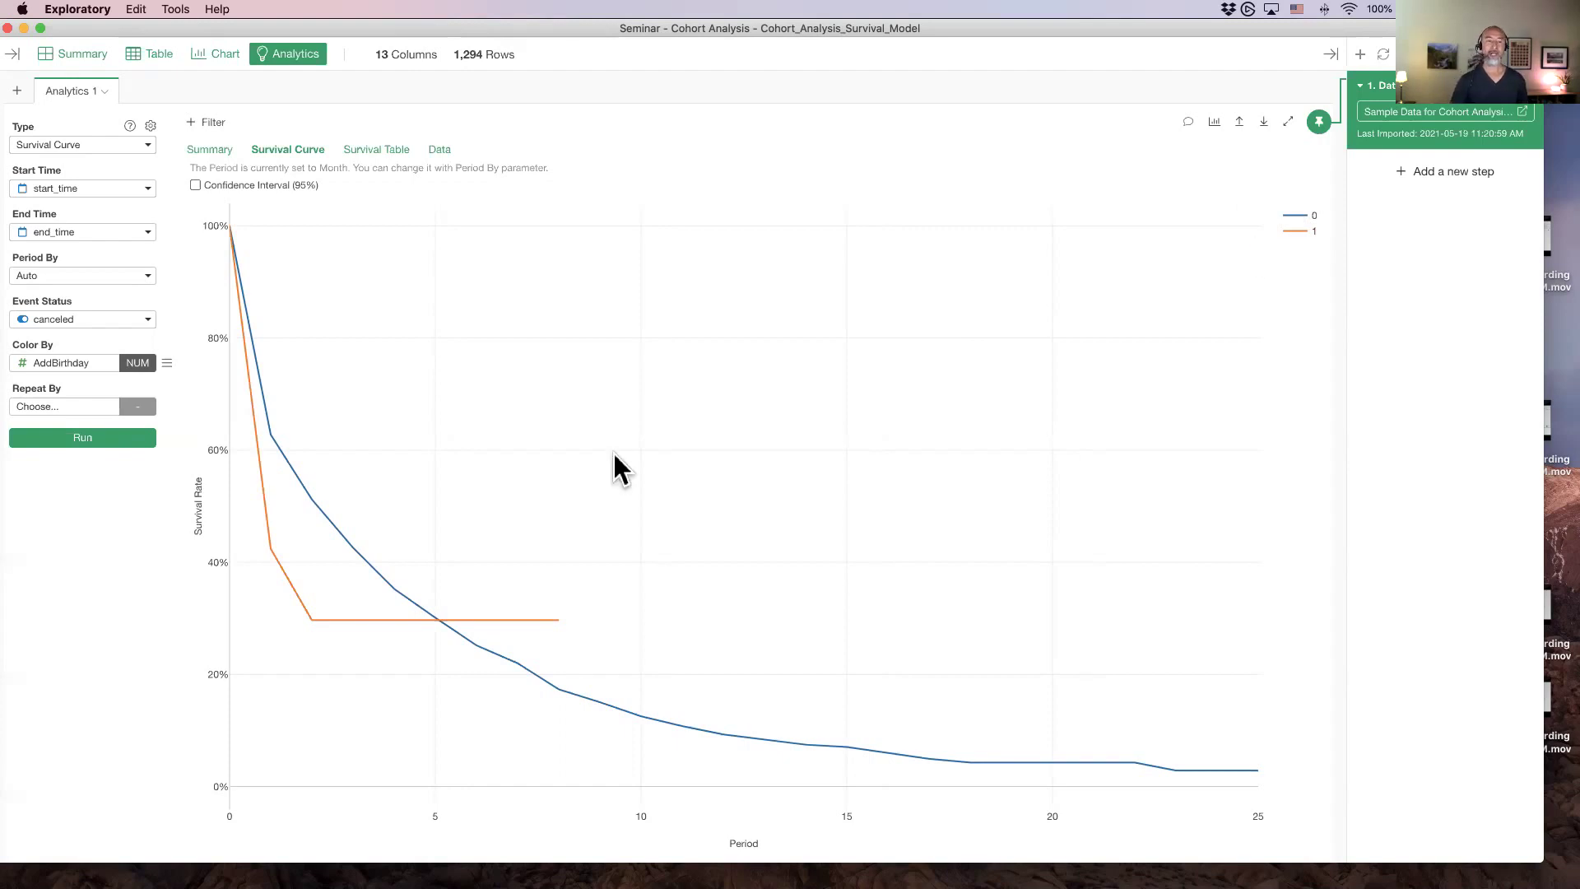
# Compare the two AddBirthday cohorts at period 2 and show the 95% confidence interval on the survival curve
pyautogui.moveTo(321, 621)
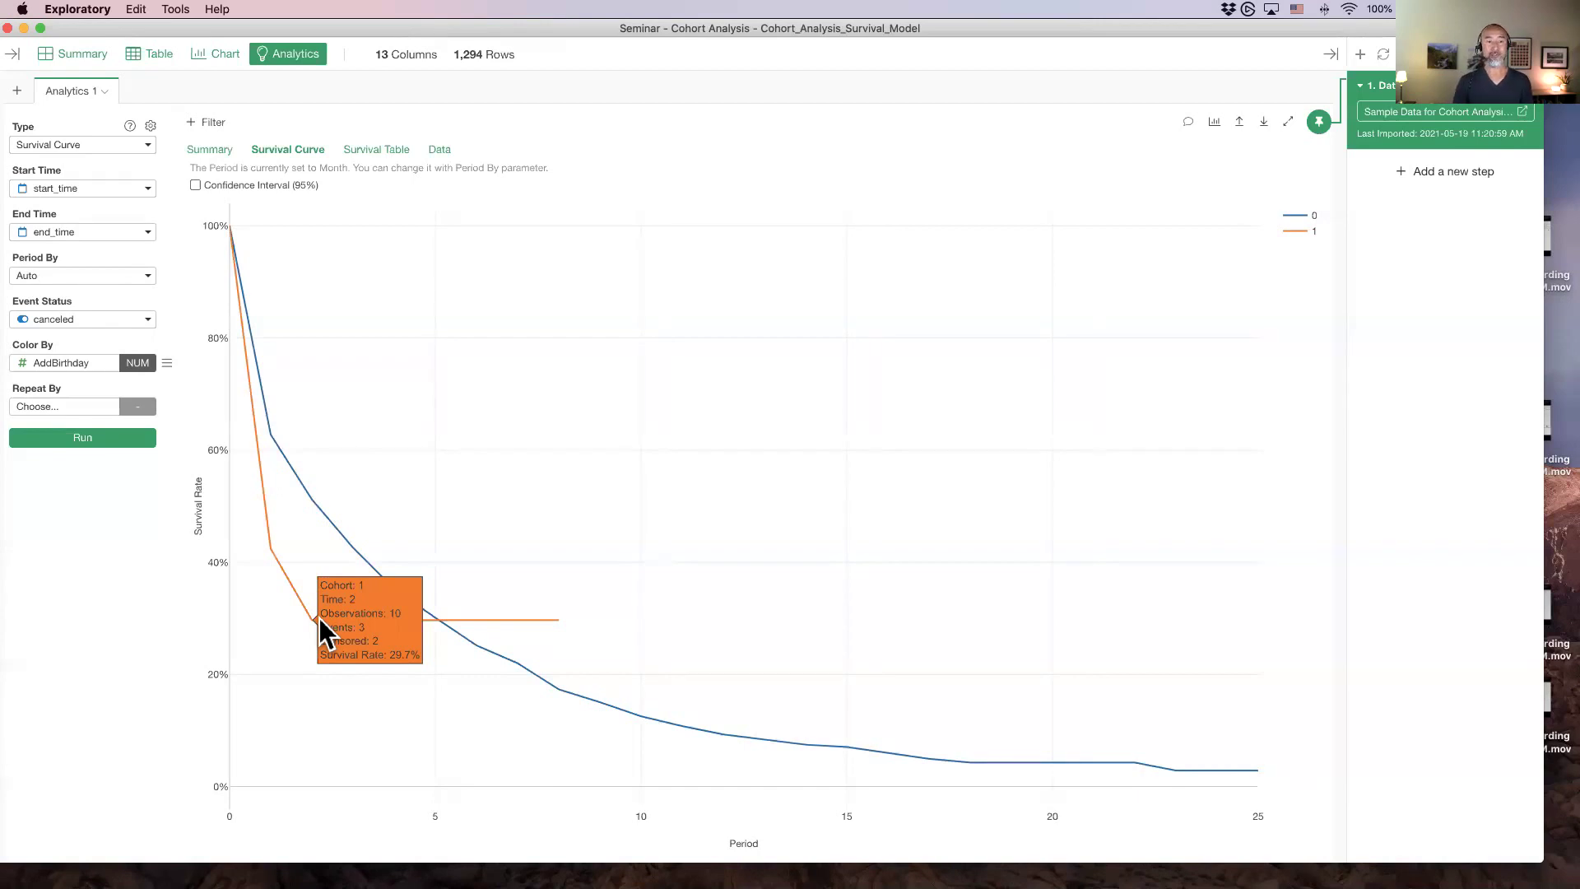
pyautogui.moveTo(316, 514)
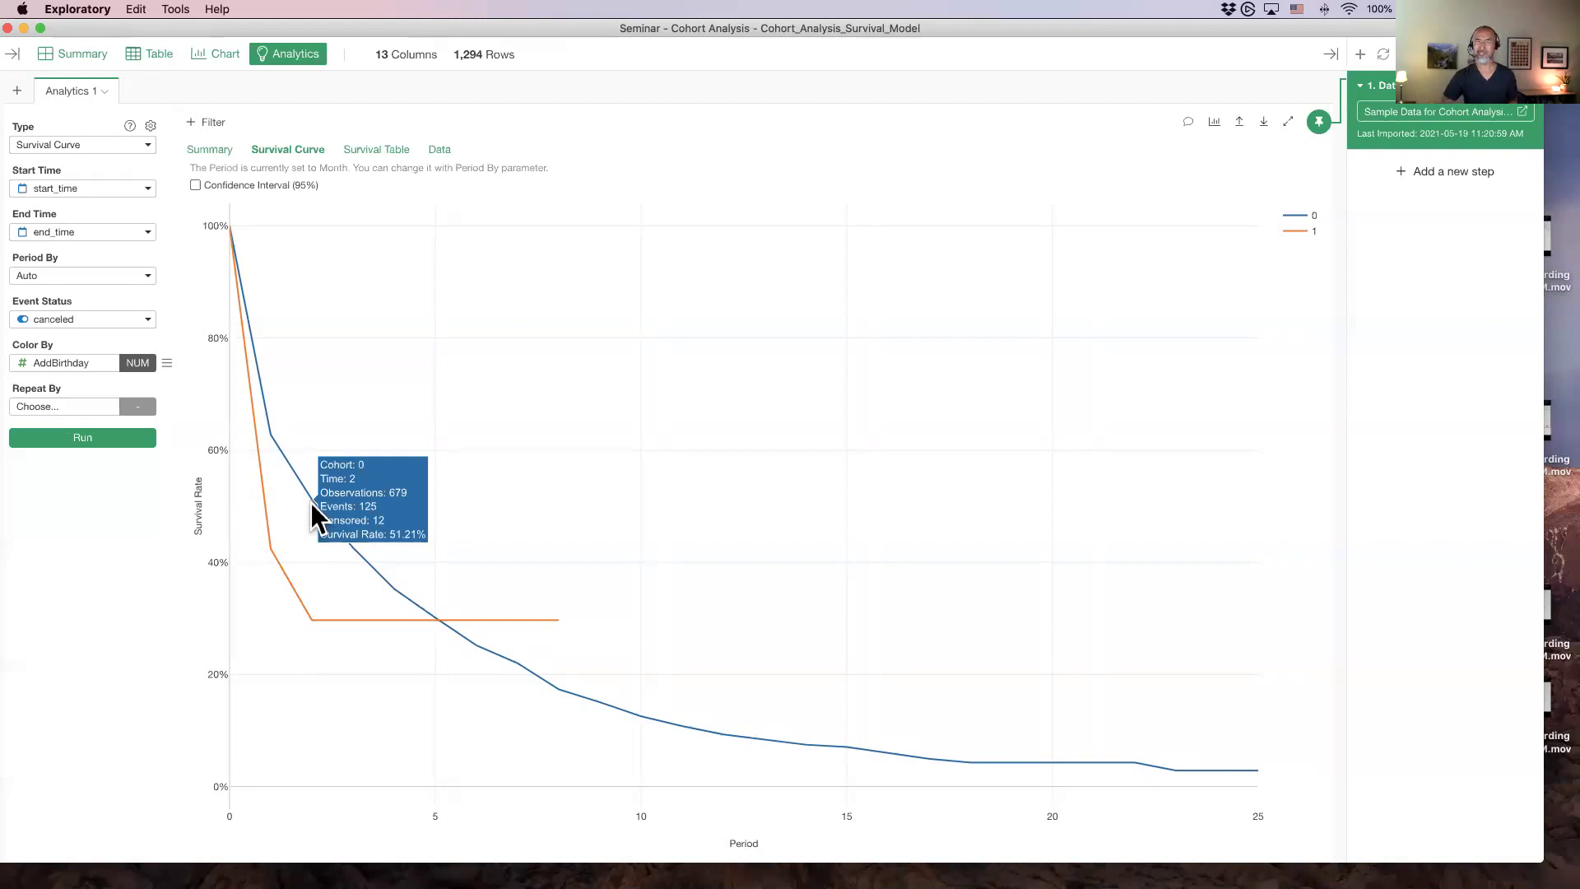
pyautogui.click(195, 184)
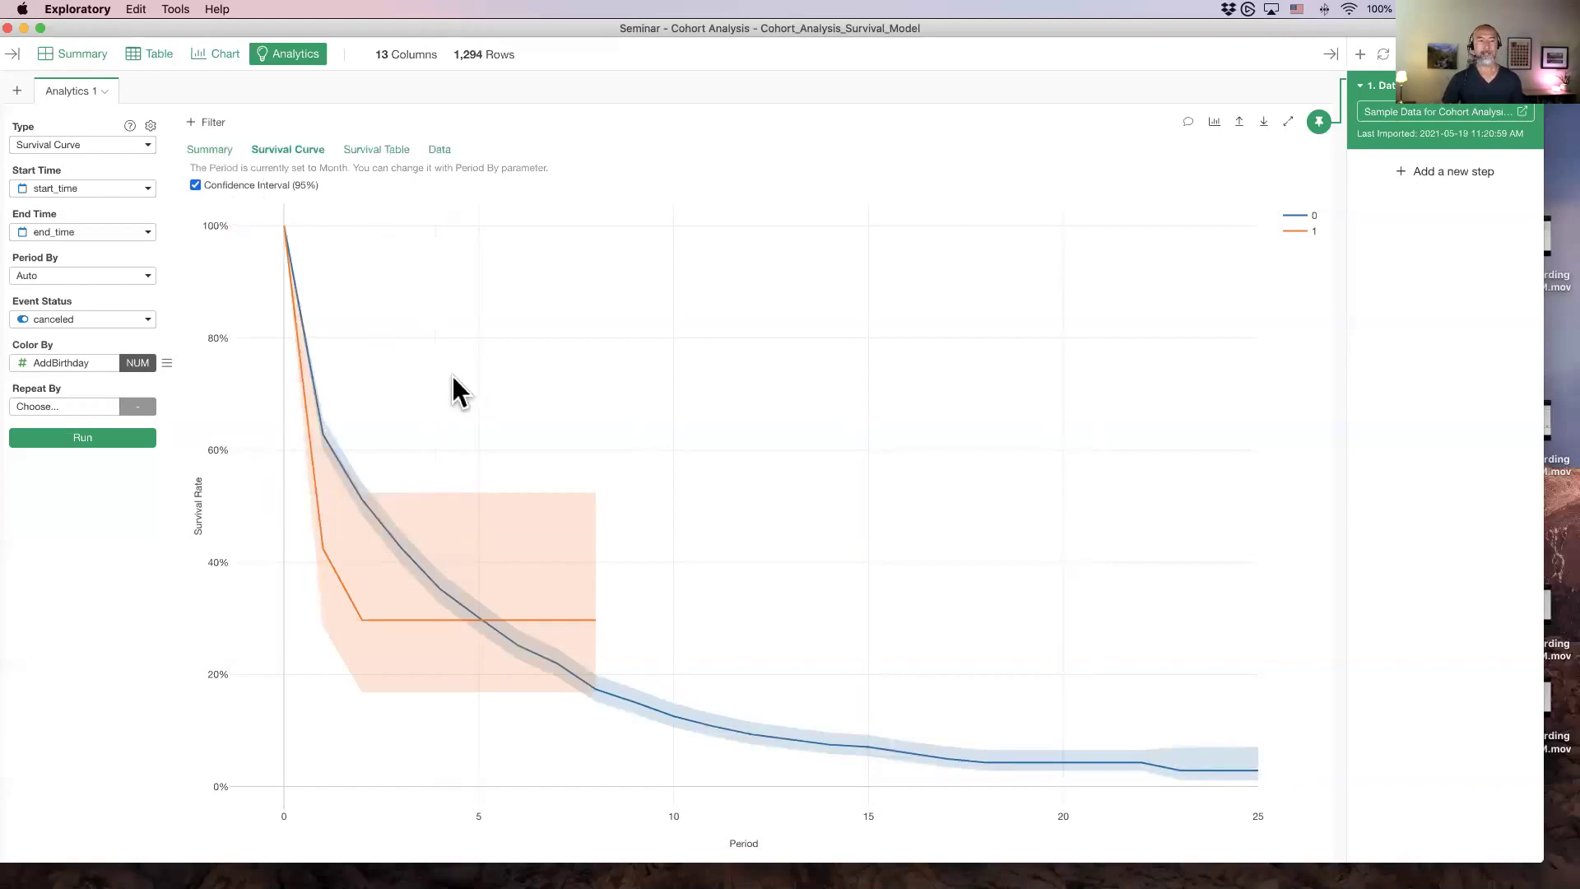
pyautogui.click(63, 363)
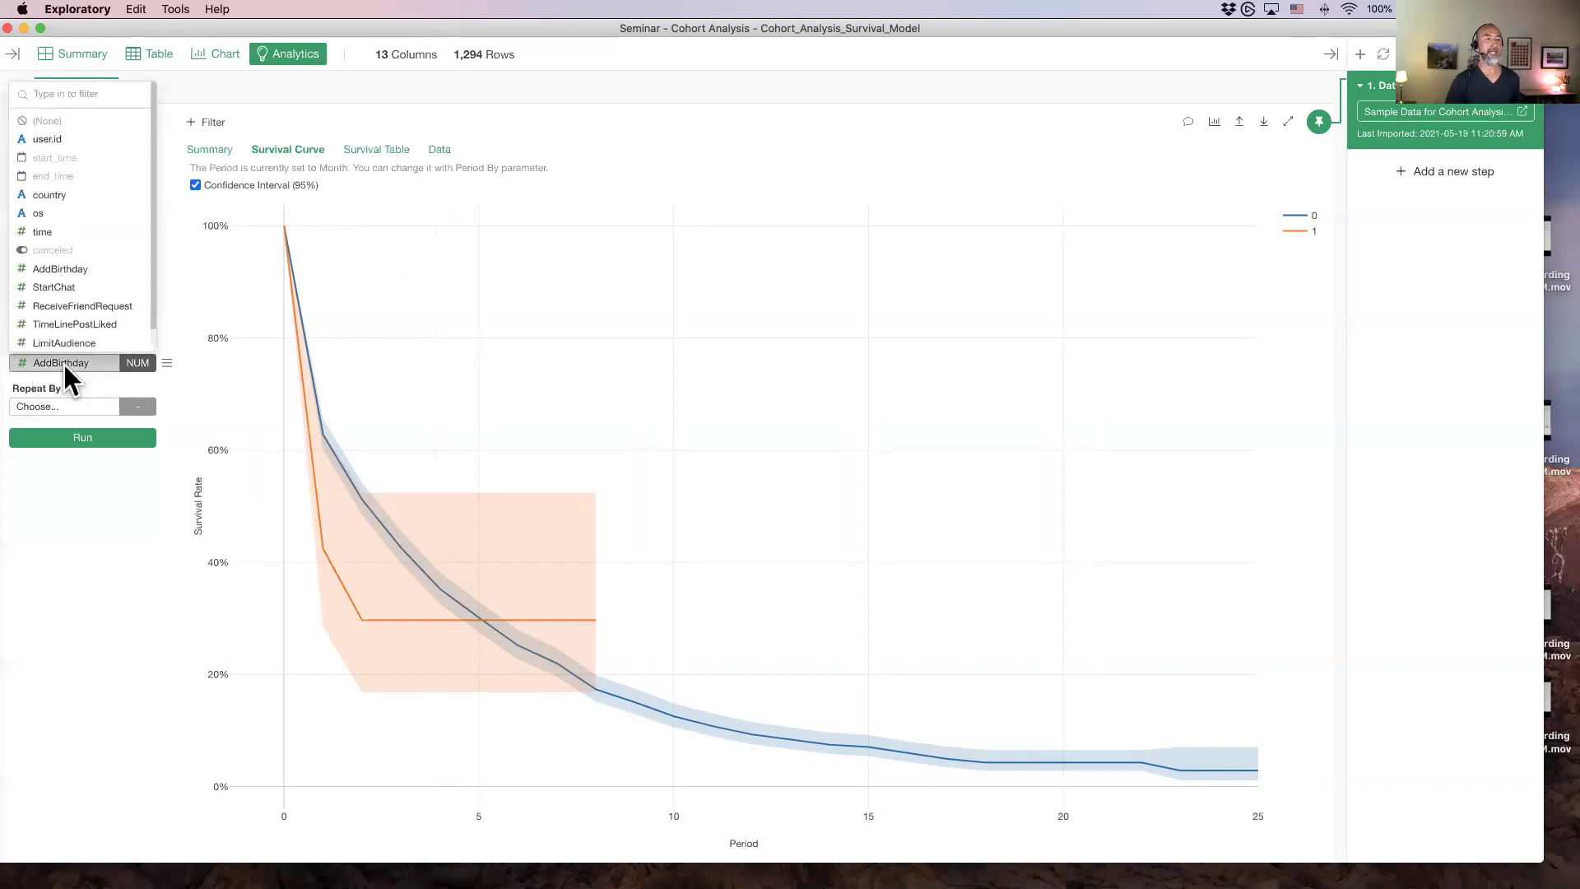
pyautogui.scroll(-2, 71, 264)
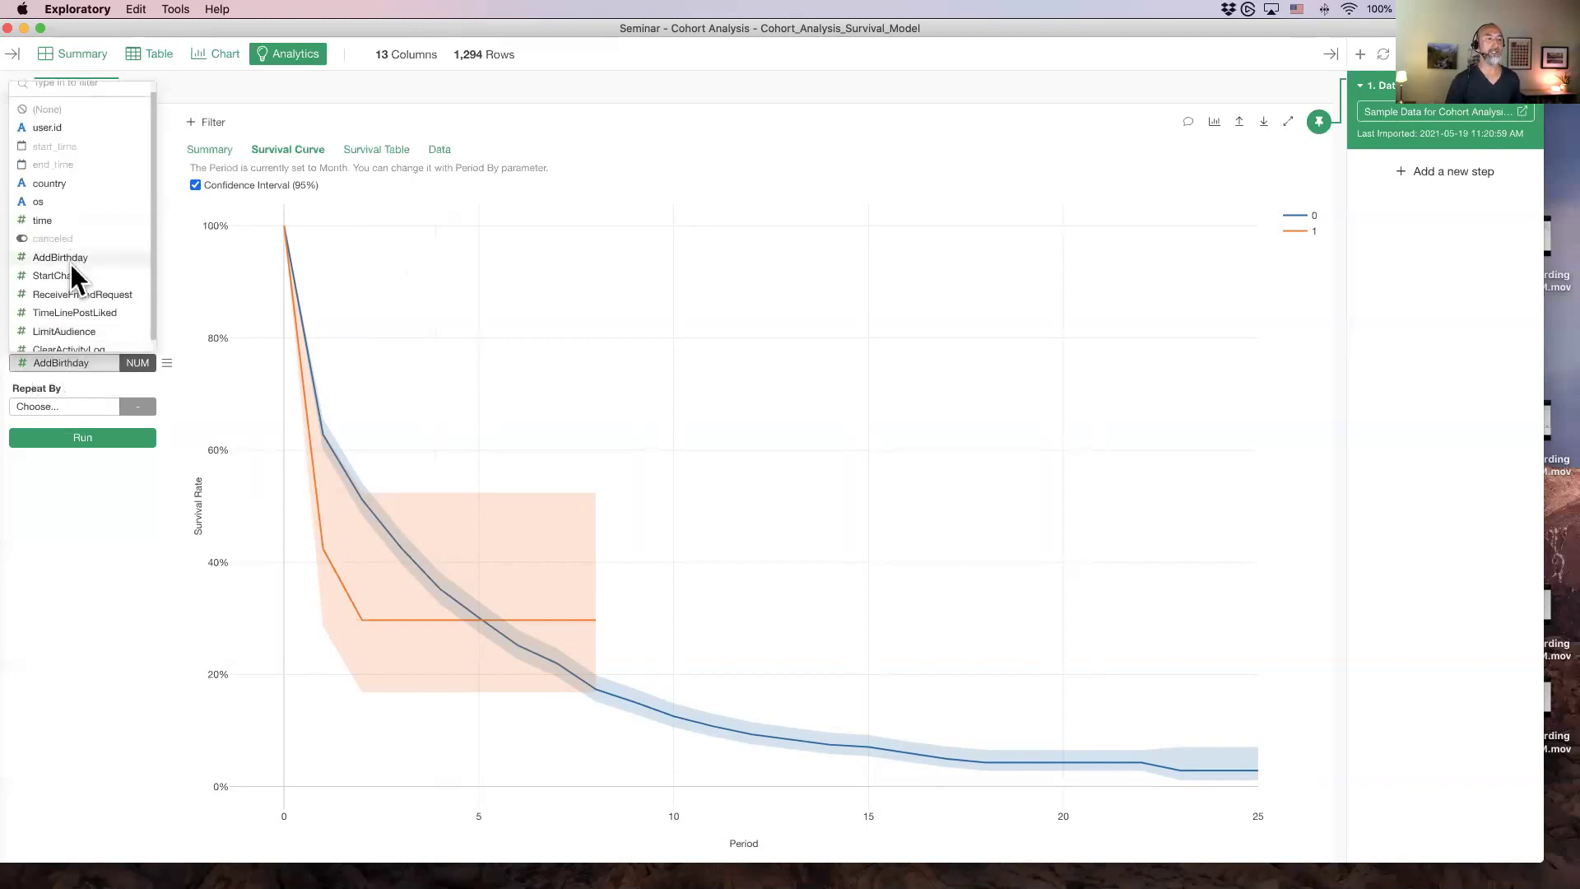
pyautogui.click(71, 358)
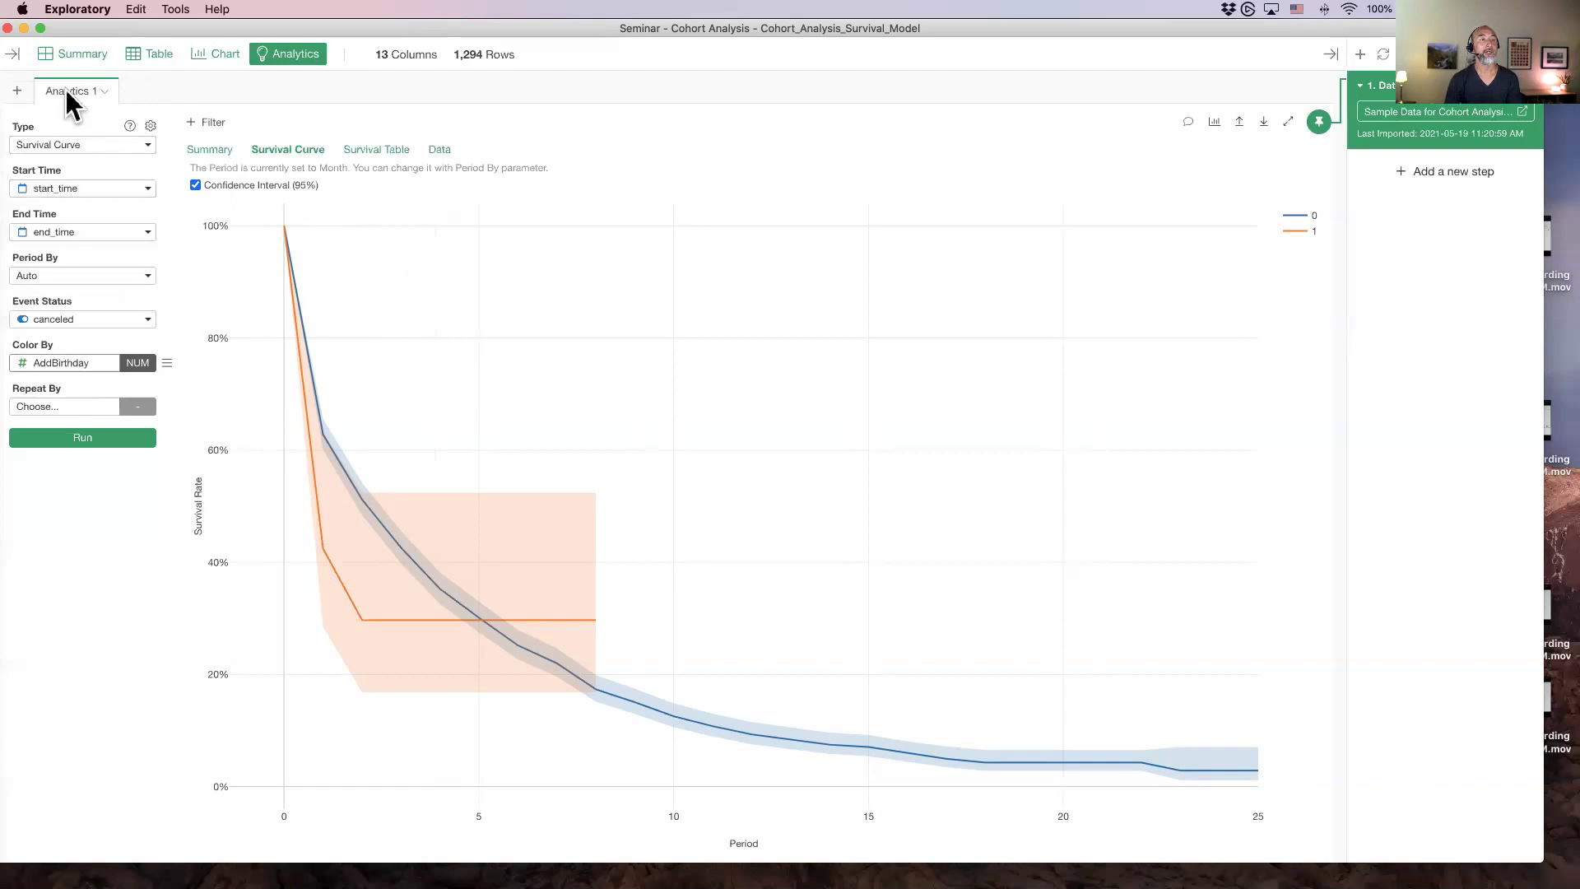
# Create a second analytics on the data frame and set its type to Cox Regression
pyautogui.click(17, 91)
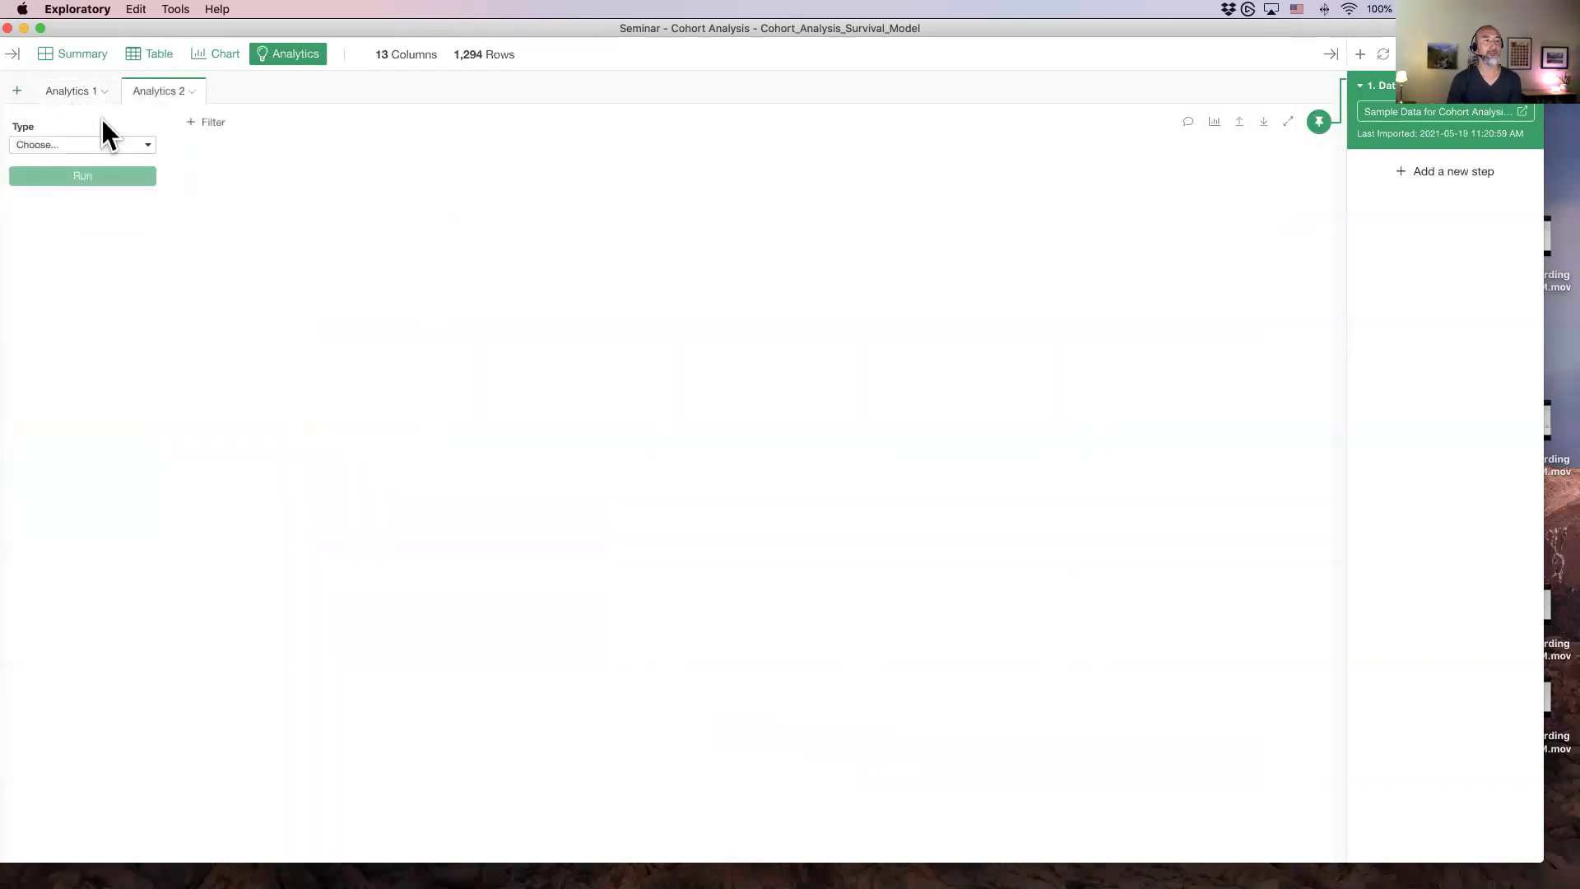
pyautogui.click(107, 145)
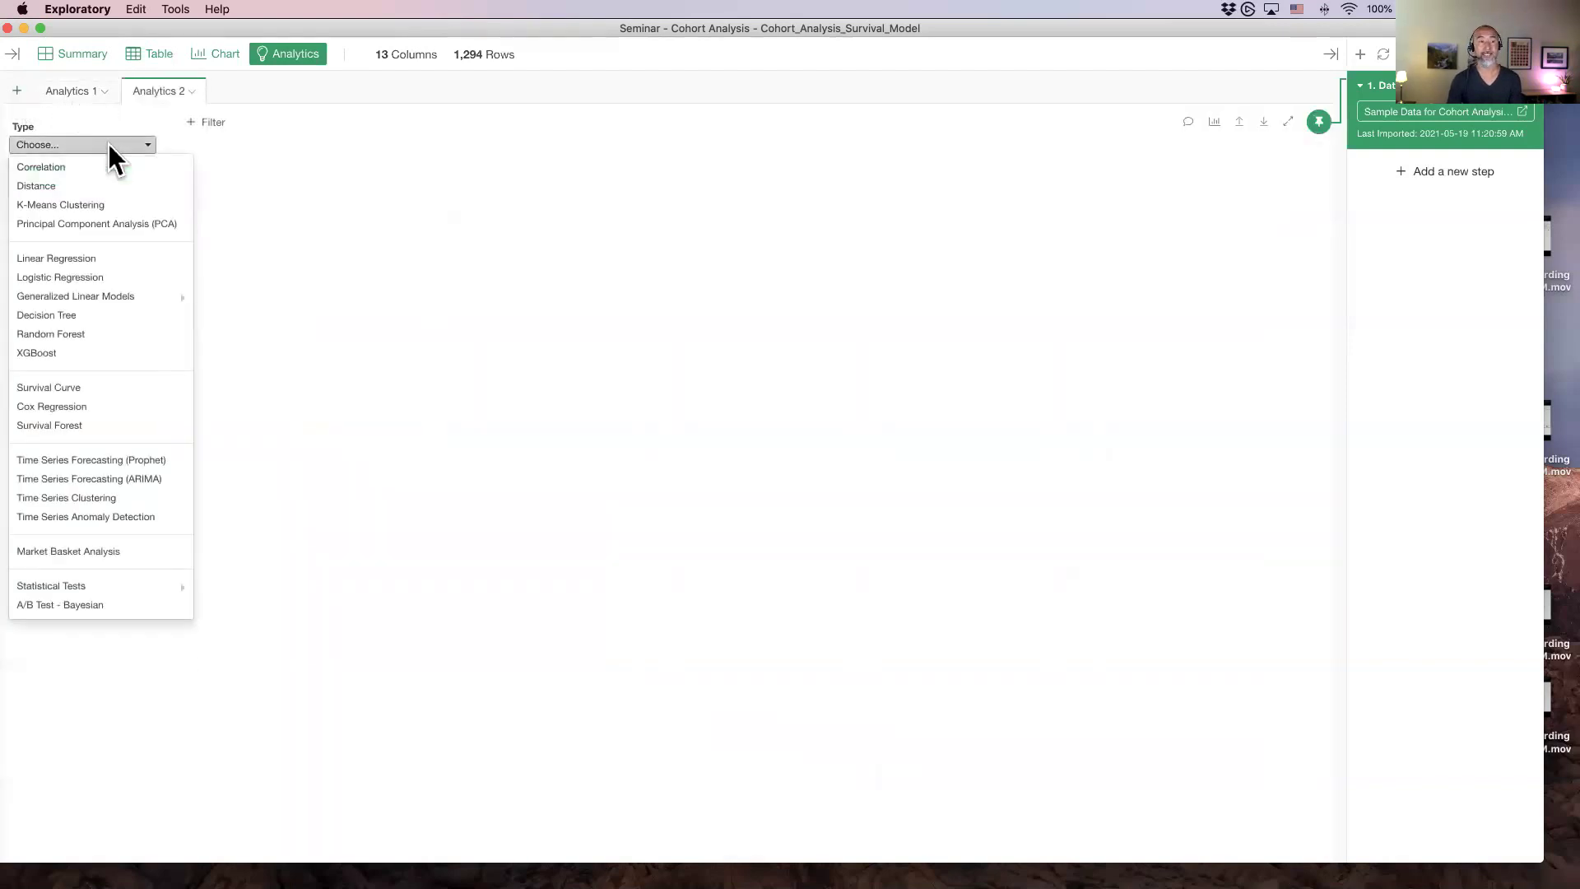
pyautogui.click(95, 407)
# Set the Cox regression's start time to start_time, end time to end_time and event status to canceled
pyautogui.click(58, 186)
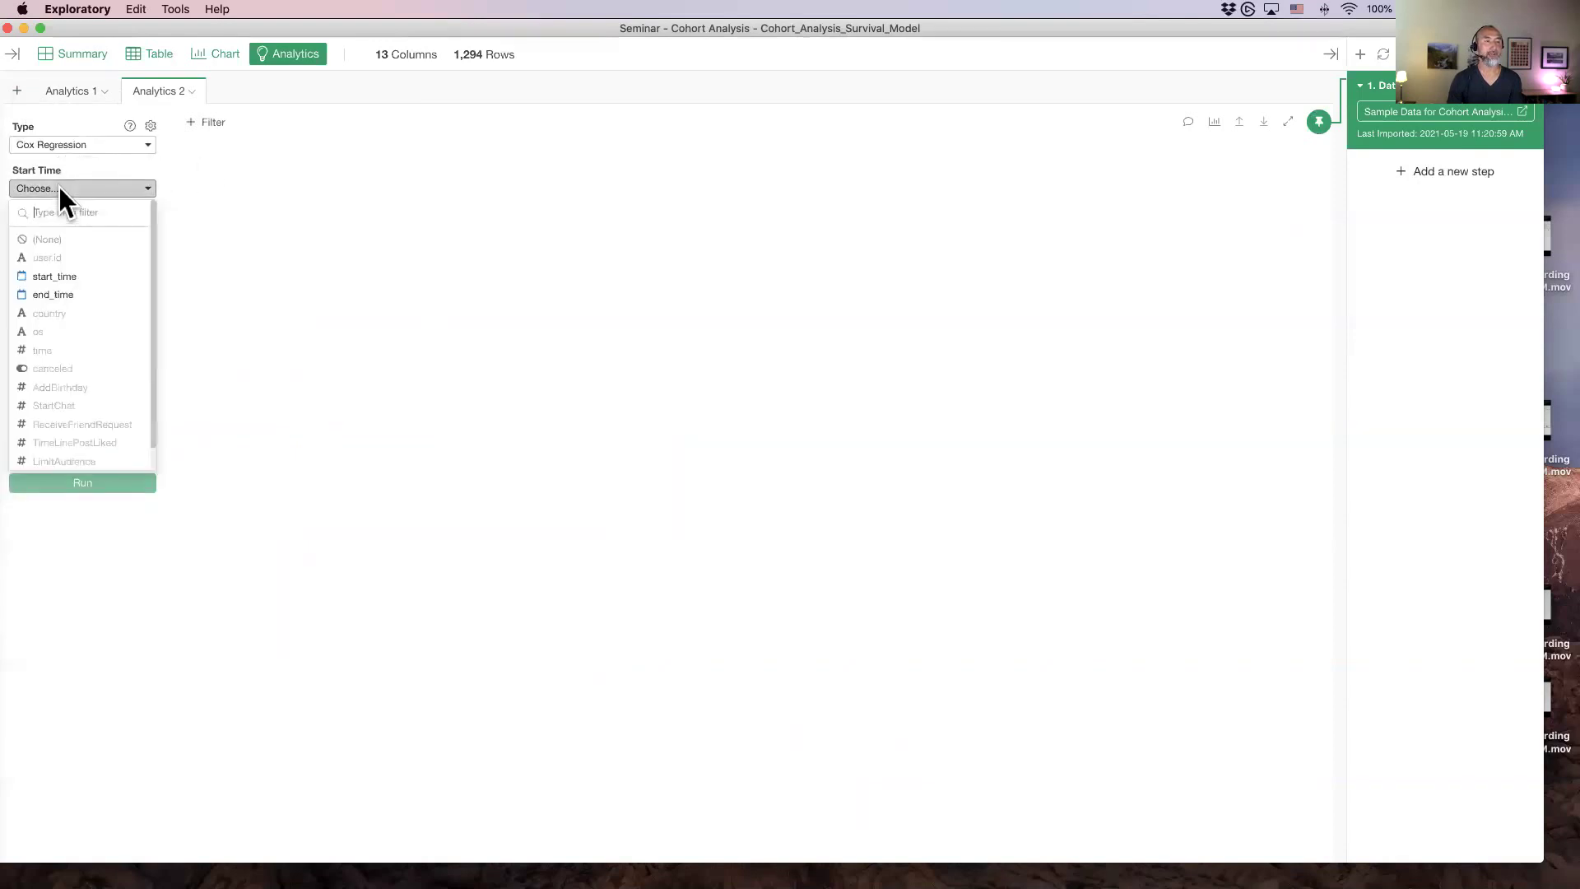
pyautogui.click(64, 275)
pyautogui.click(76, 234)
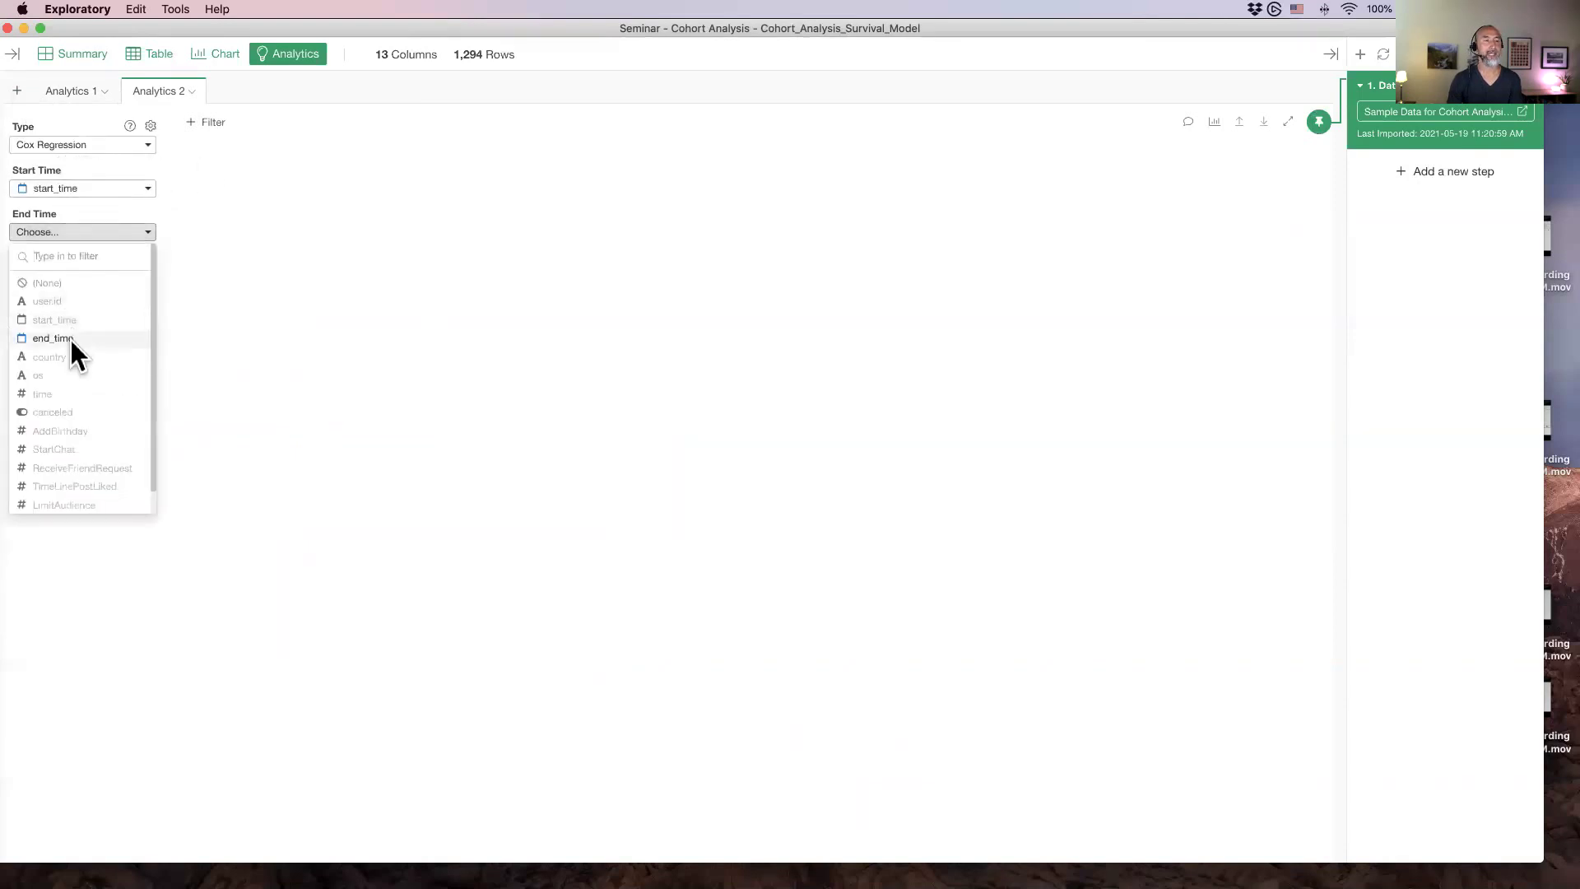
pyautogui.click(71, 337)
pyautogui.click(64, 319)
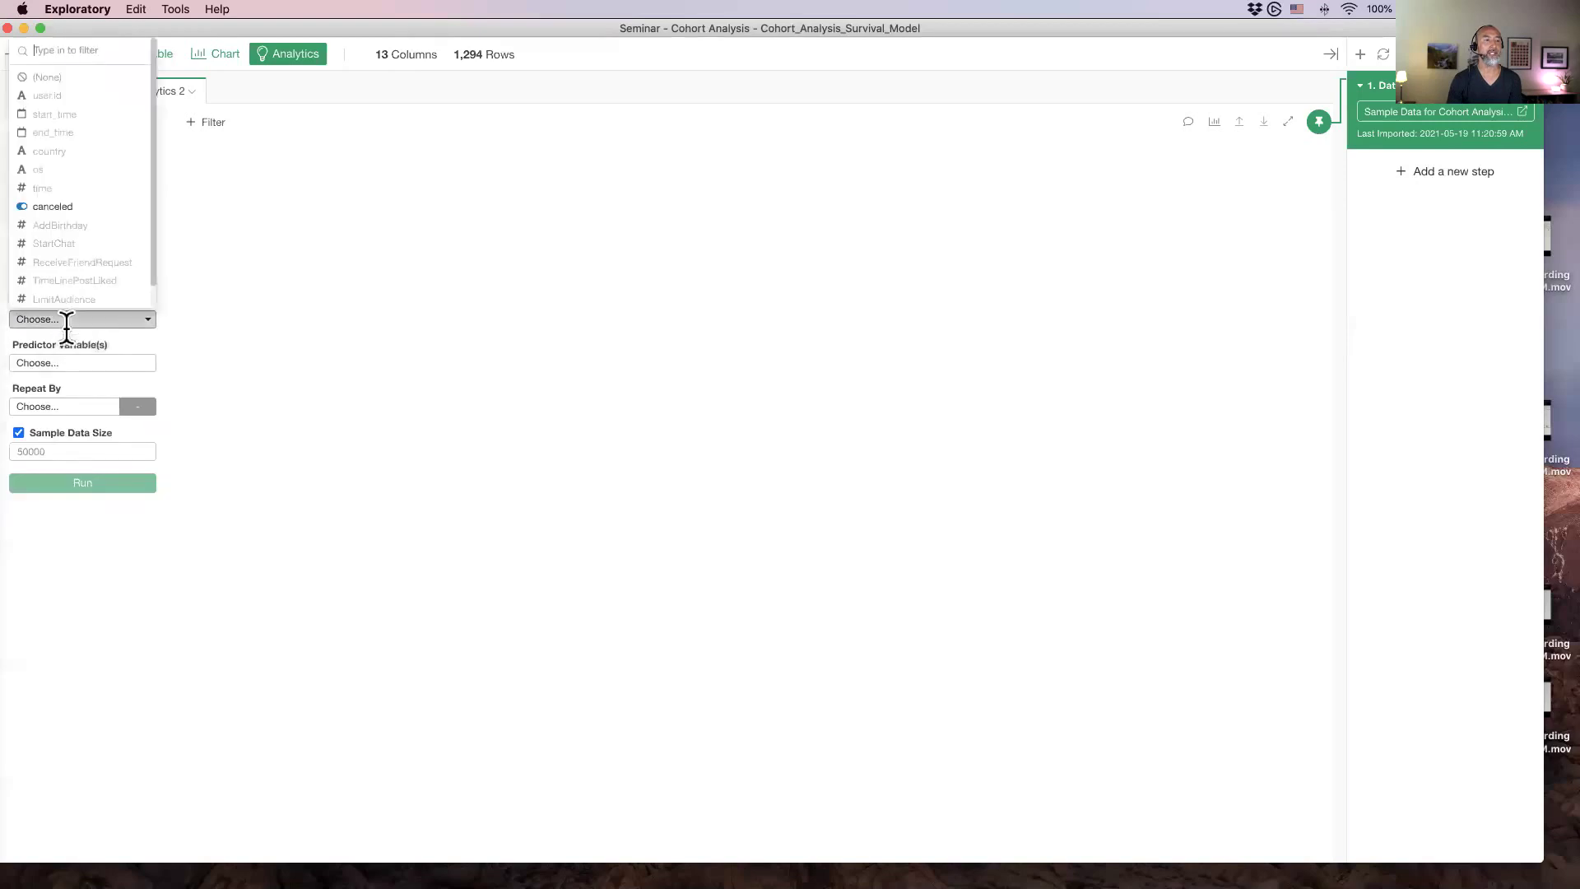
pyautogui.click(89, 208)
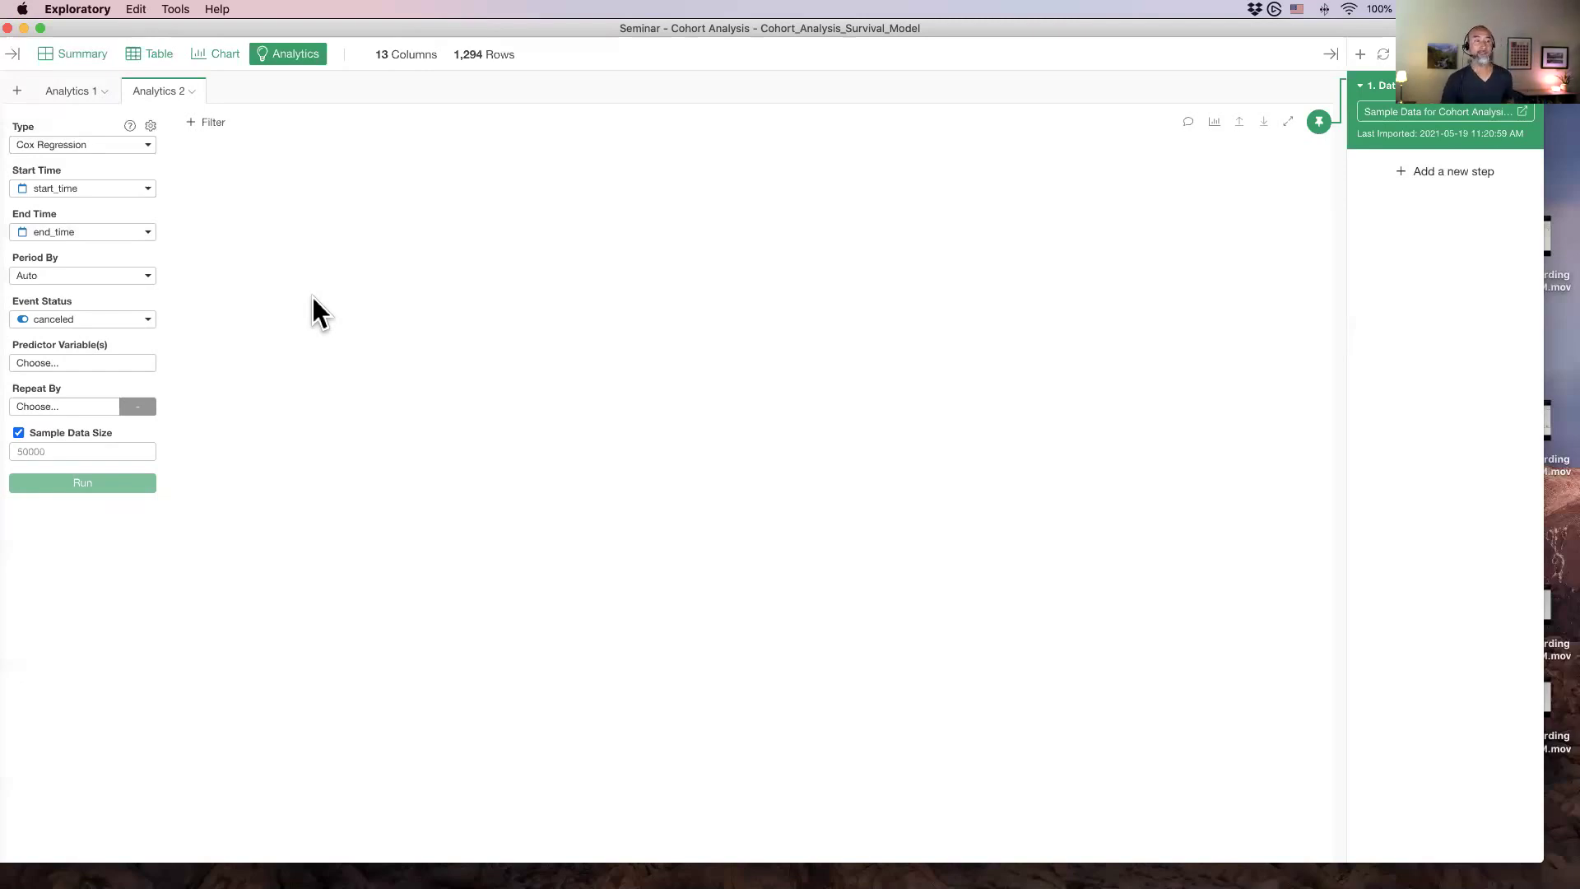
# Select the six activity columns from AddBirthday through ClearActivityLog as predictor variables and run the Cox regression
pyautogui.click(69, 363)
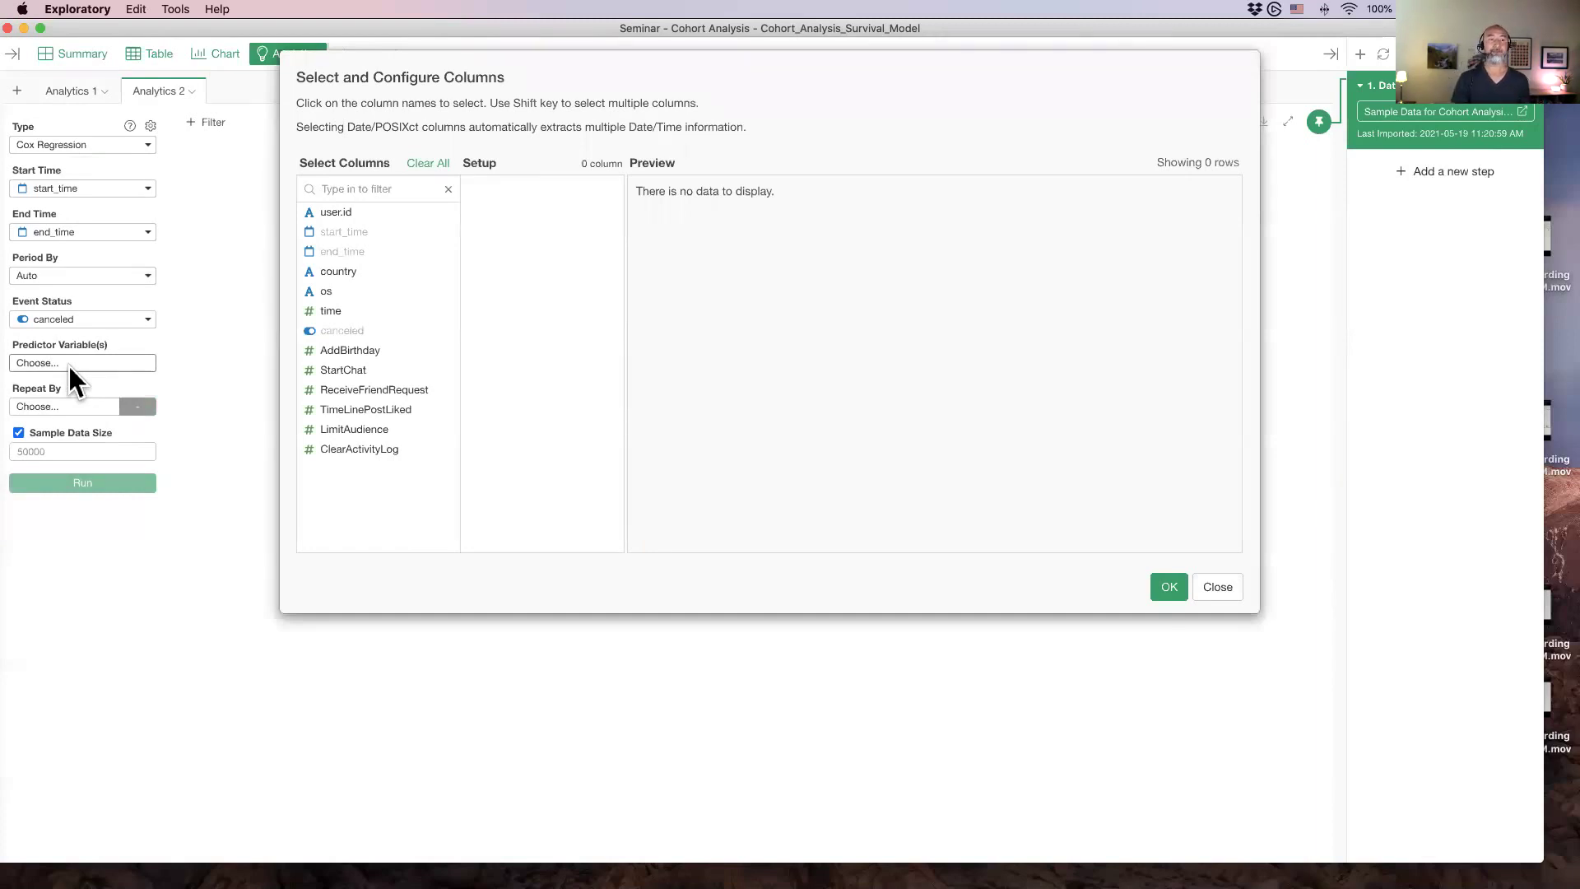
pyautogui.click(378, 350)
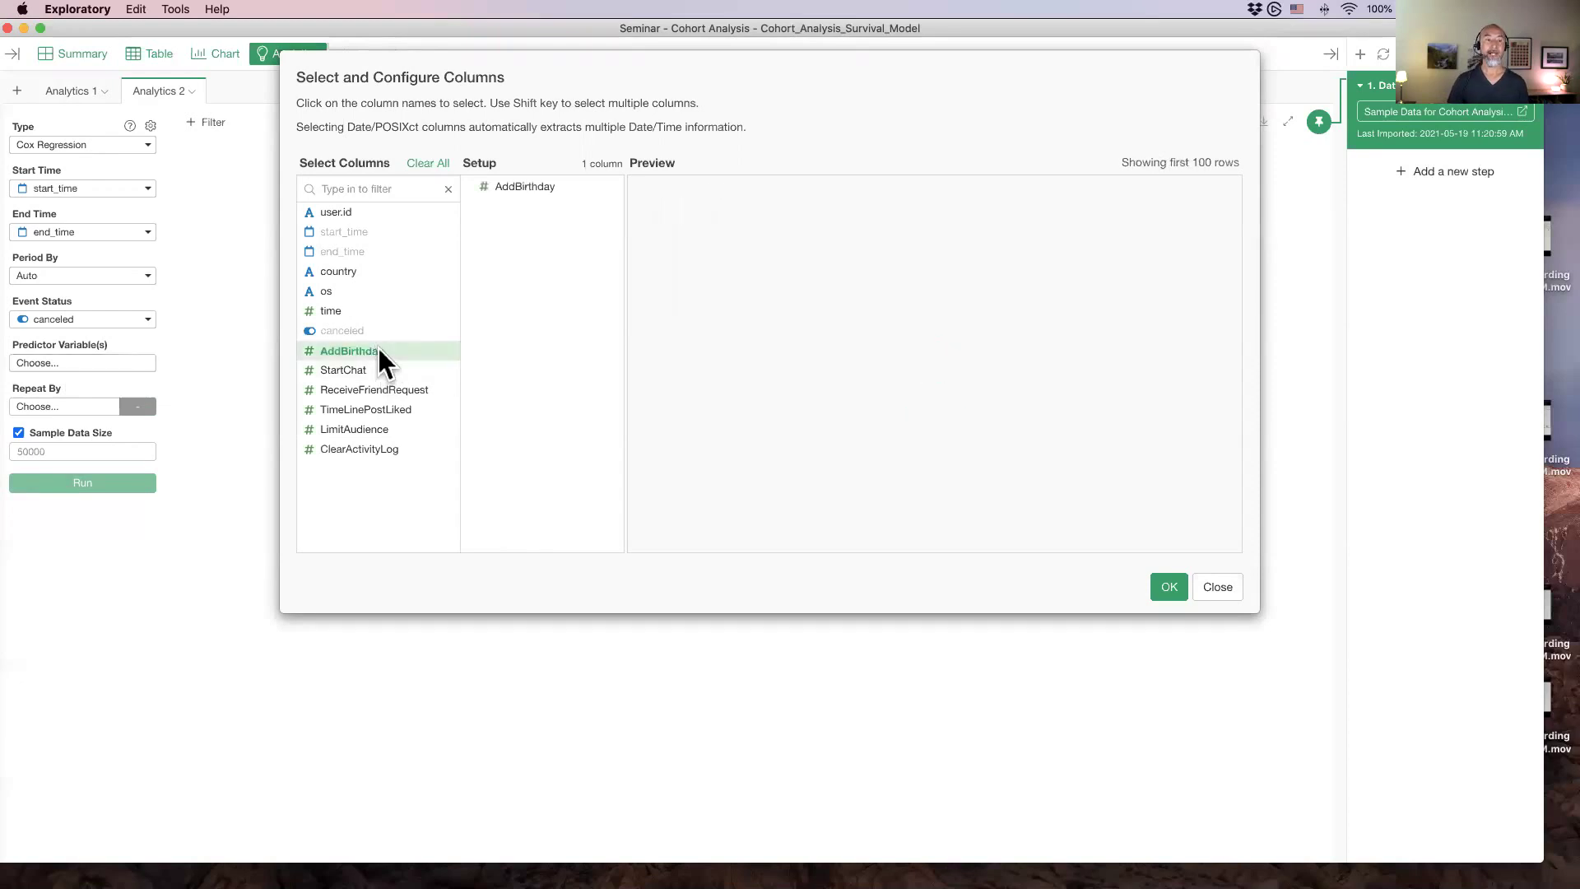
pyautogui.keyDown('shift'); pyautogui.click(373, 451); pyautogui.keyUp('shift')
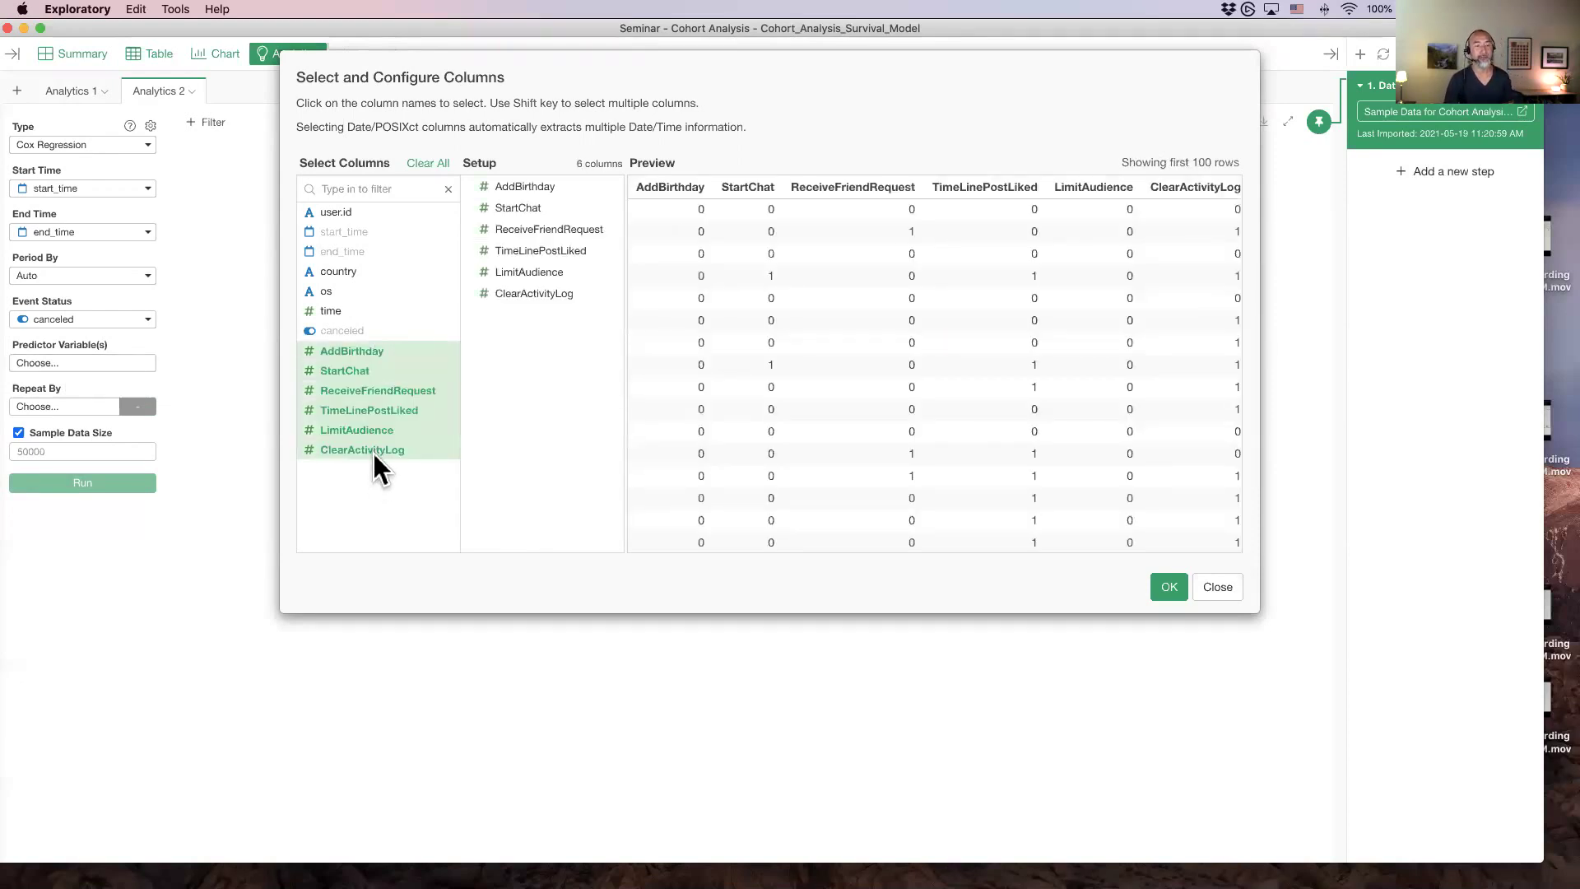
pyautogui.click(1172, 585)
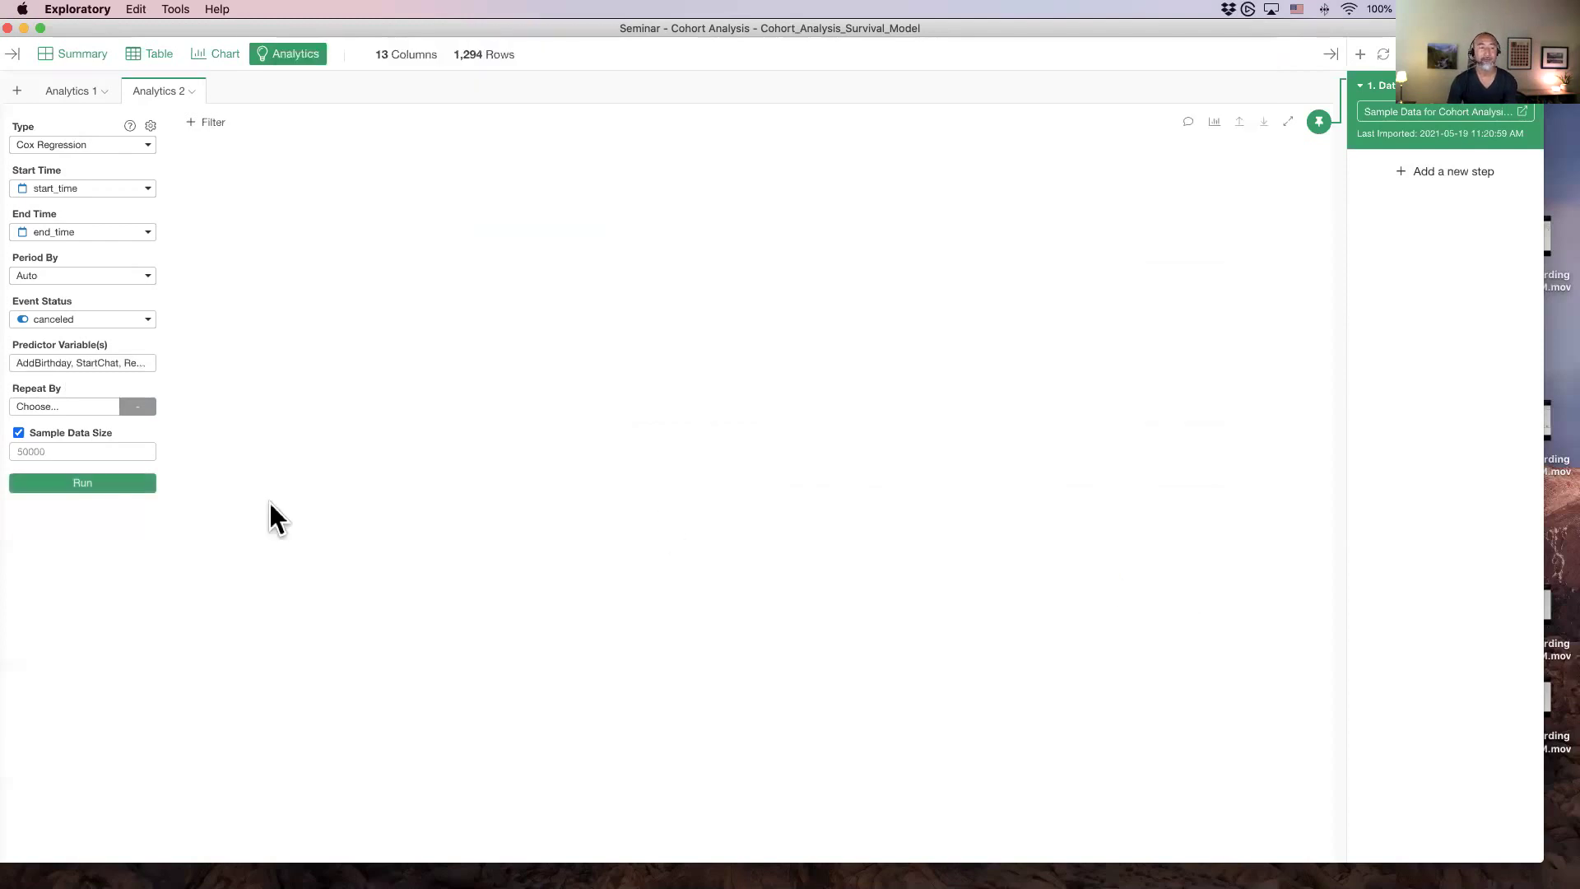
pyautogui.click(109, 482)
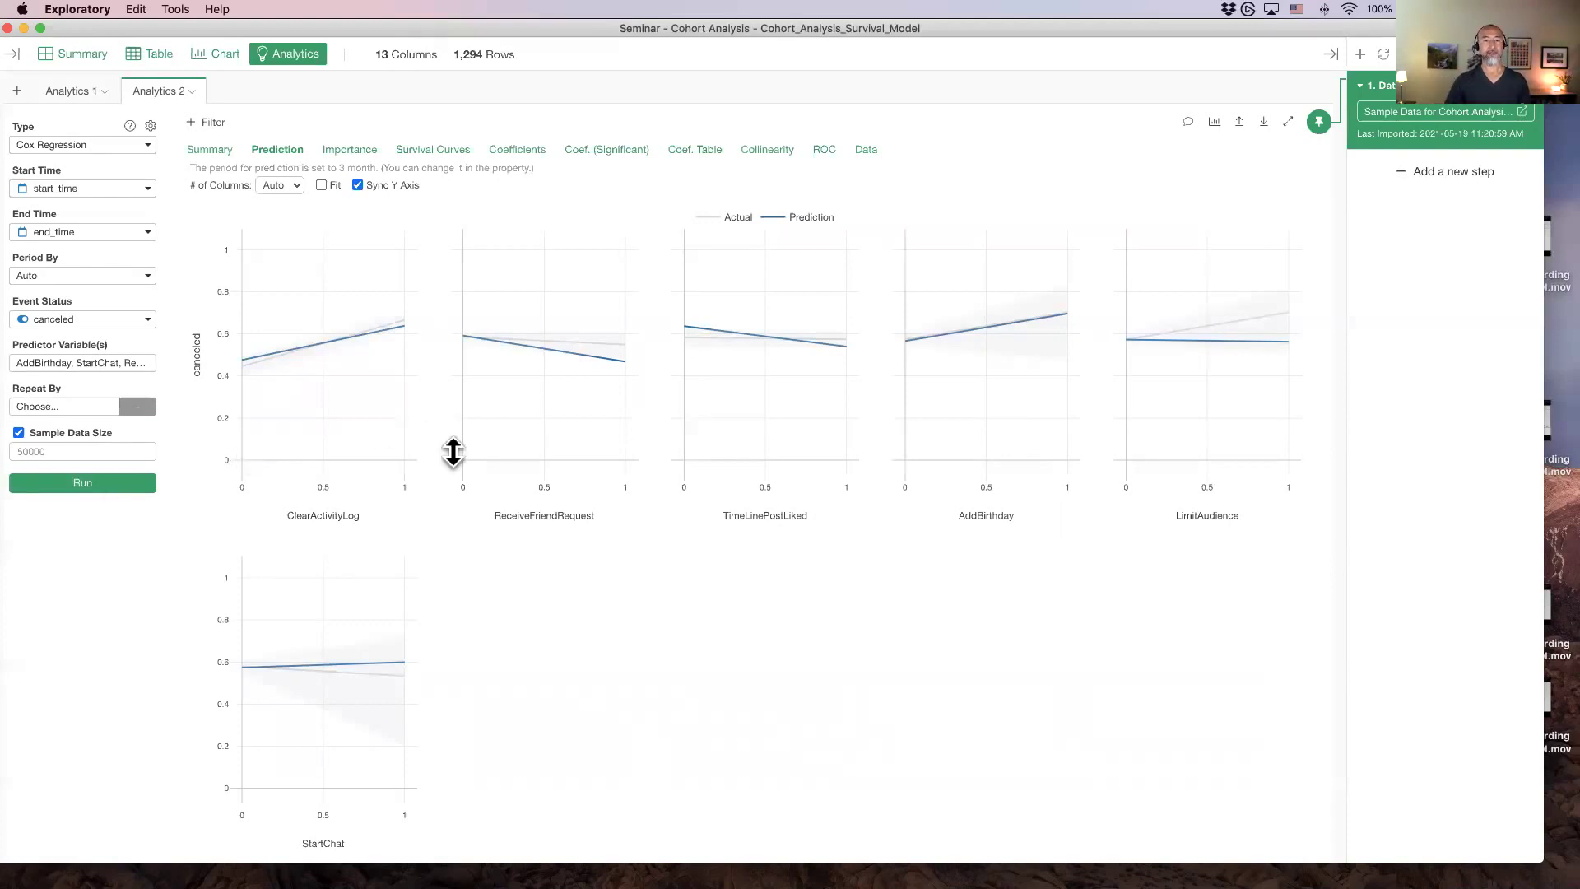
# Review the Cox regression's variable importance for ClearActivityLog, TimeLinePostLiked and AddBirthday, and preview the first analytics for comparison
pyautogui.click(348, 146)
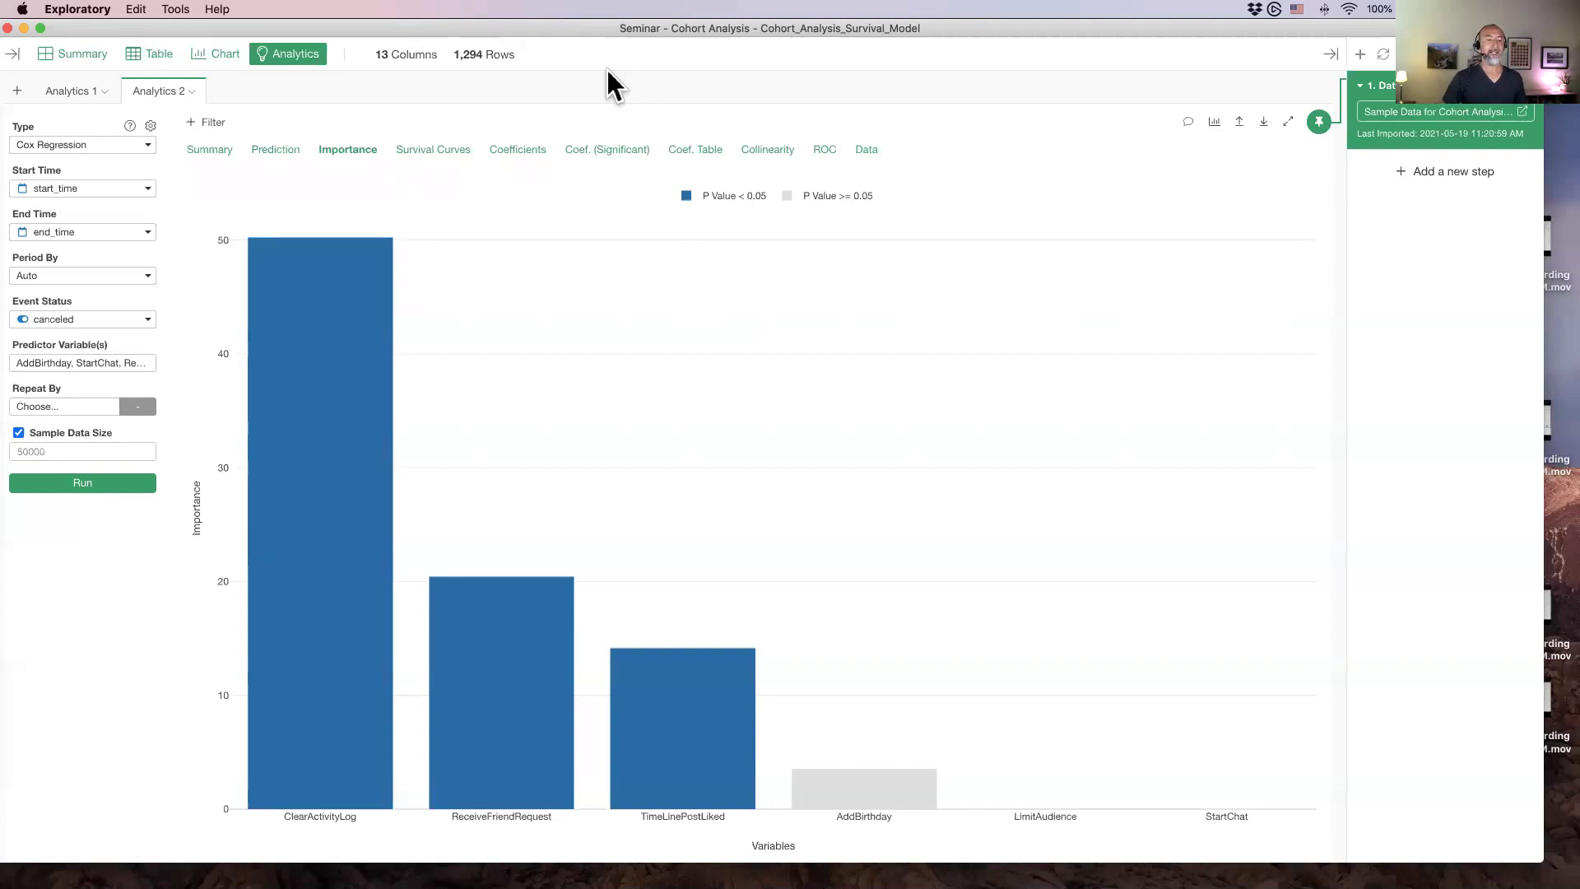
pyautogui.moveTo(303, 398)
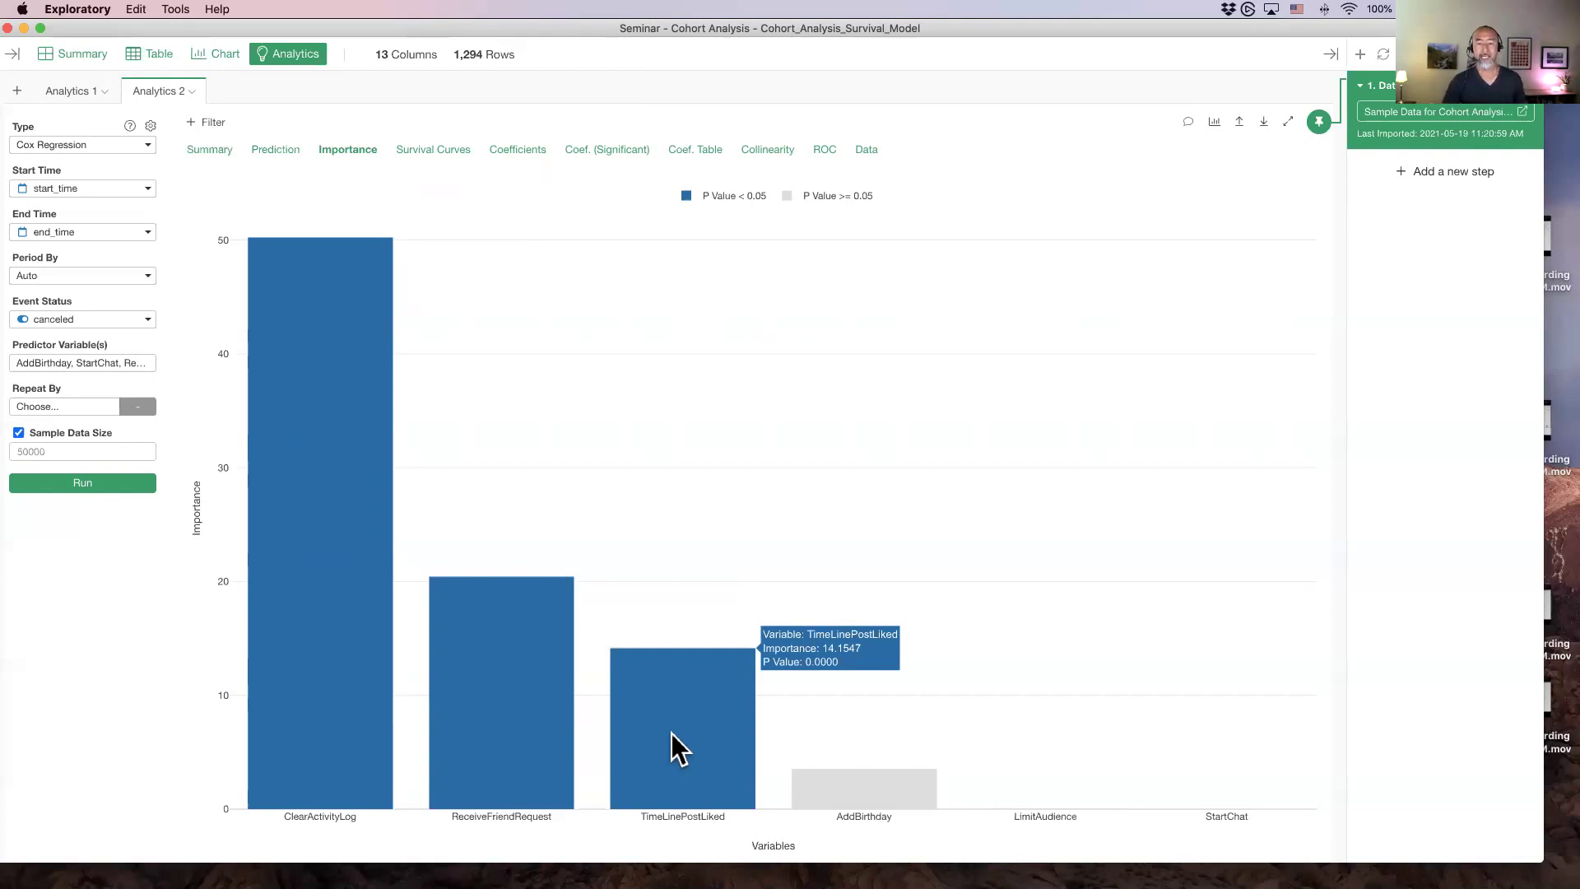
pyautogui.moveTo(852, 782)
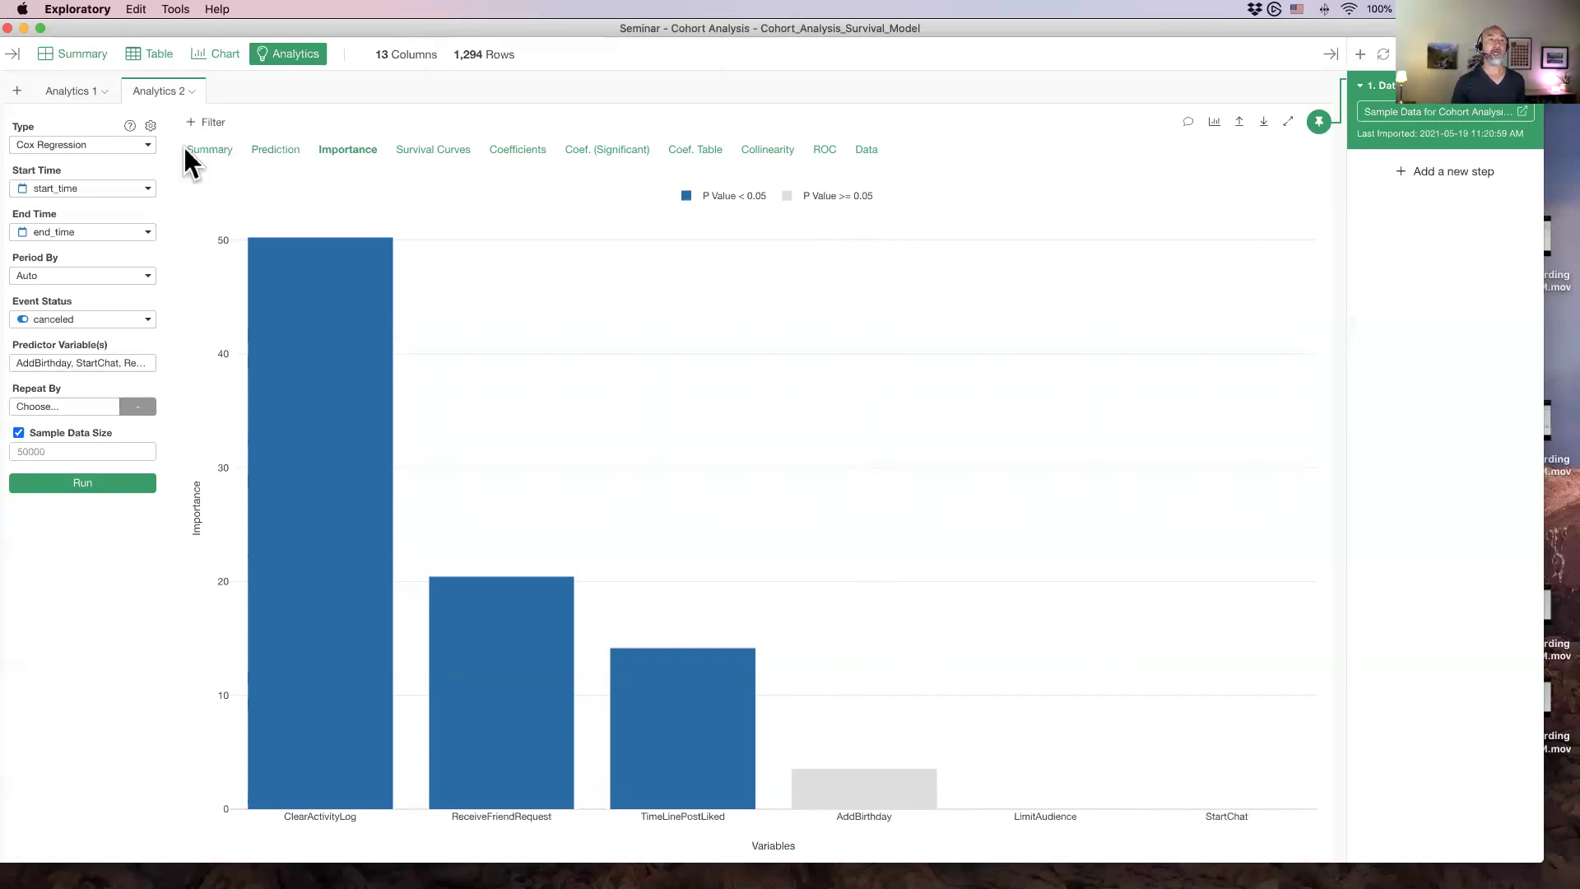
pyautogui.moveTo(67, 91)
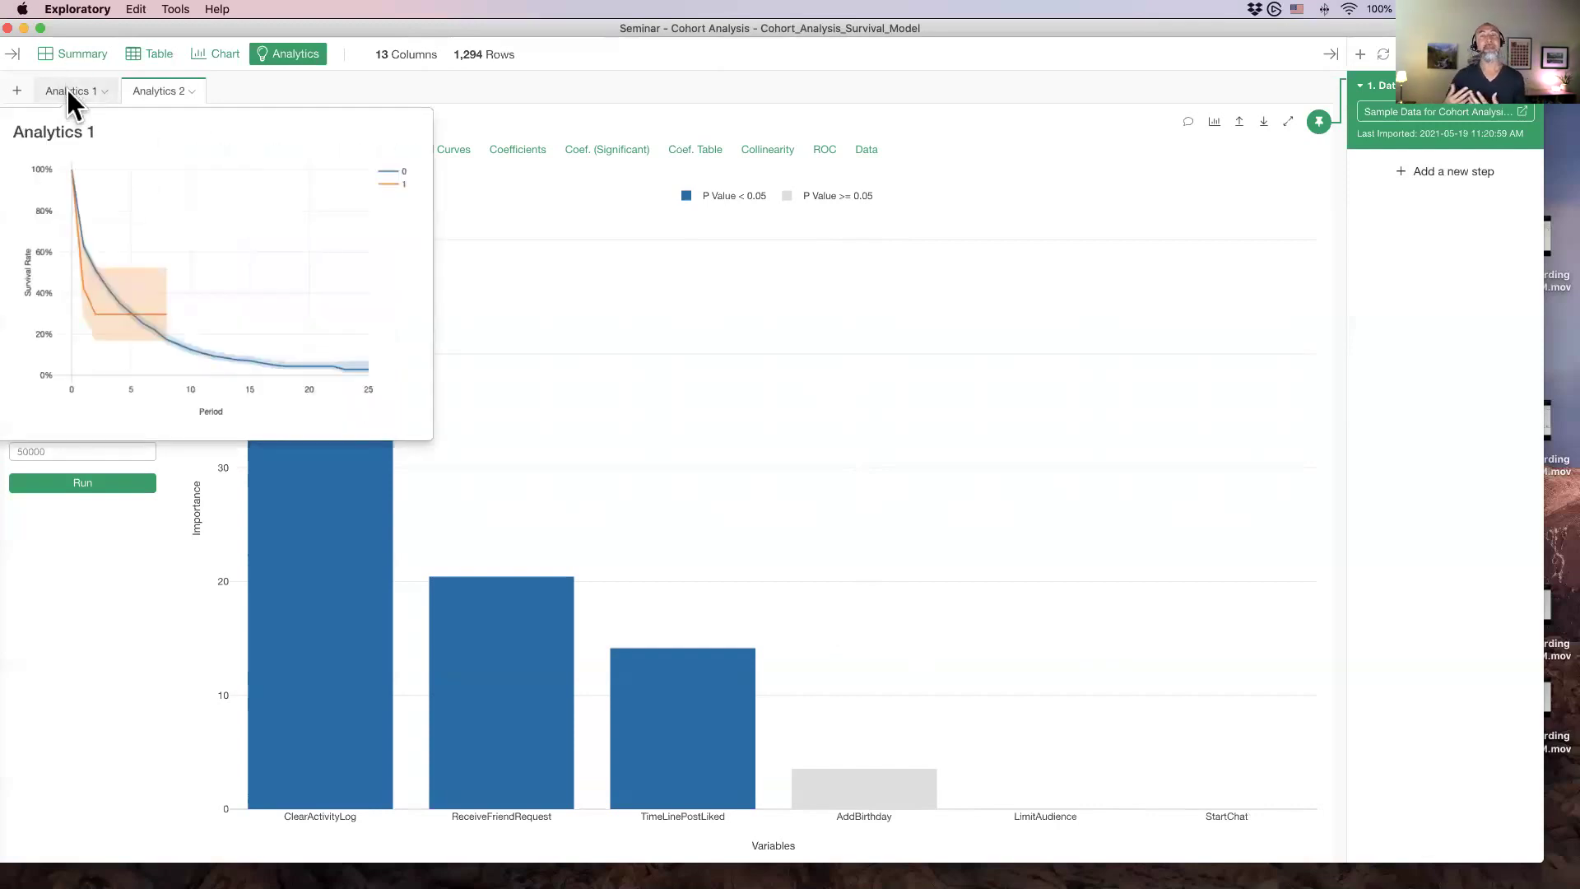
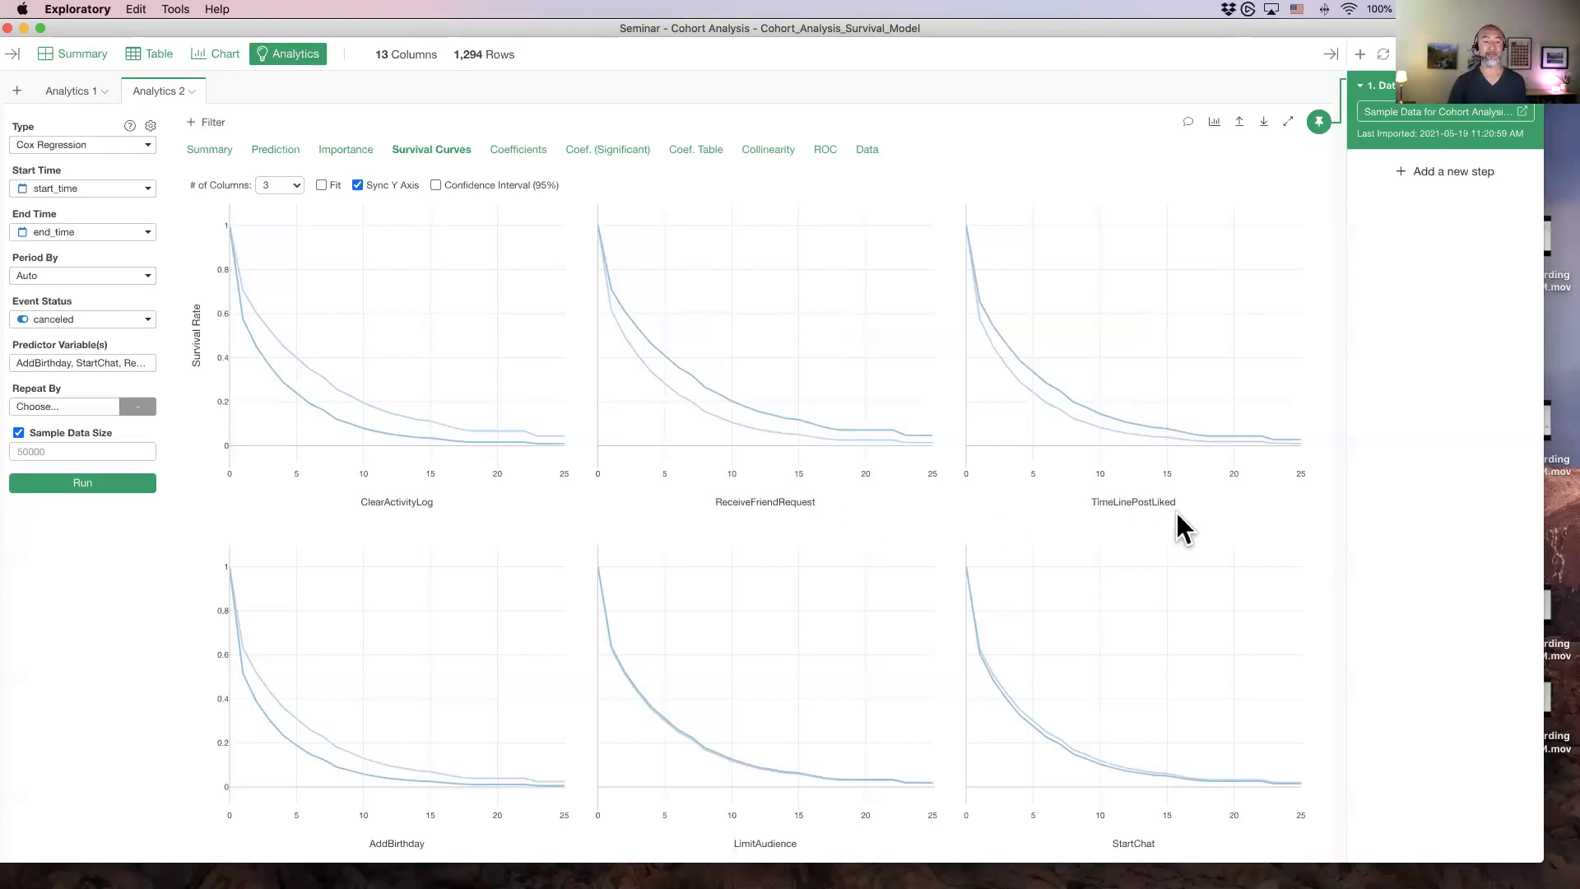
# Inspect AddBirthday's survival rates in the Cox regression's survival curves and check its importance and P value
pyautogui.moveTo(314, 779)
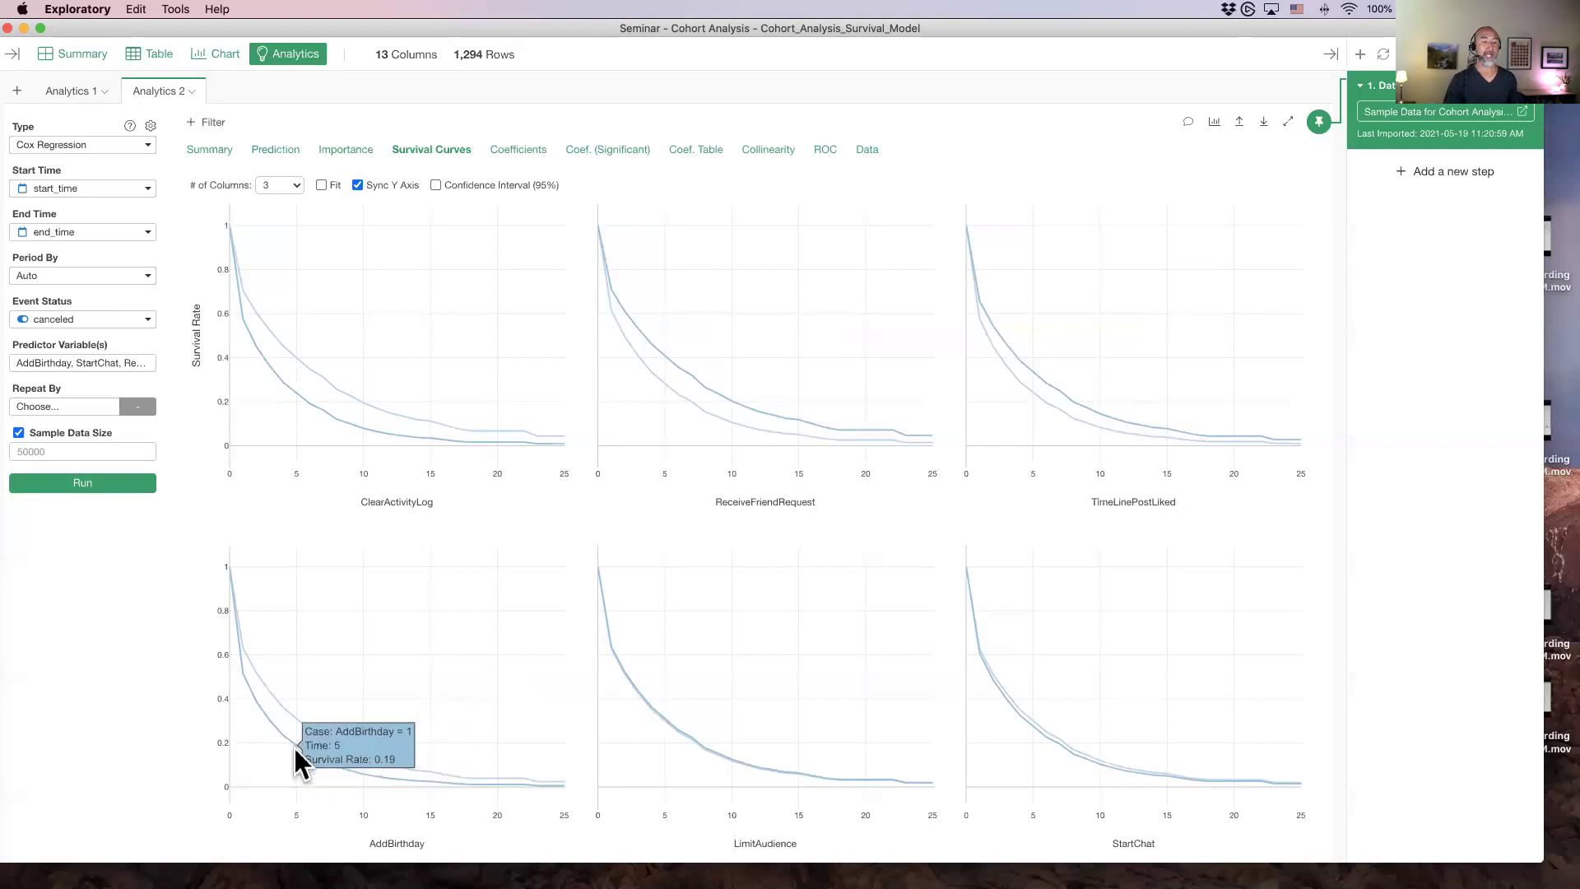
pyautogui.moveTo(308, 735)
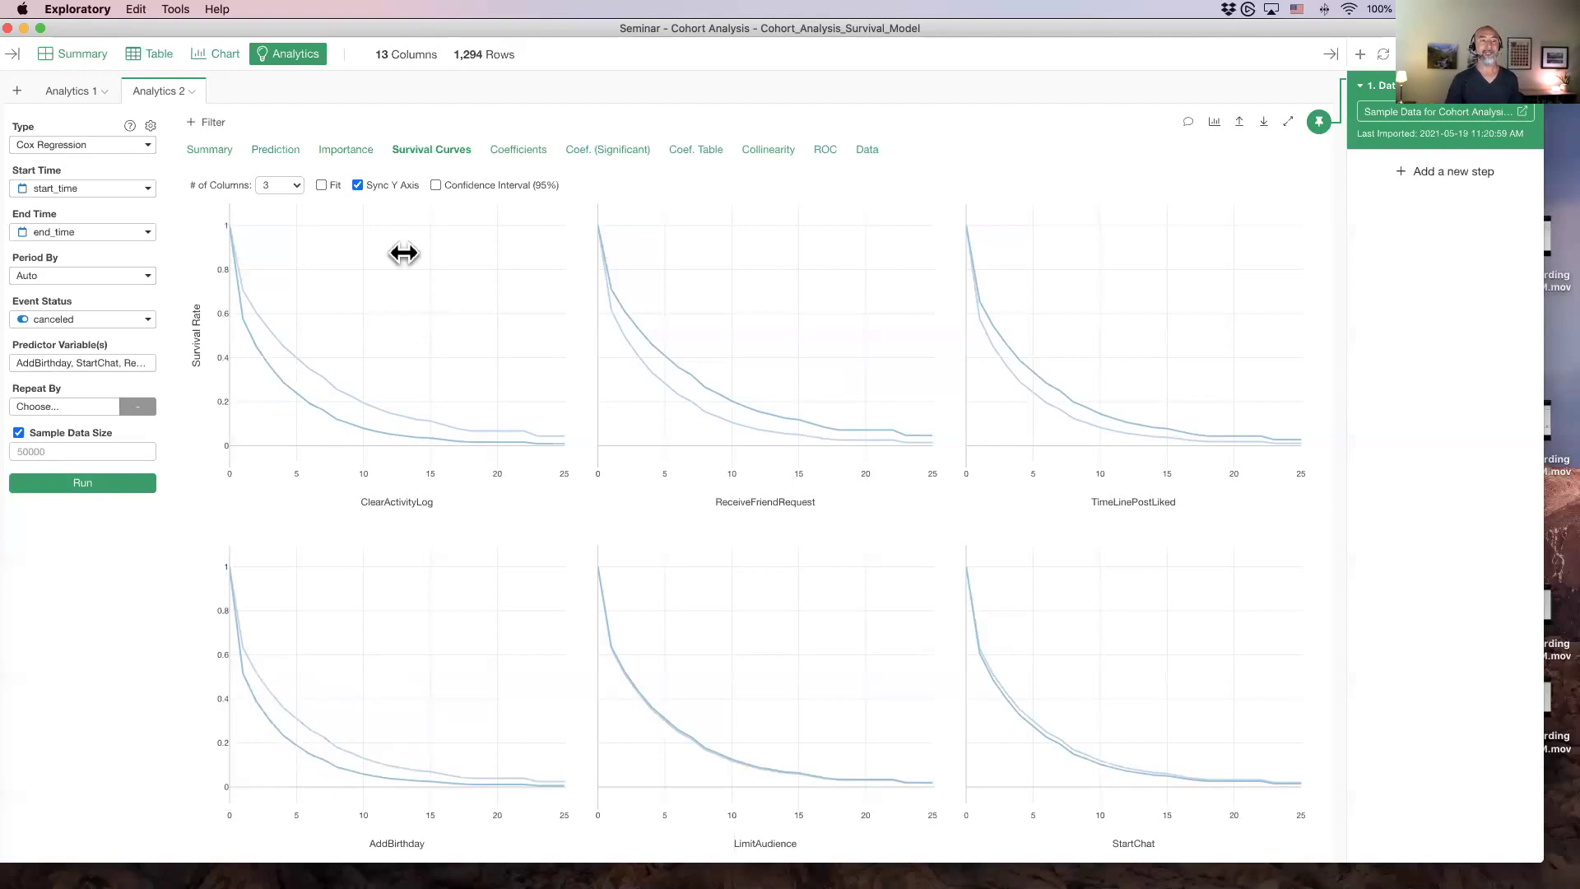
pyautogui.click(349, 151)
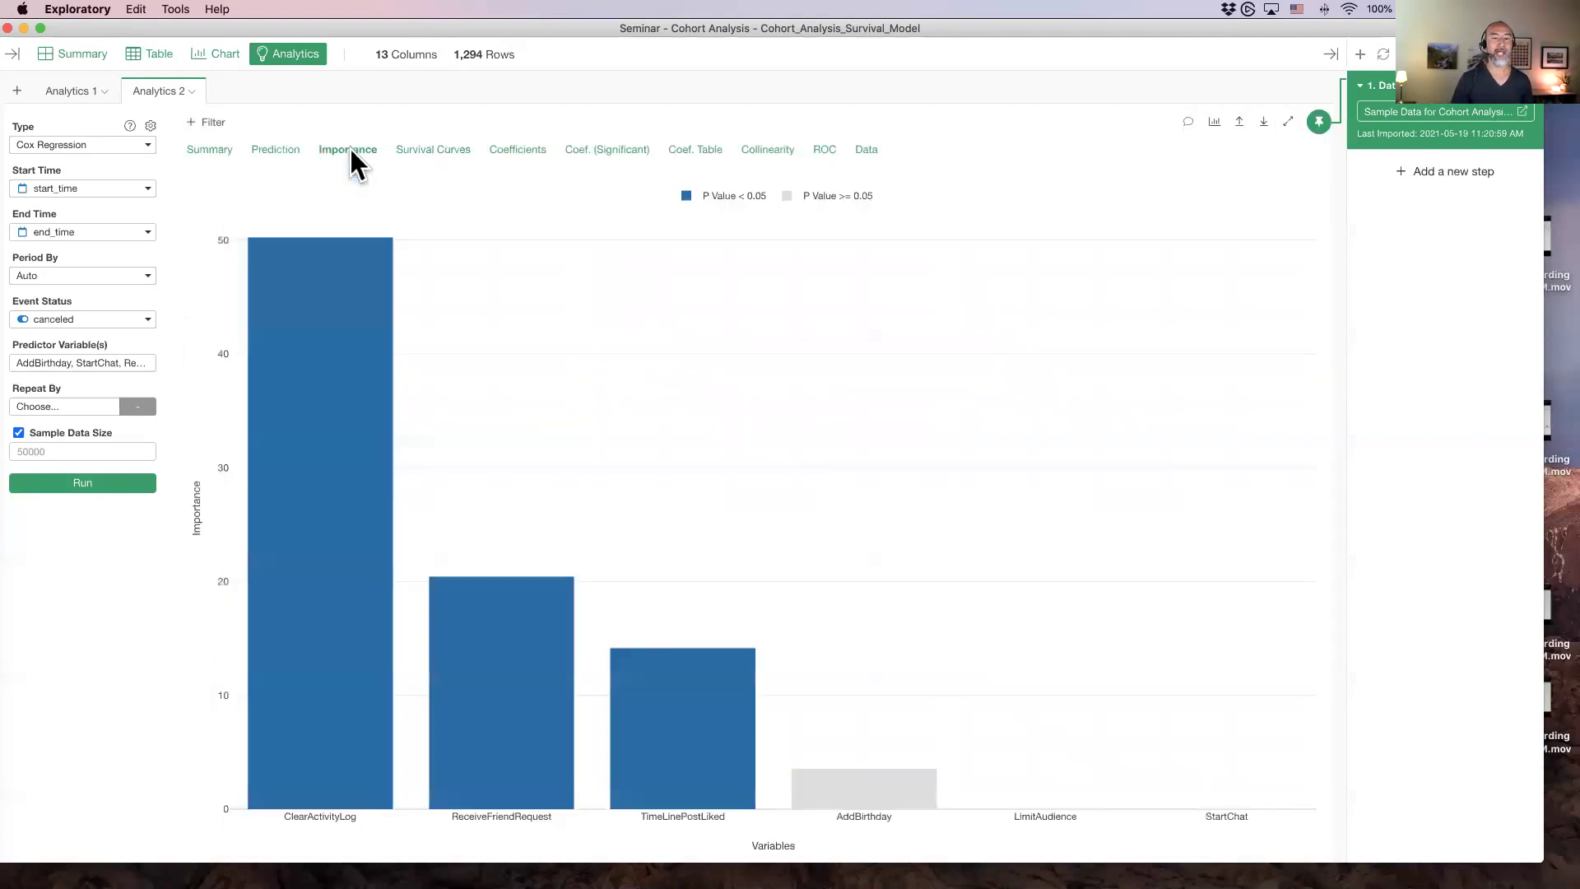
pyautogui.moveTo(848, 777)
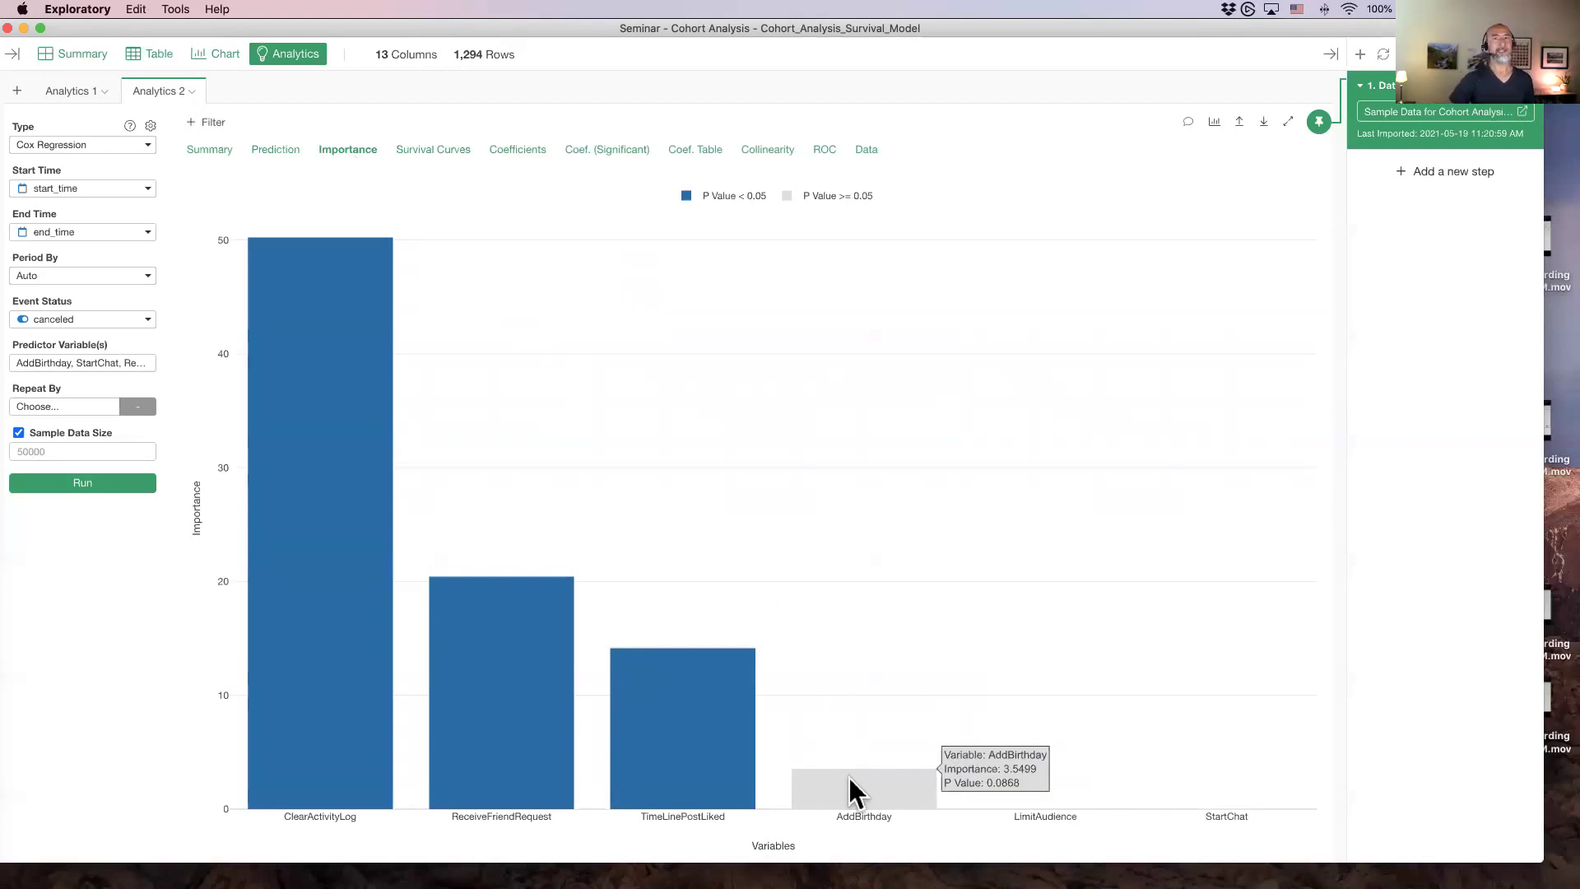
# Compare the Cox regression's survival curves with the AddBirthday cohort's curve and confidence interval in the first analytics
pyautogui.click(442, 152)
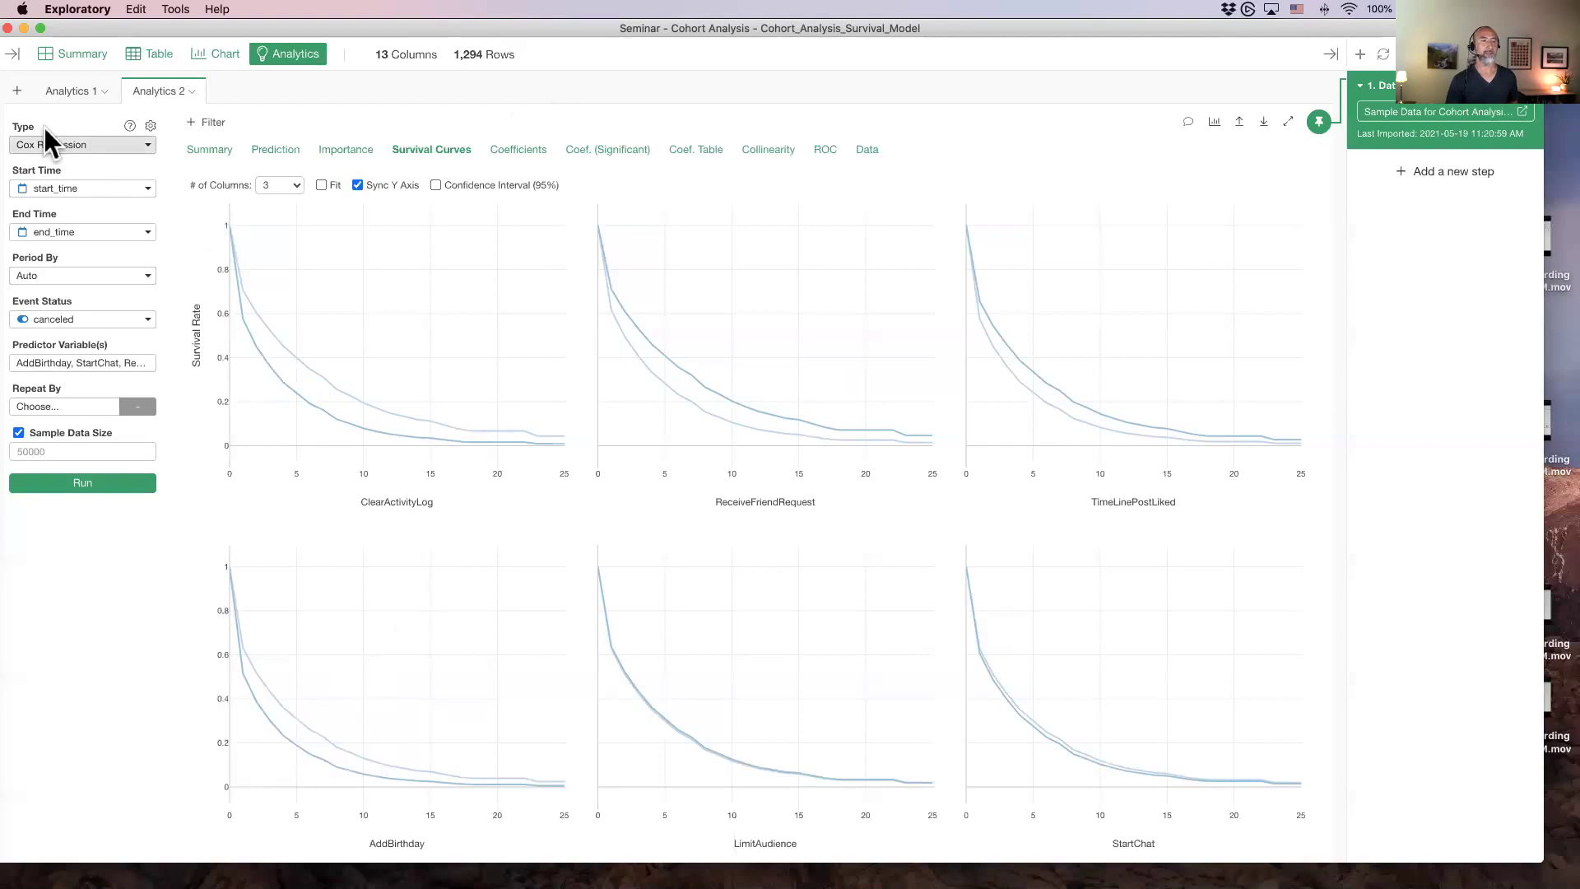
pyautogui.click(82, 92)
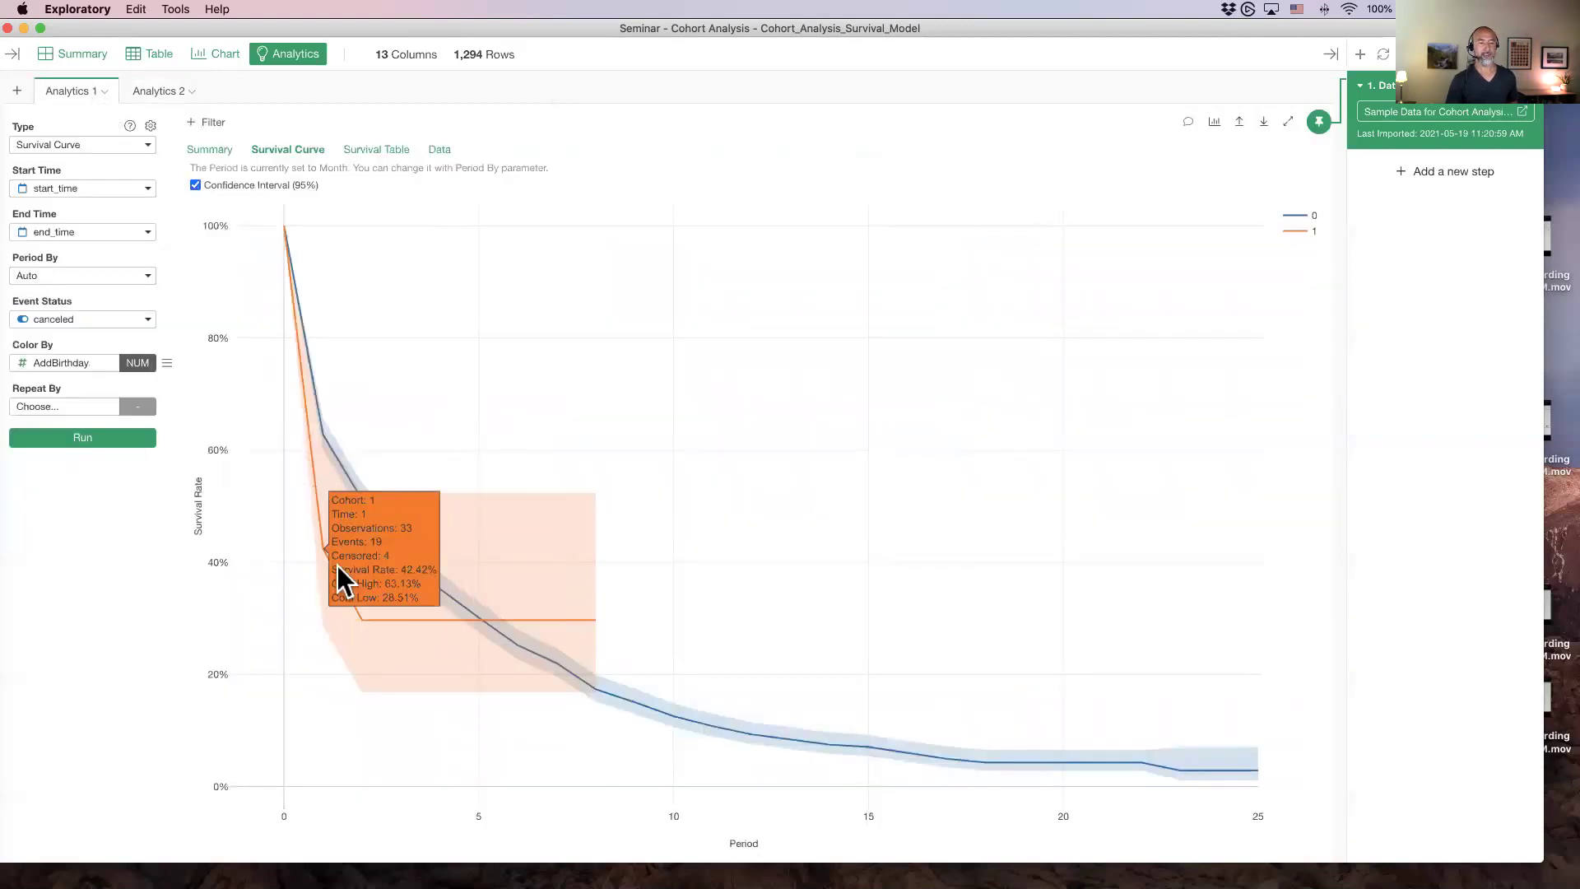
pyautogui.moveTo(357, 616)
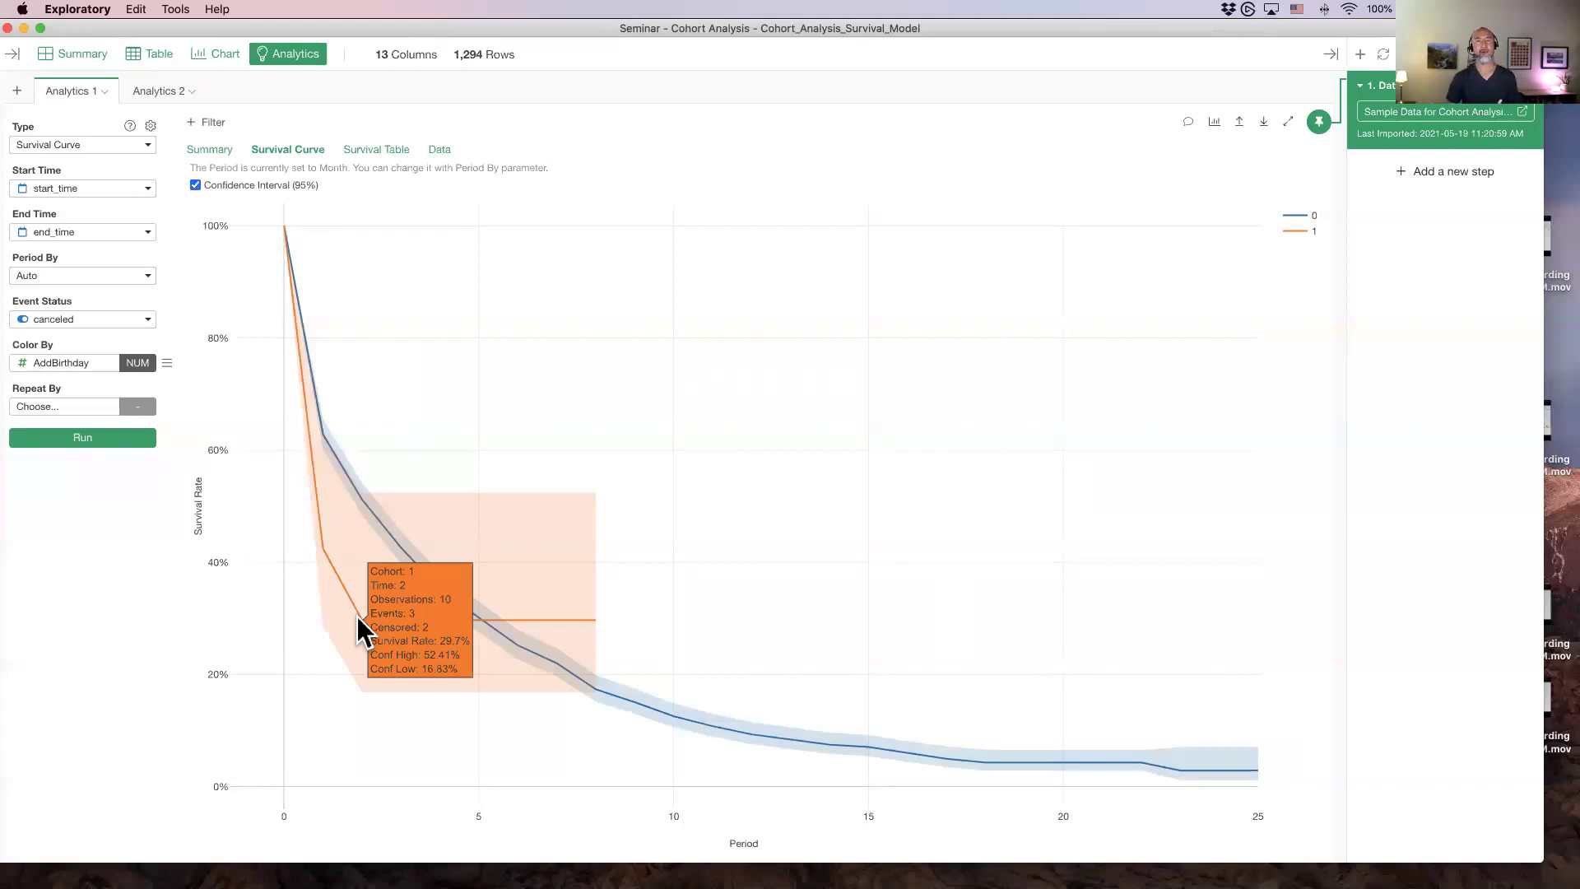
# Arrange the Cox regression's prediction charts in 3 columns and examine the ClearActivityLog prediction at 0 and 1
pyautogui.click(147, 92)
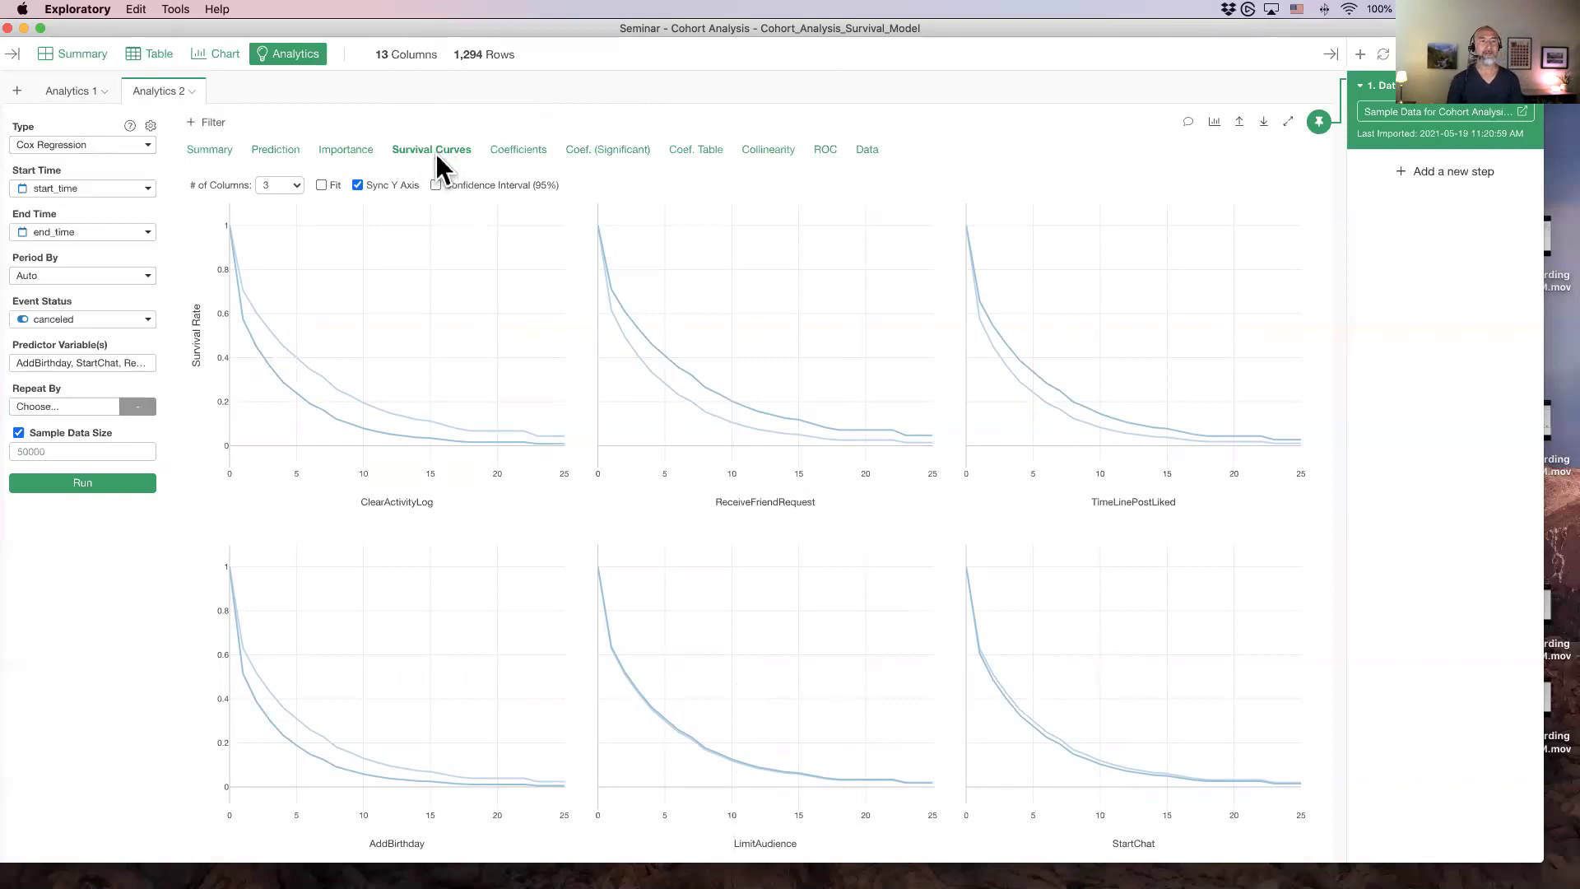
pyautogui.click(273, 149)
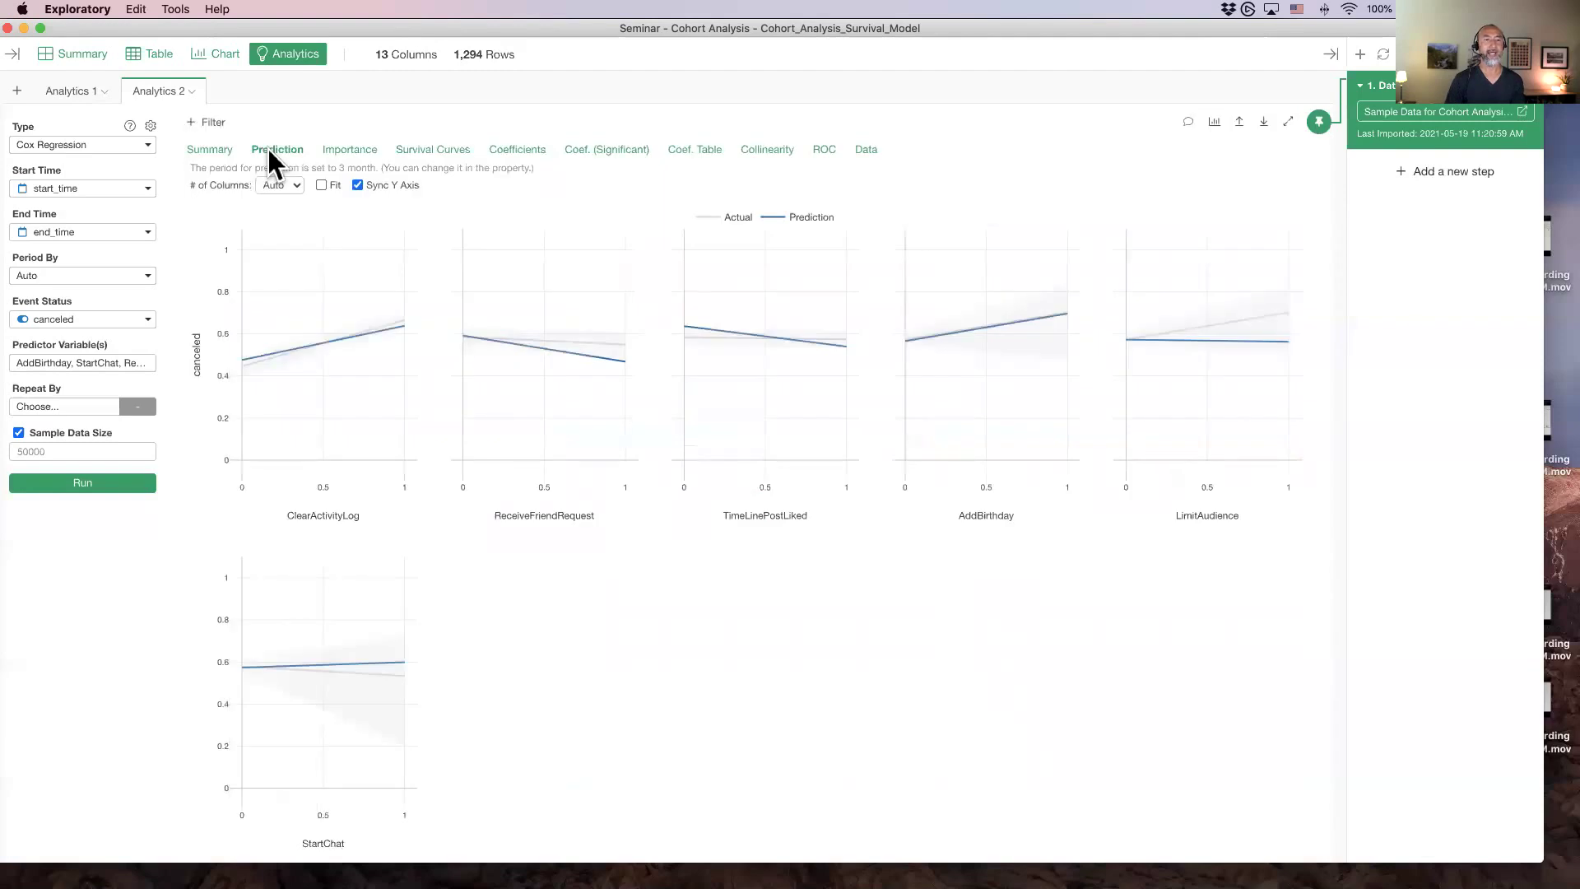
pyautogui.click(281, 186)
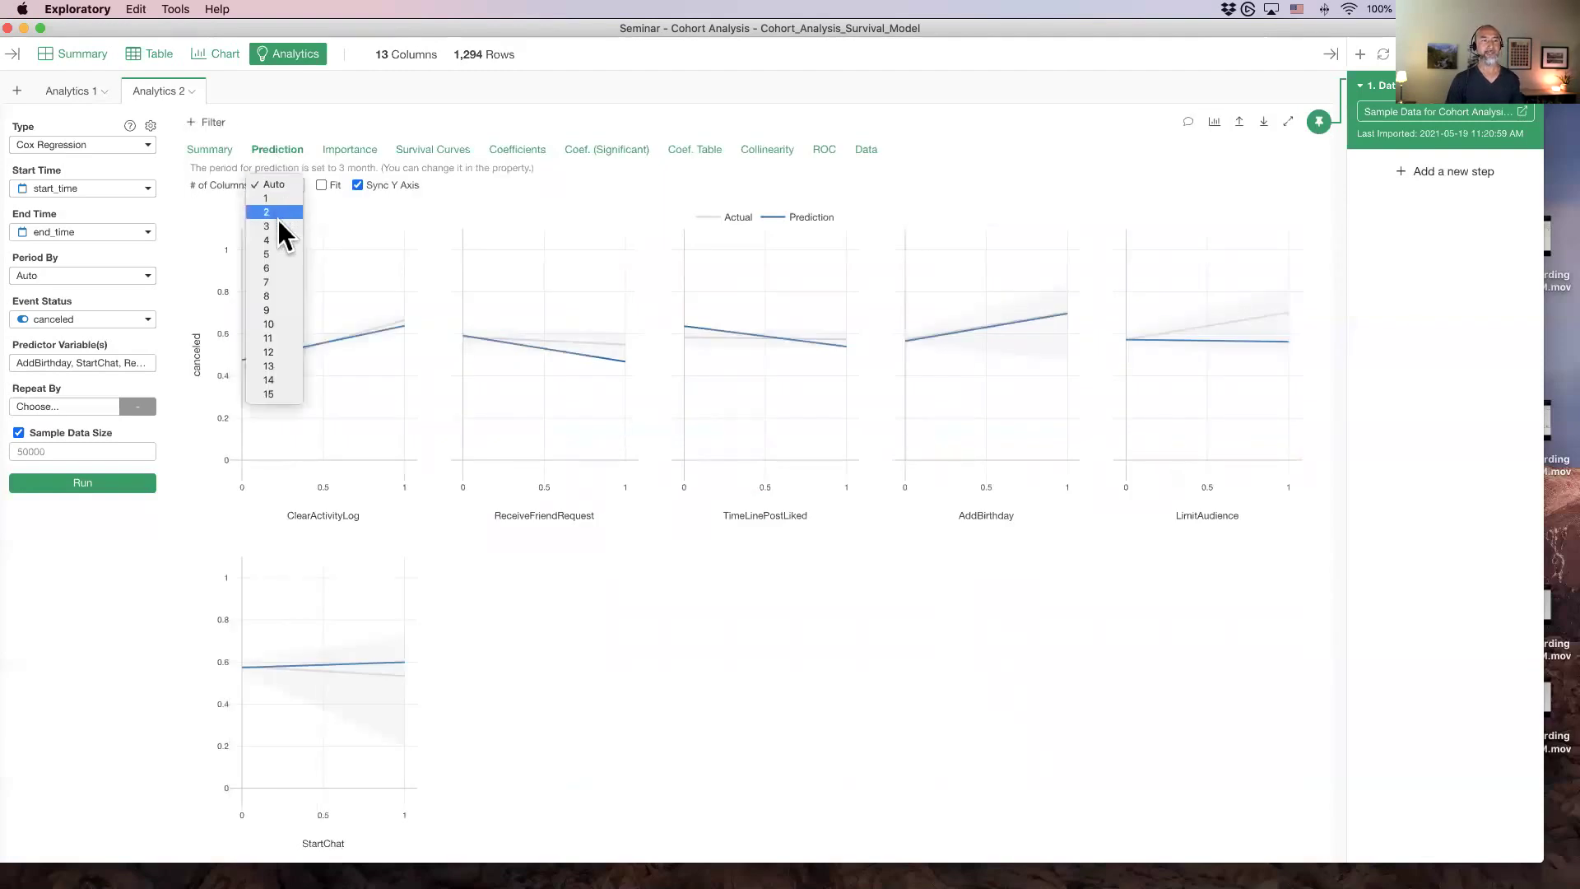
pyautogui.click(279, 227)
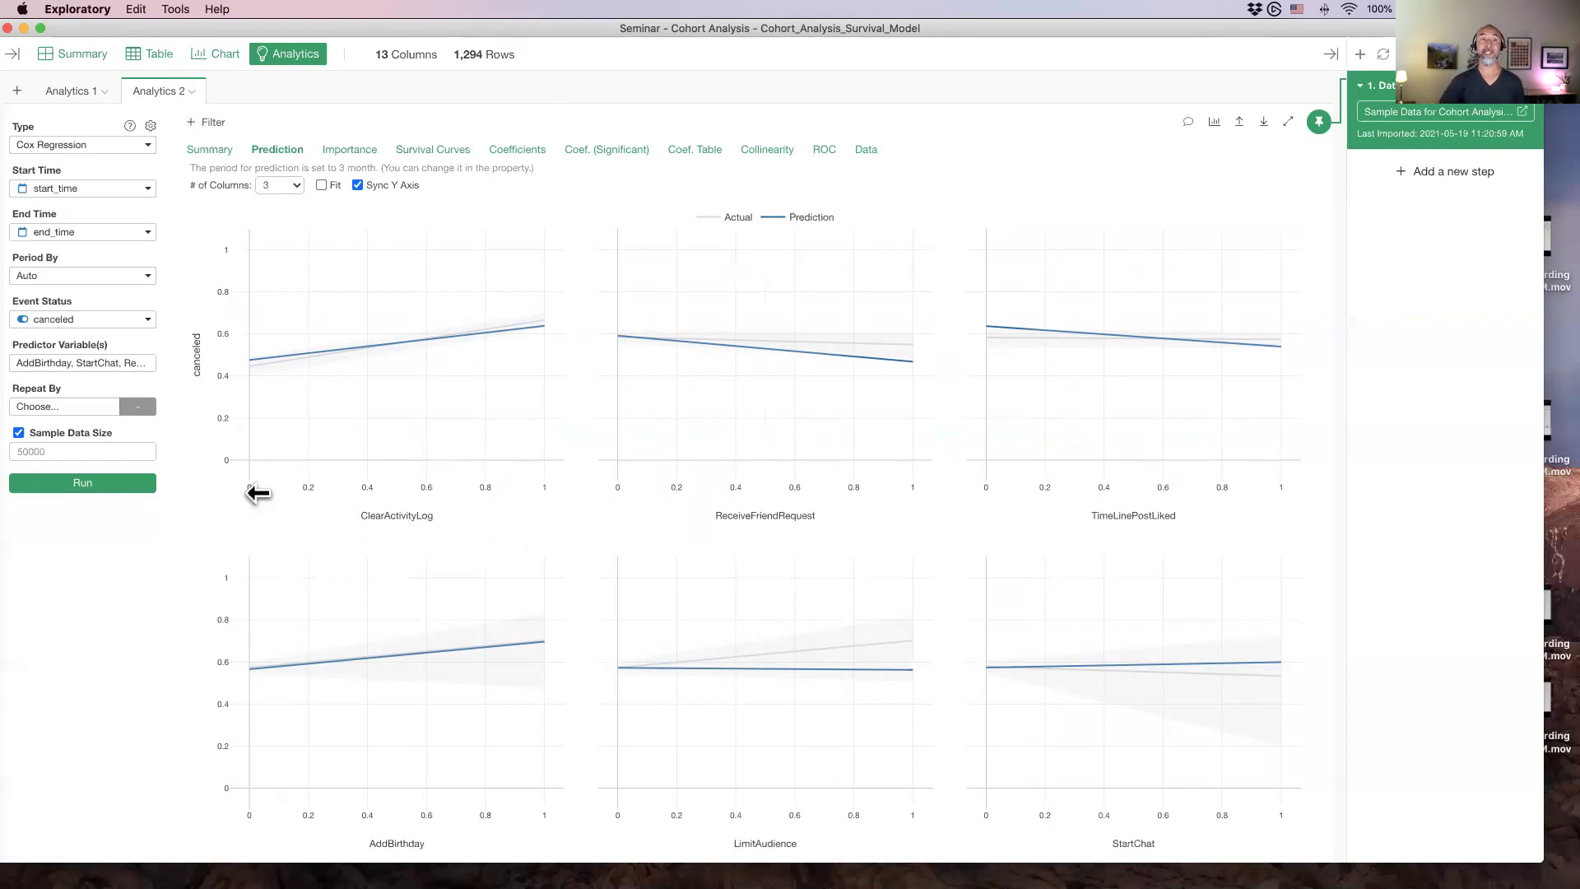
pyautogui.moveTo(250, 356)
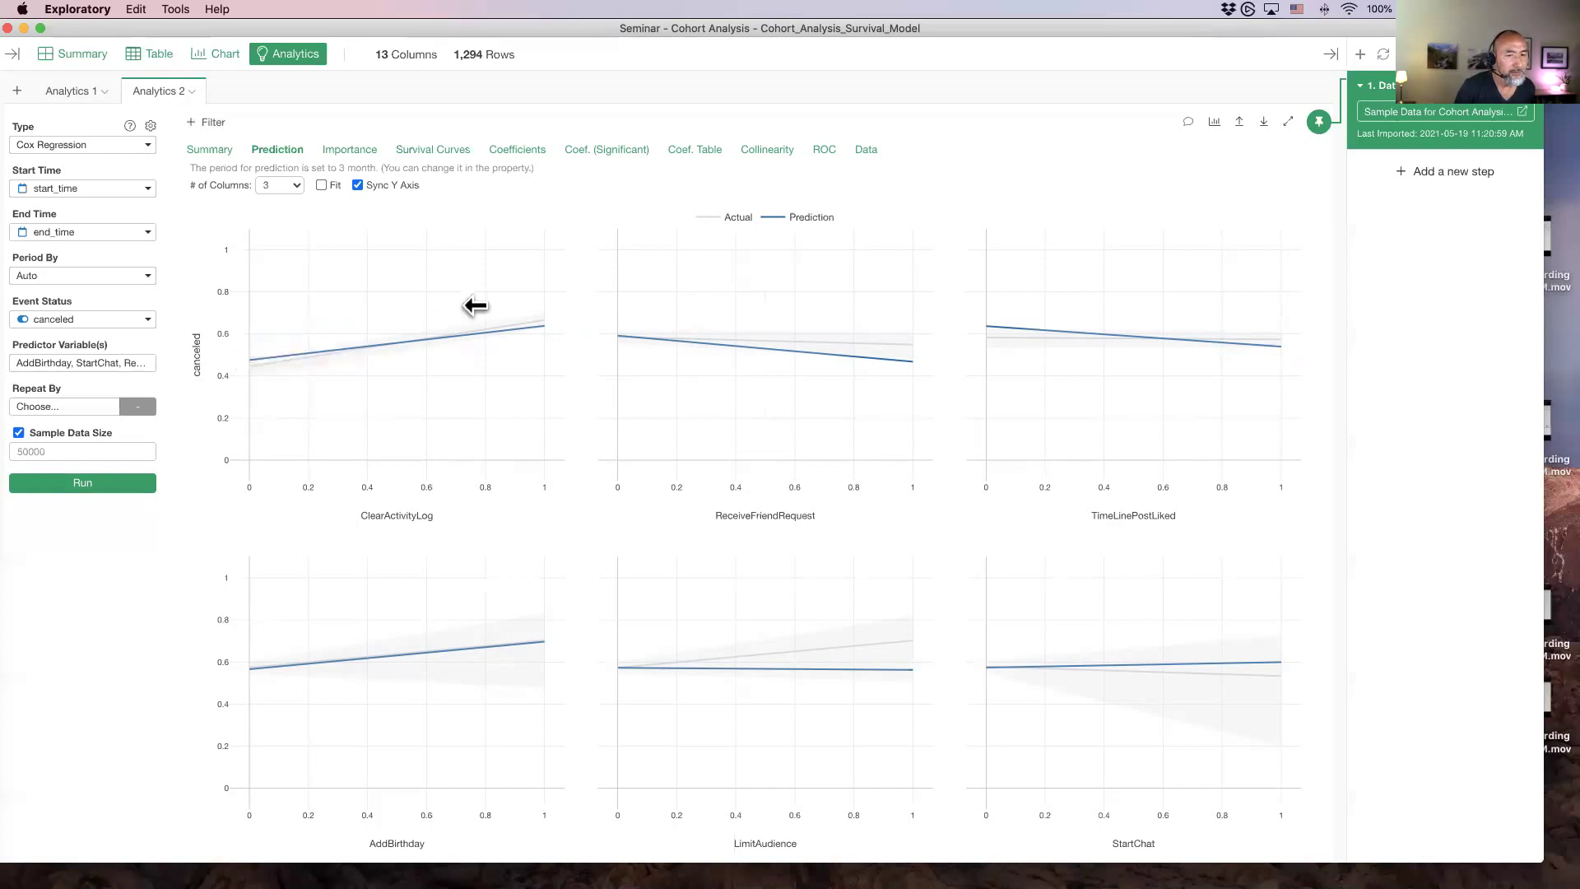
pyautogui.moveTo(540, 327)
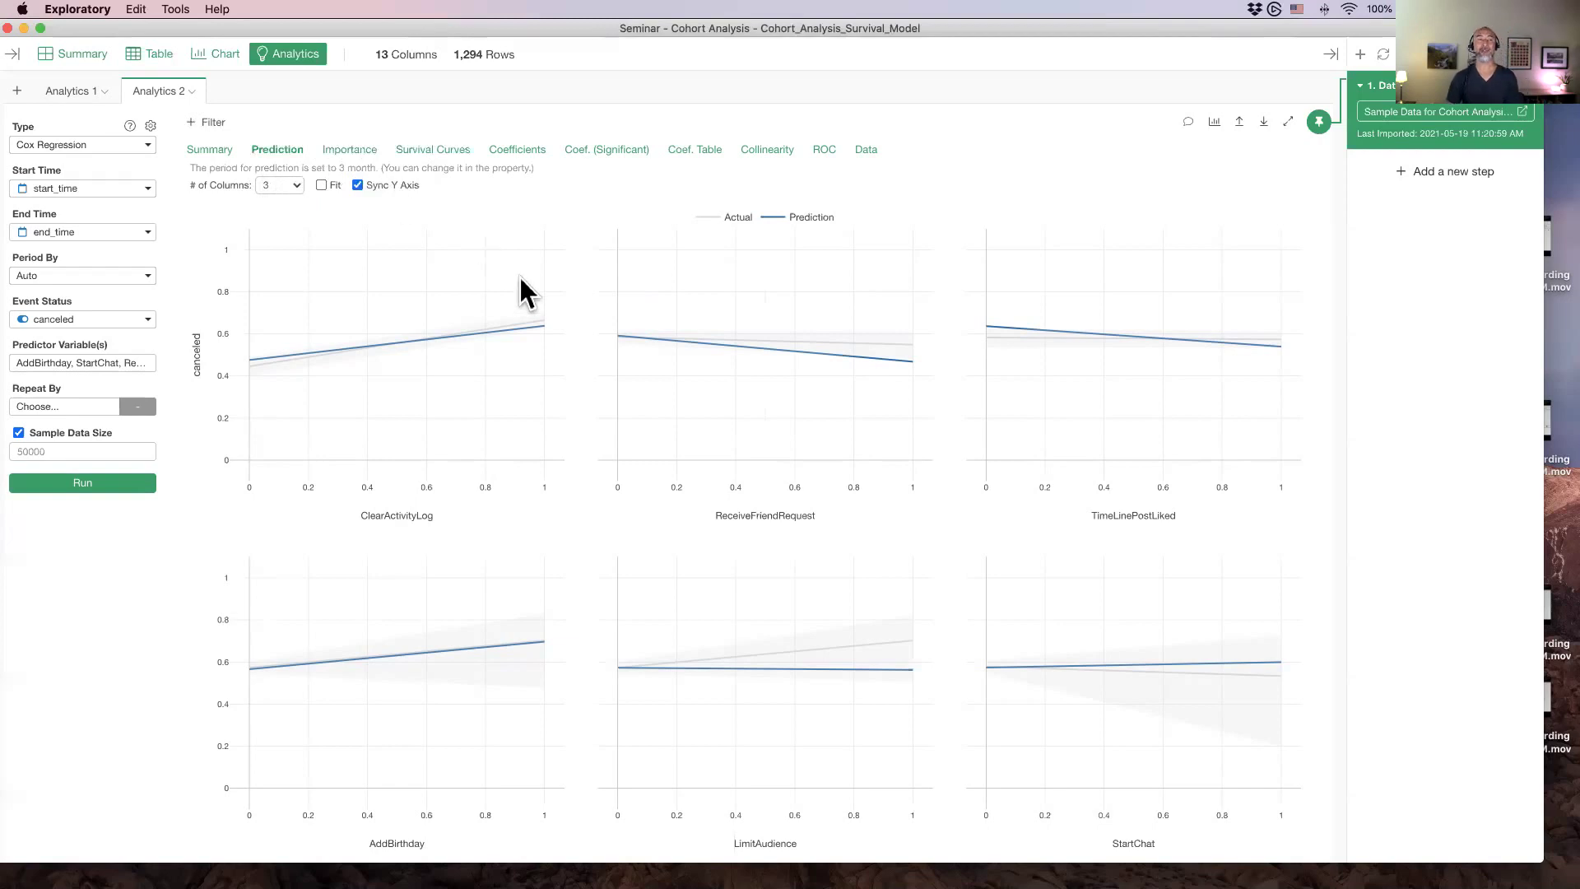
# Inspect ClearActivityLog's survival rate at time 3 in the Cox regression's survival curves and return to the prediction charts
pyautogui.click(446, 152)
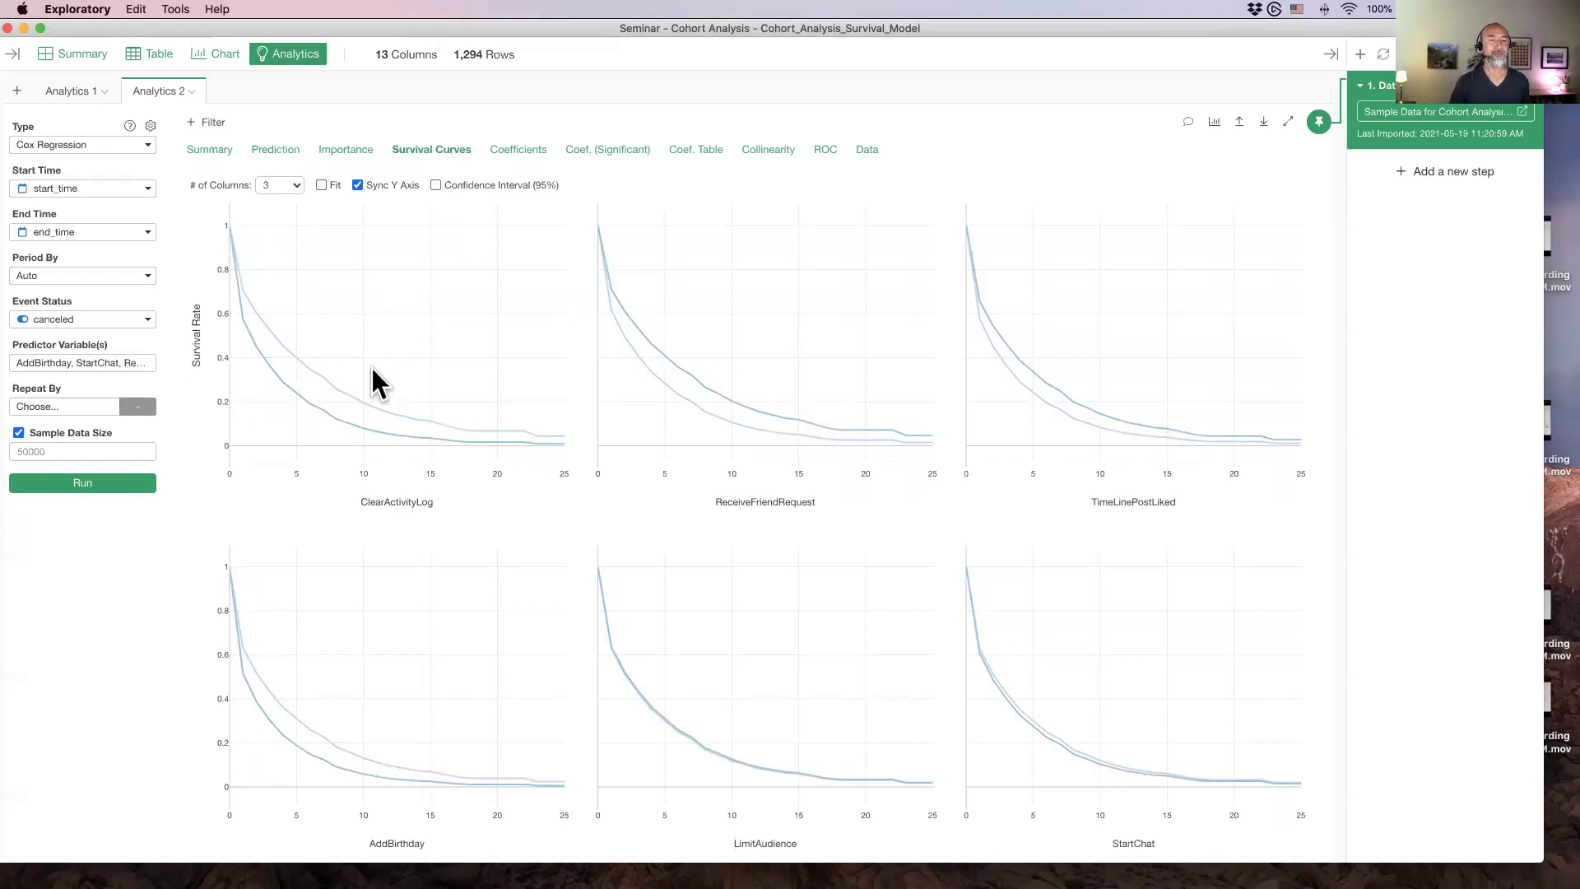
pyautogui.moveTo(278, 344)
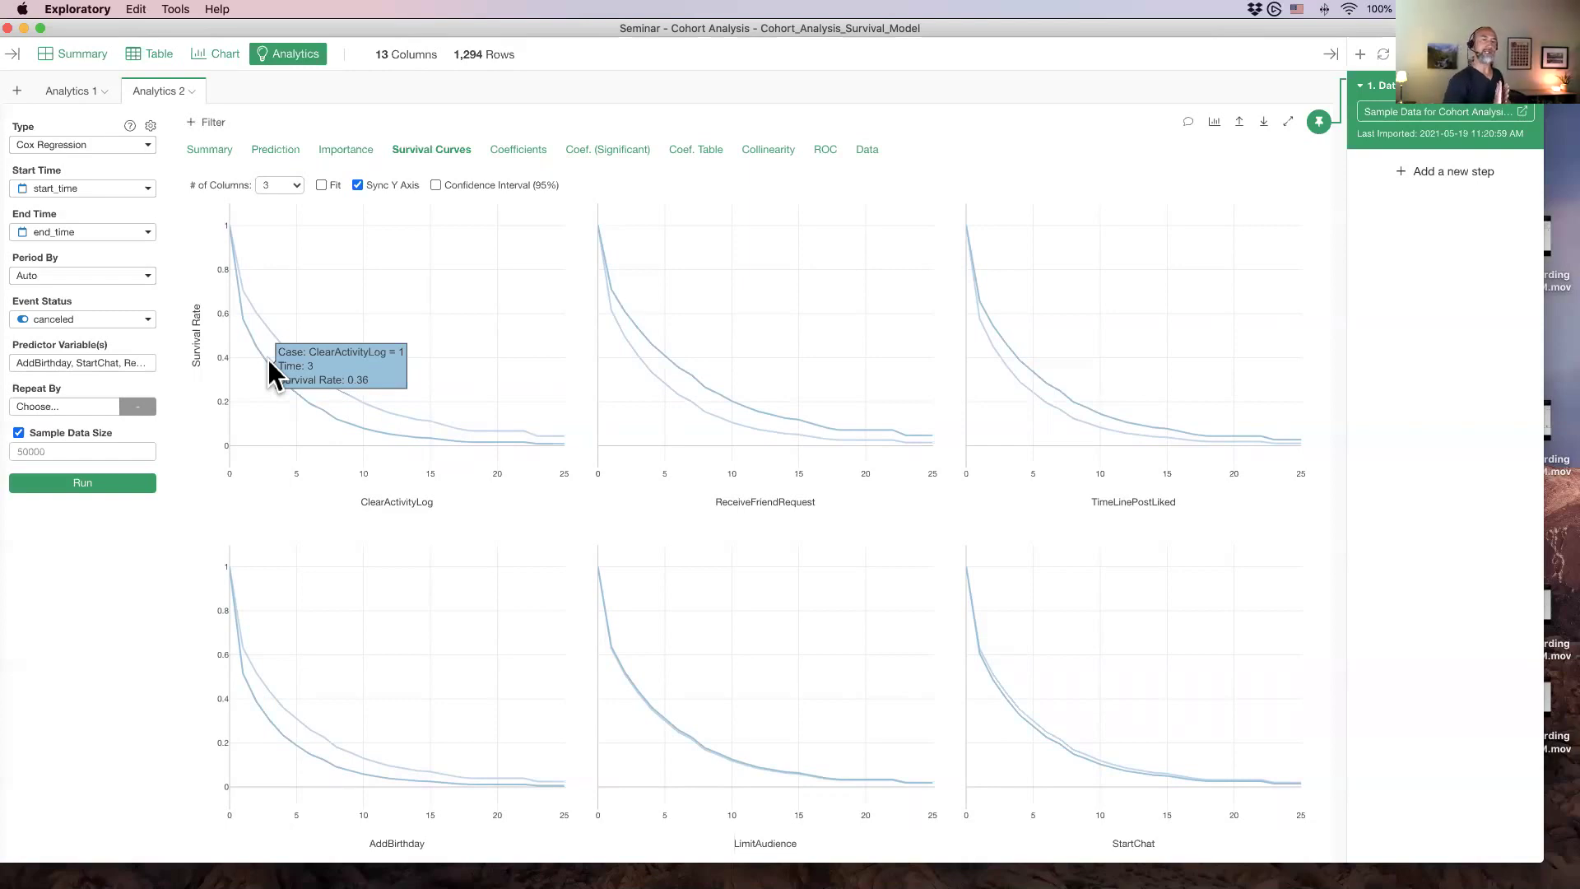
pyautogui.click(265, 151)
# Present the Keynote slides on the default median prediction period and the cancel versus survival rate comparison, and return to Exploratory
pyautogui.press('super+Tab')
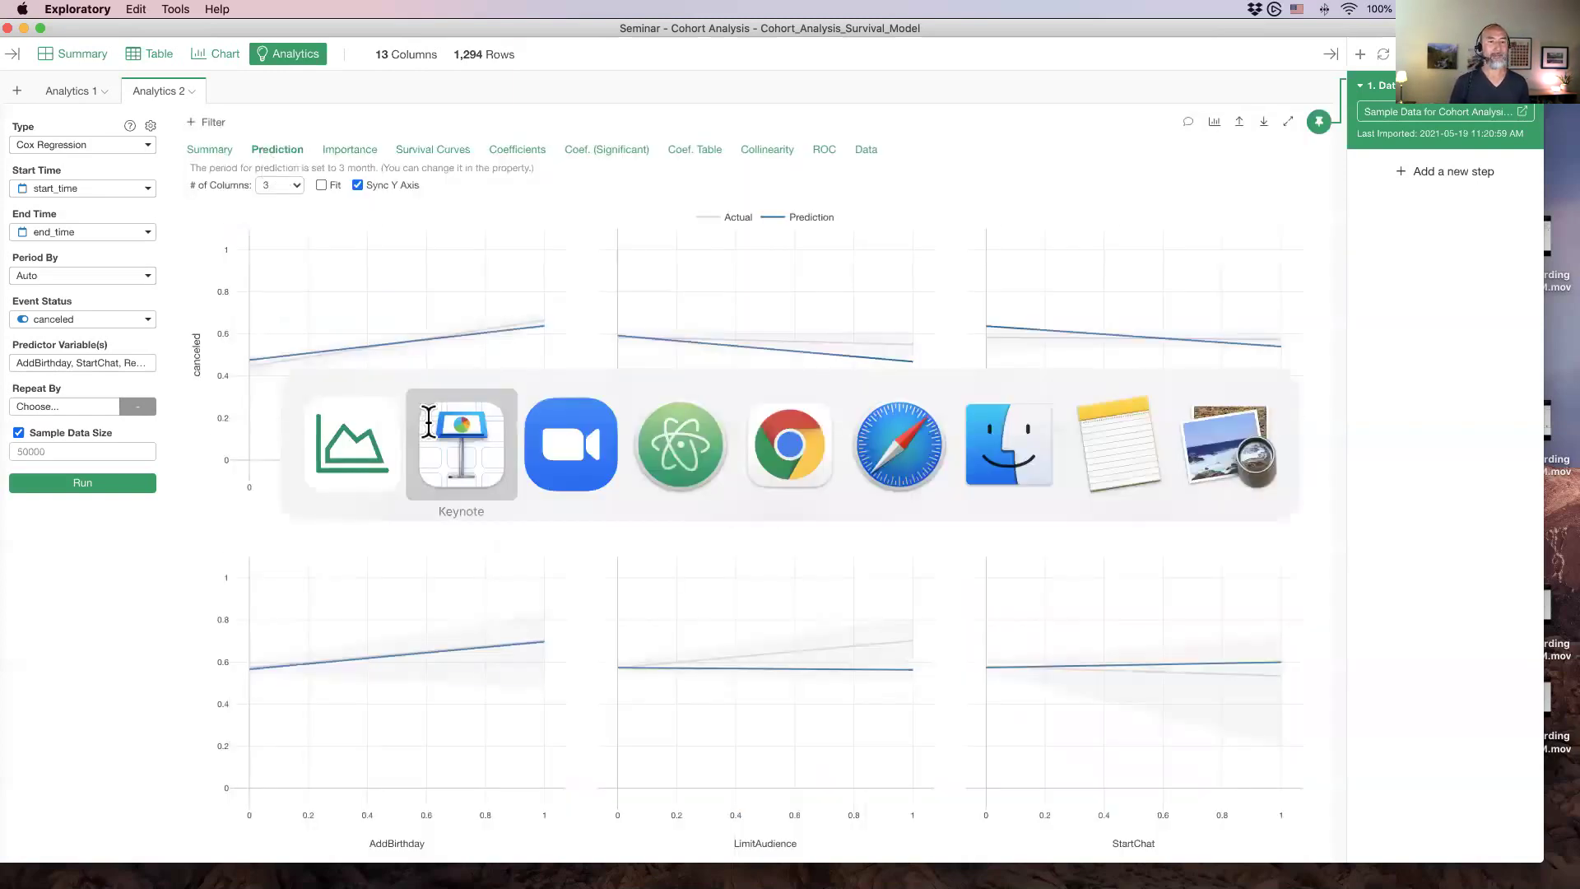
pyautogui.scroll(-15, 108, 523)
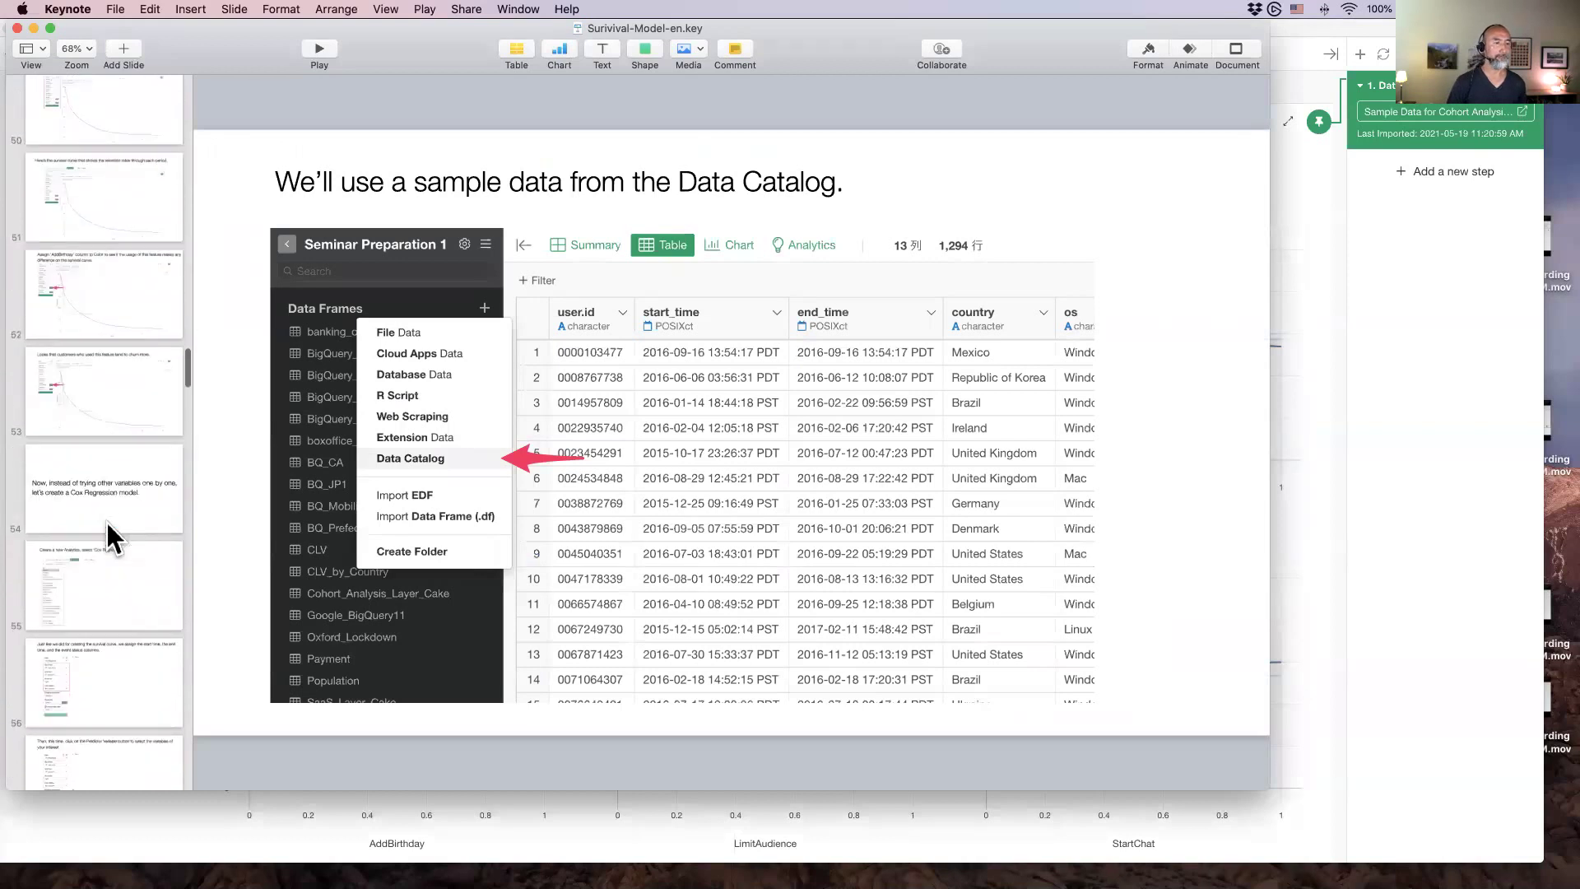
pyautogui.scroll(-5, 111, 536)
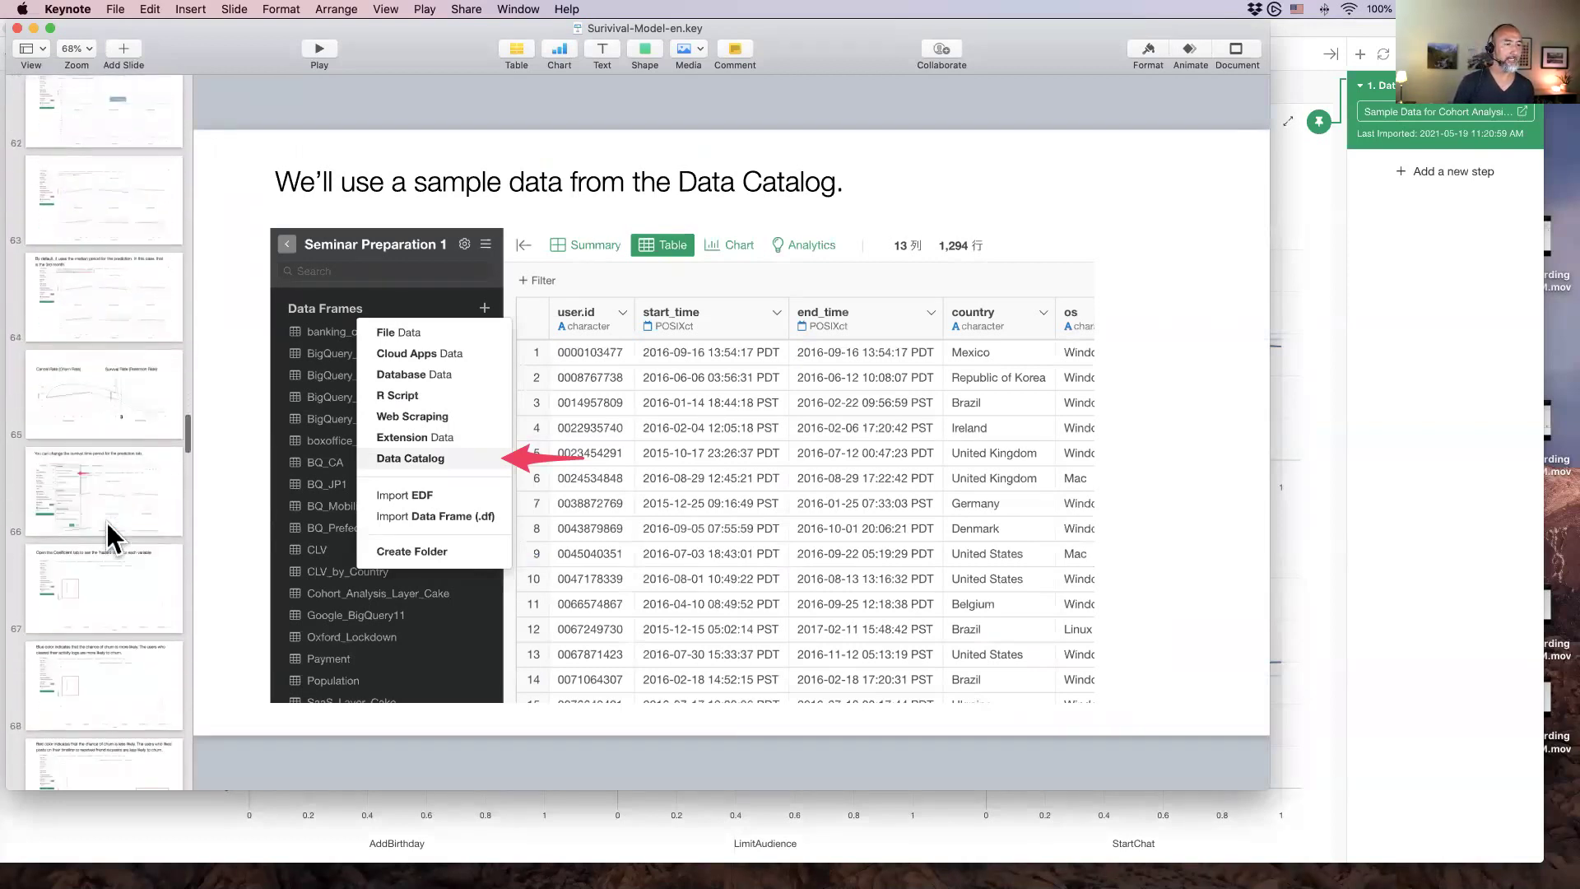
pyautogui.click(109, 428)
pyautogui.click(111, 309)
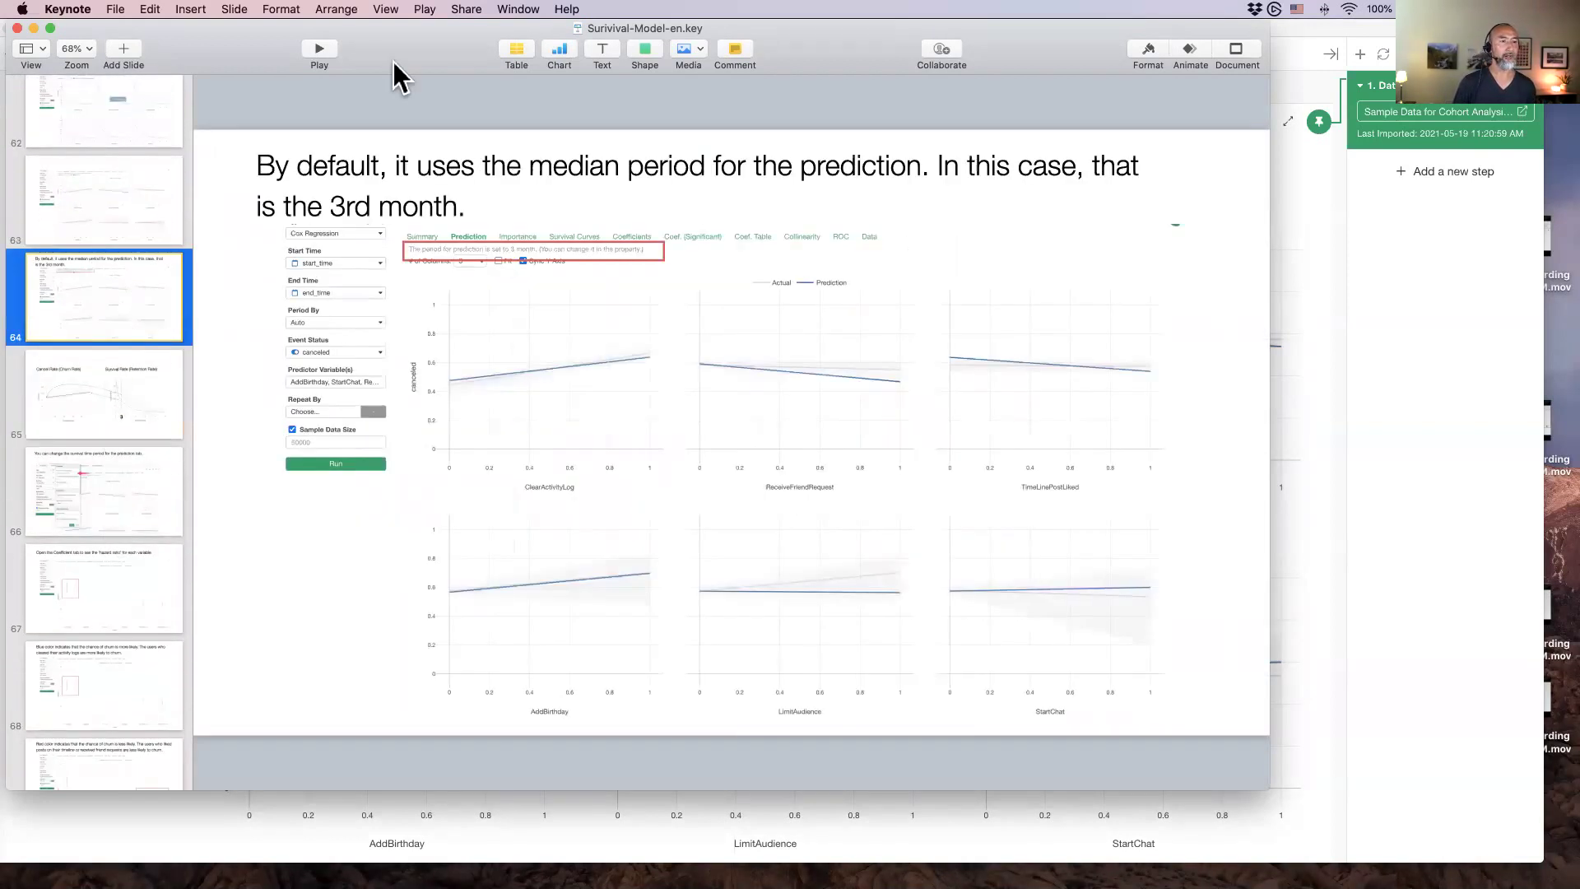
pyautogui.click(322, 50)
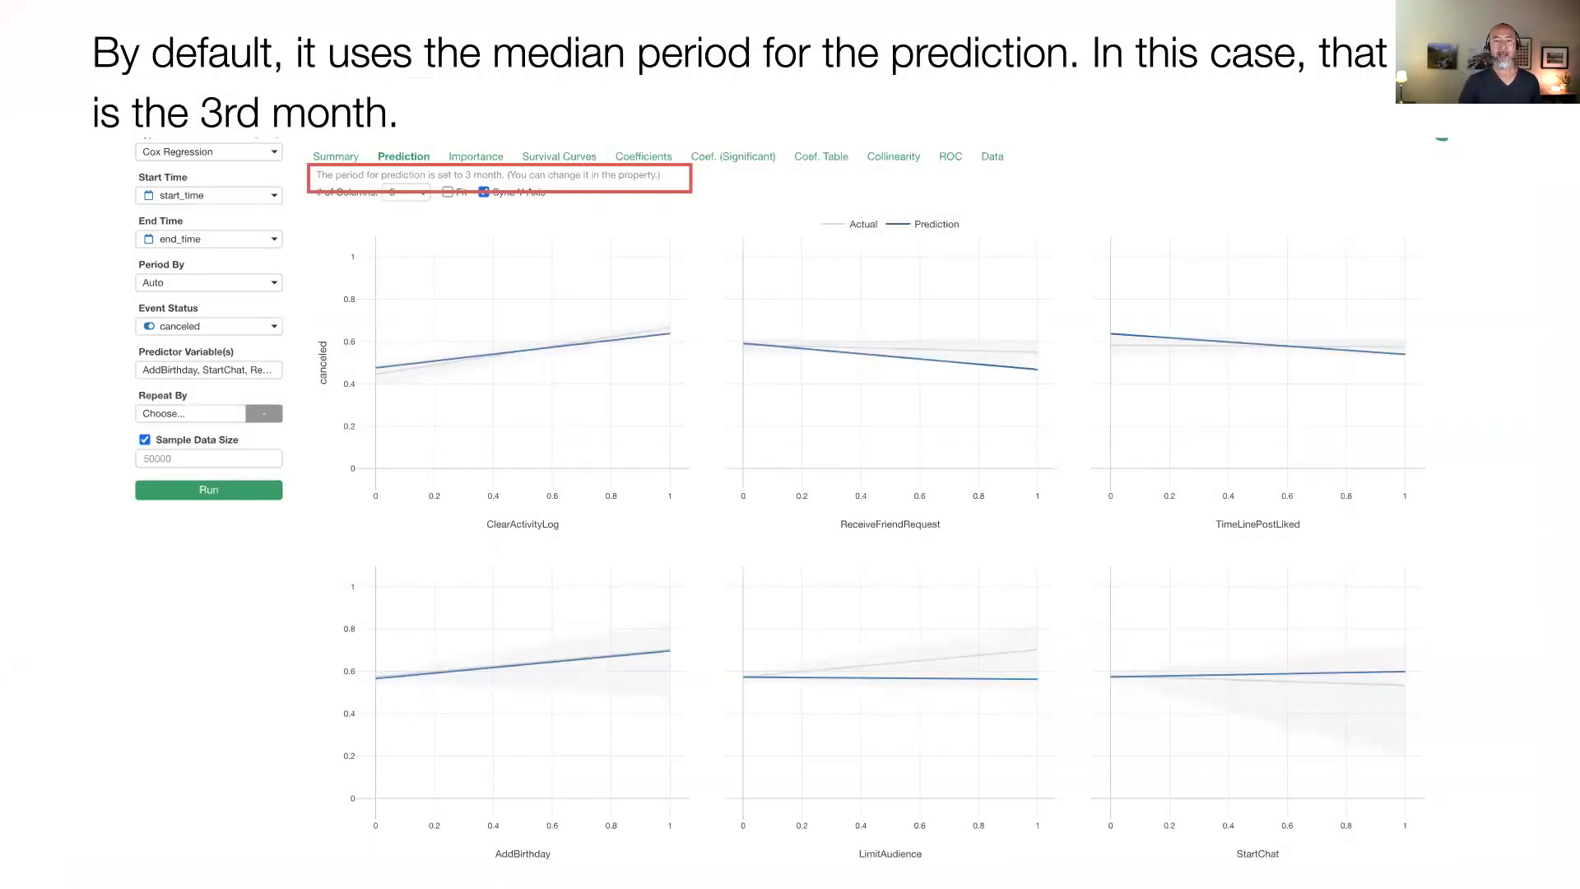
pyautogui.press('Right')
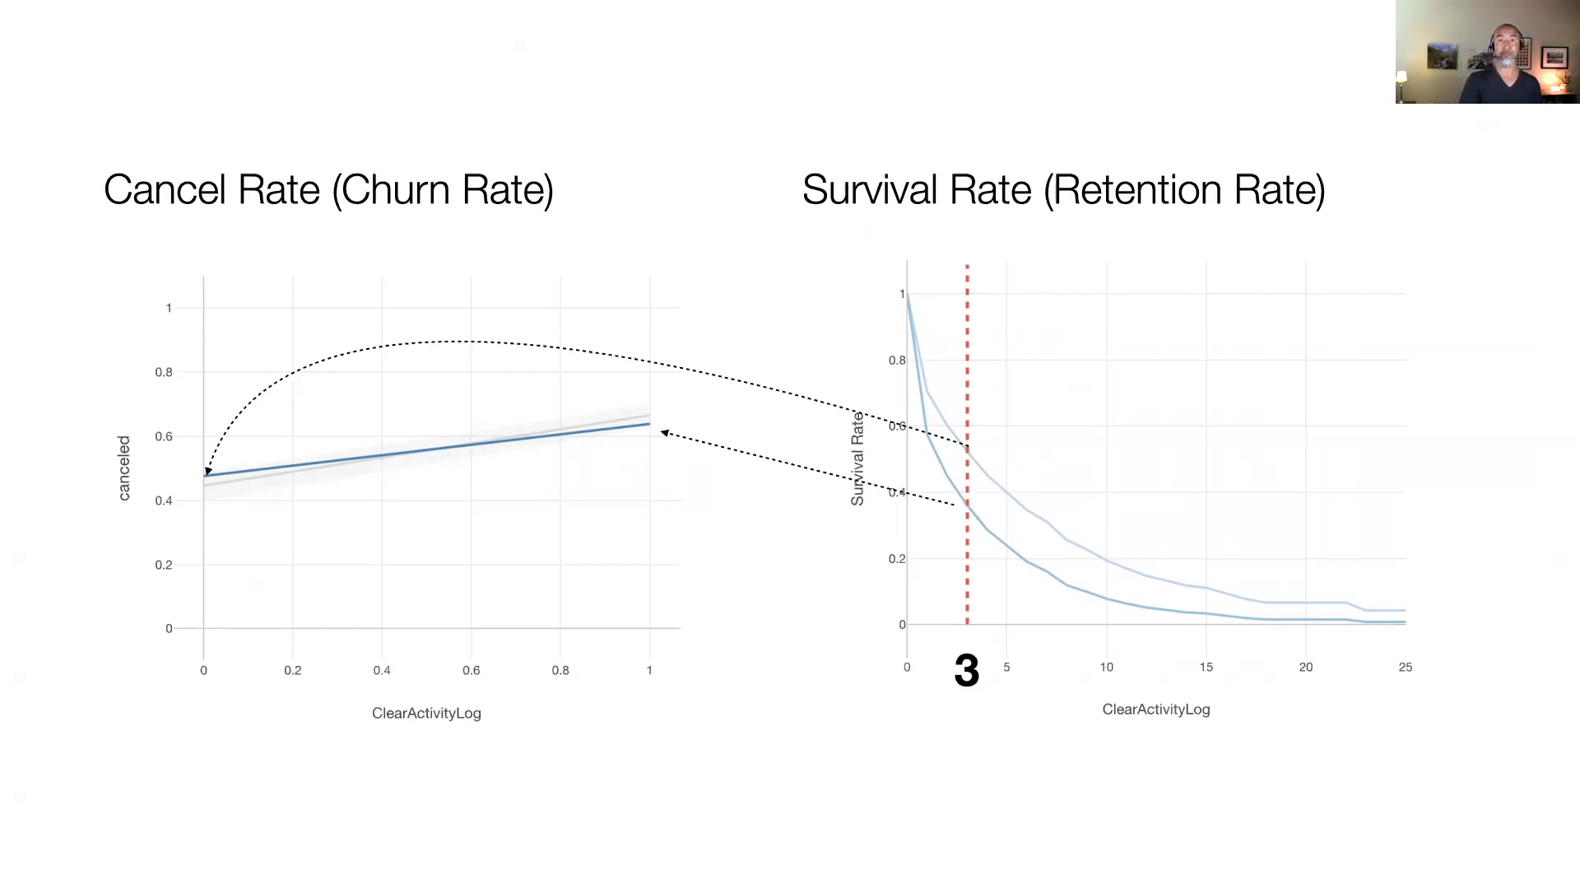
pyautogui.press('Escape')
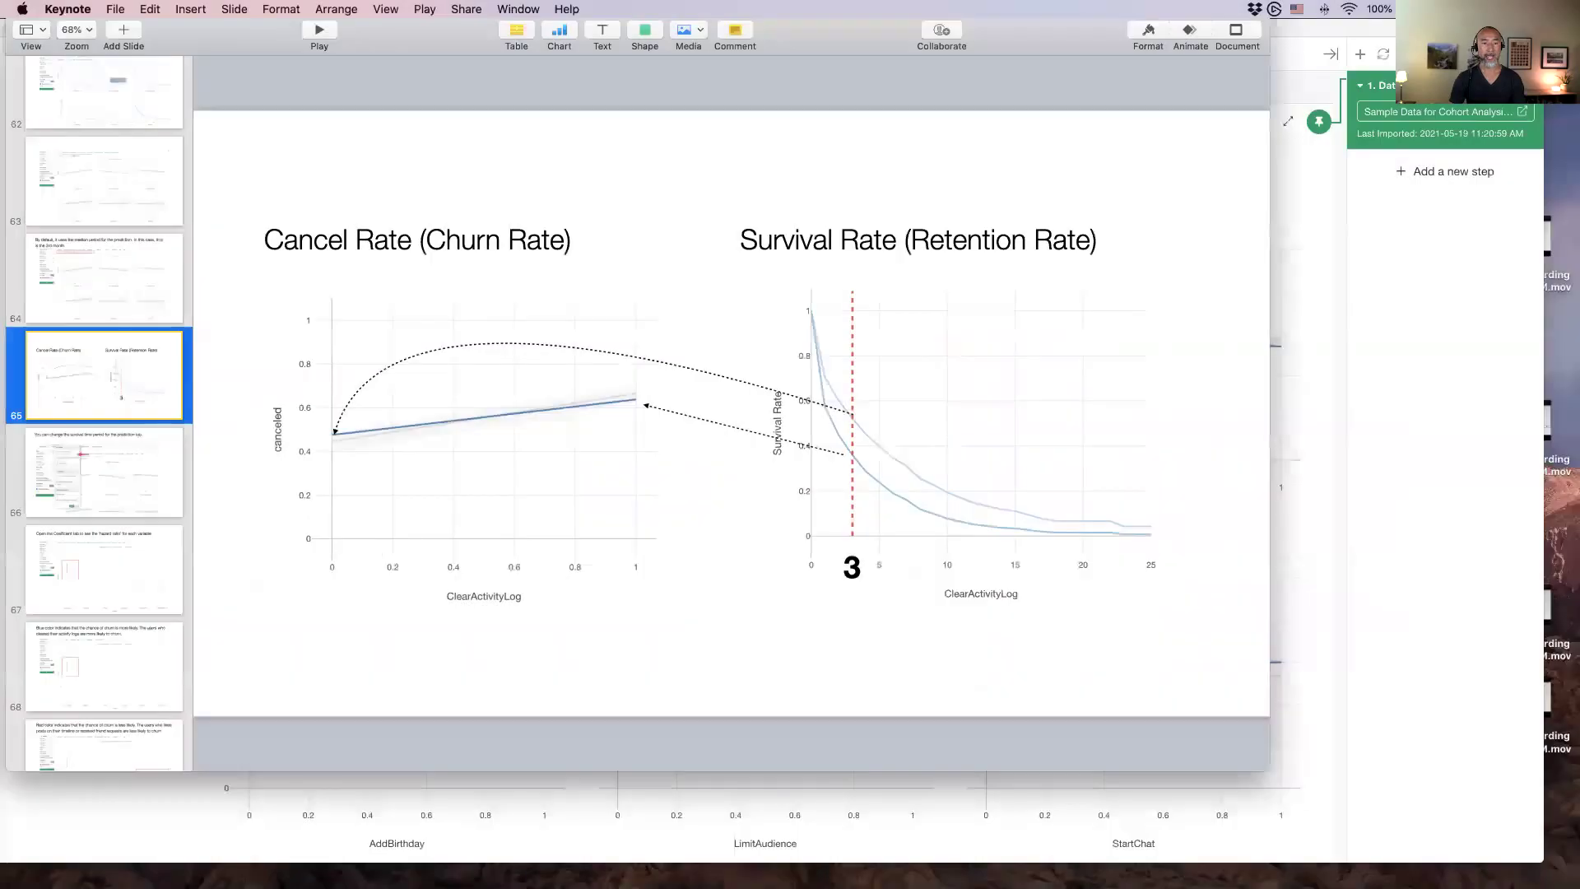
pyautogui.press('super+Tab')
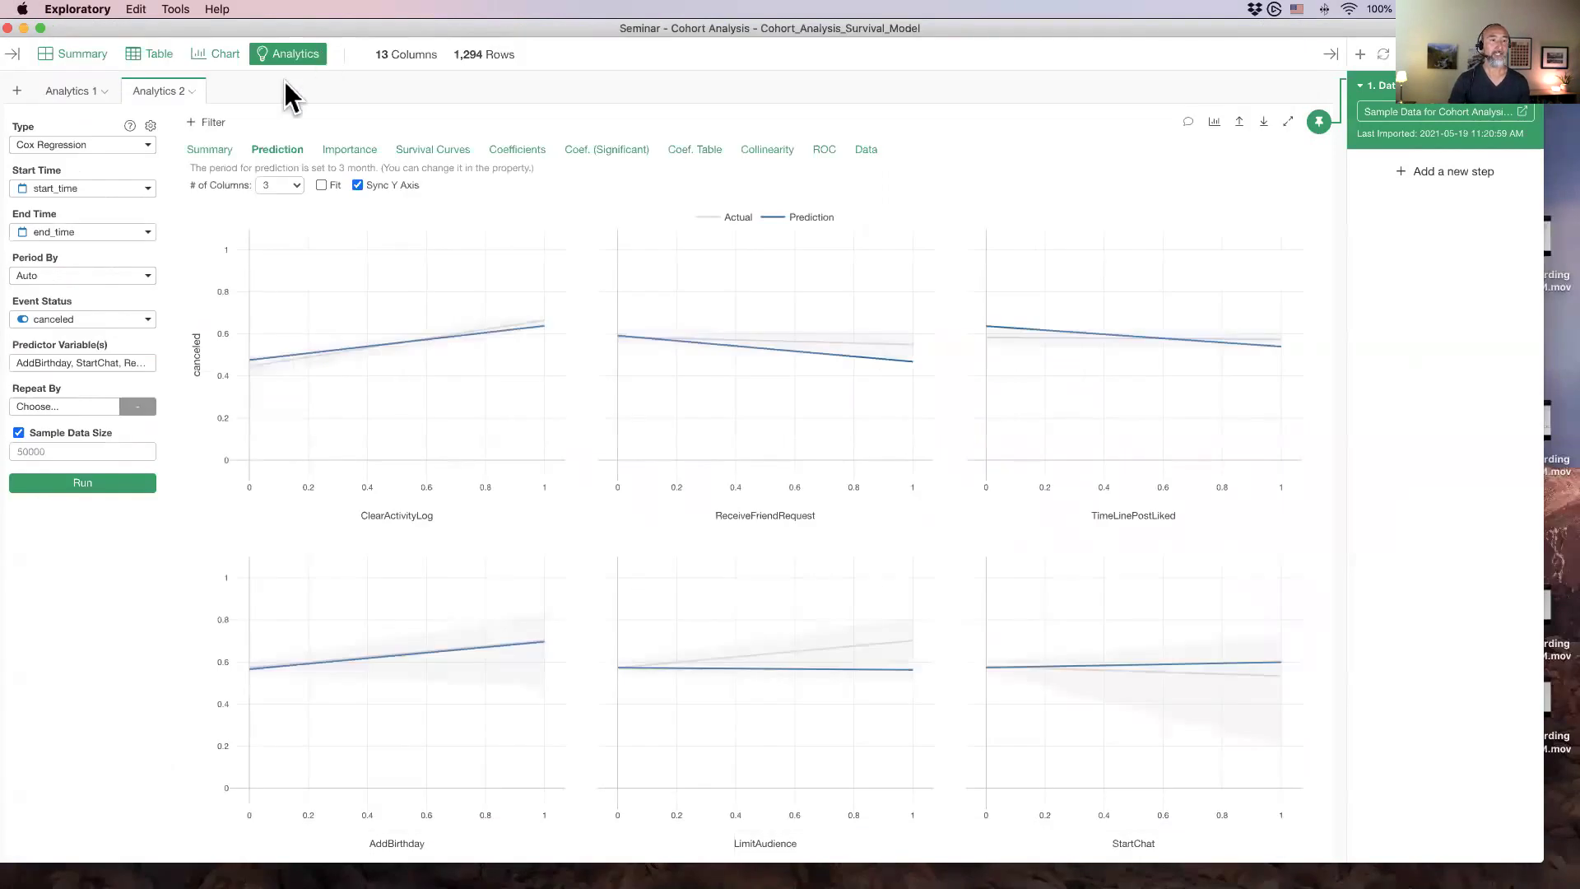
pyautogui.click(149, 126)
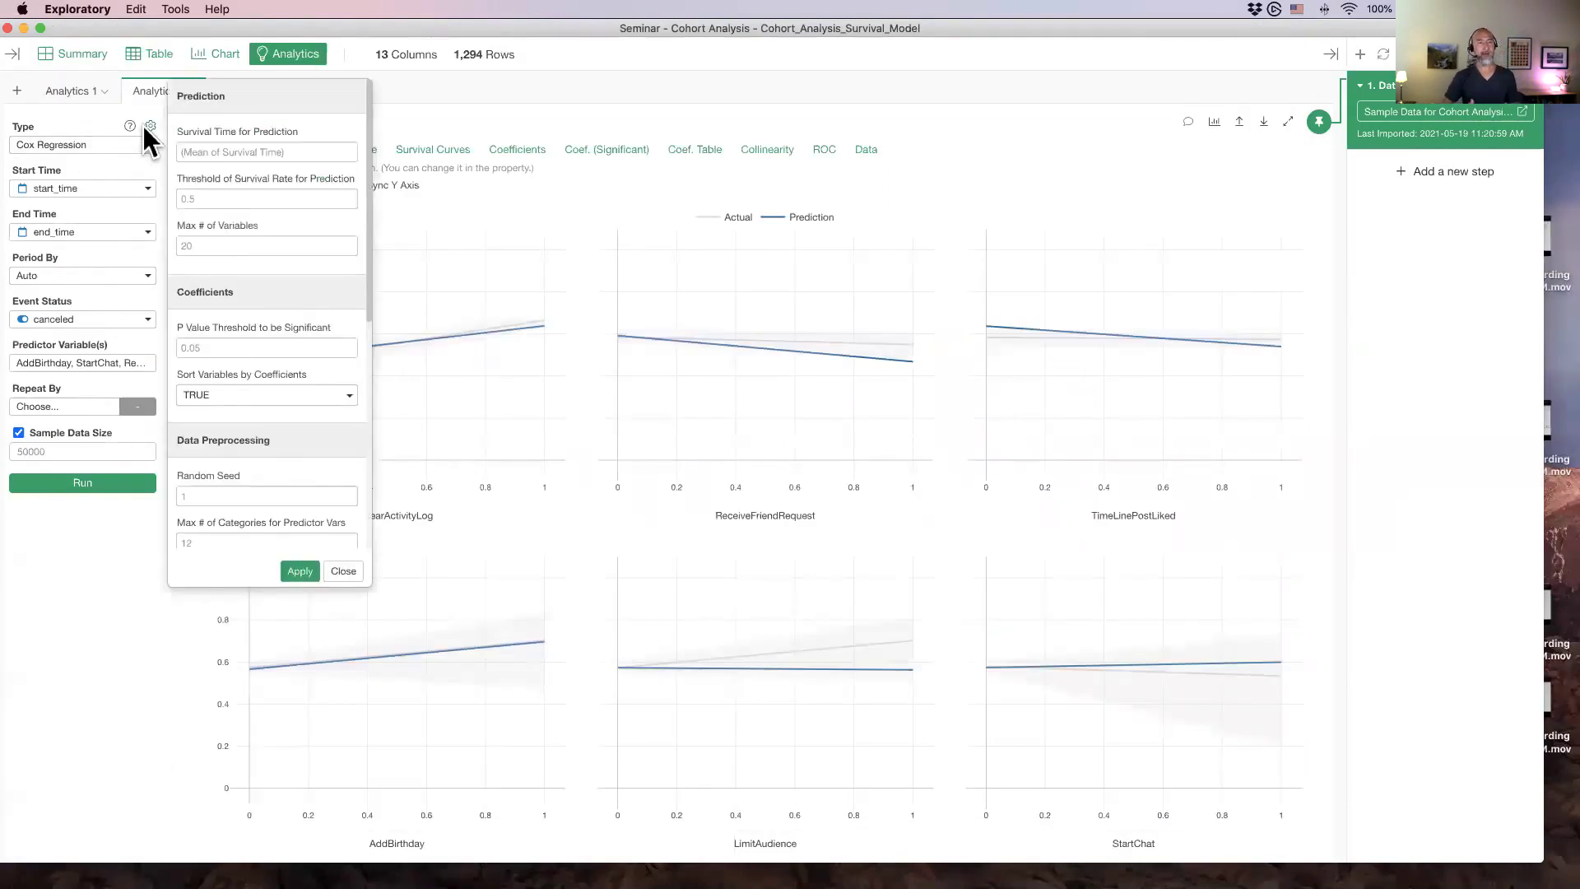
pyautogui.click(220, 152)
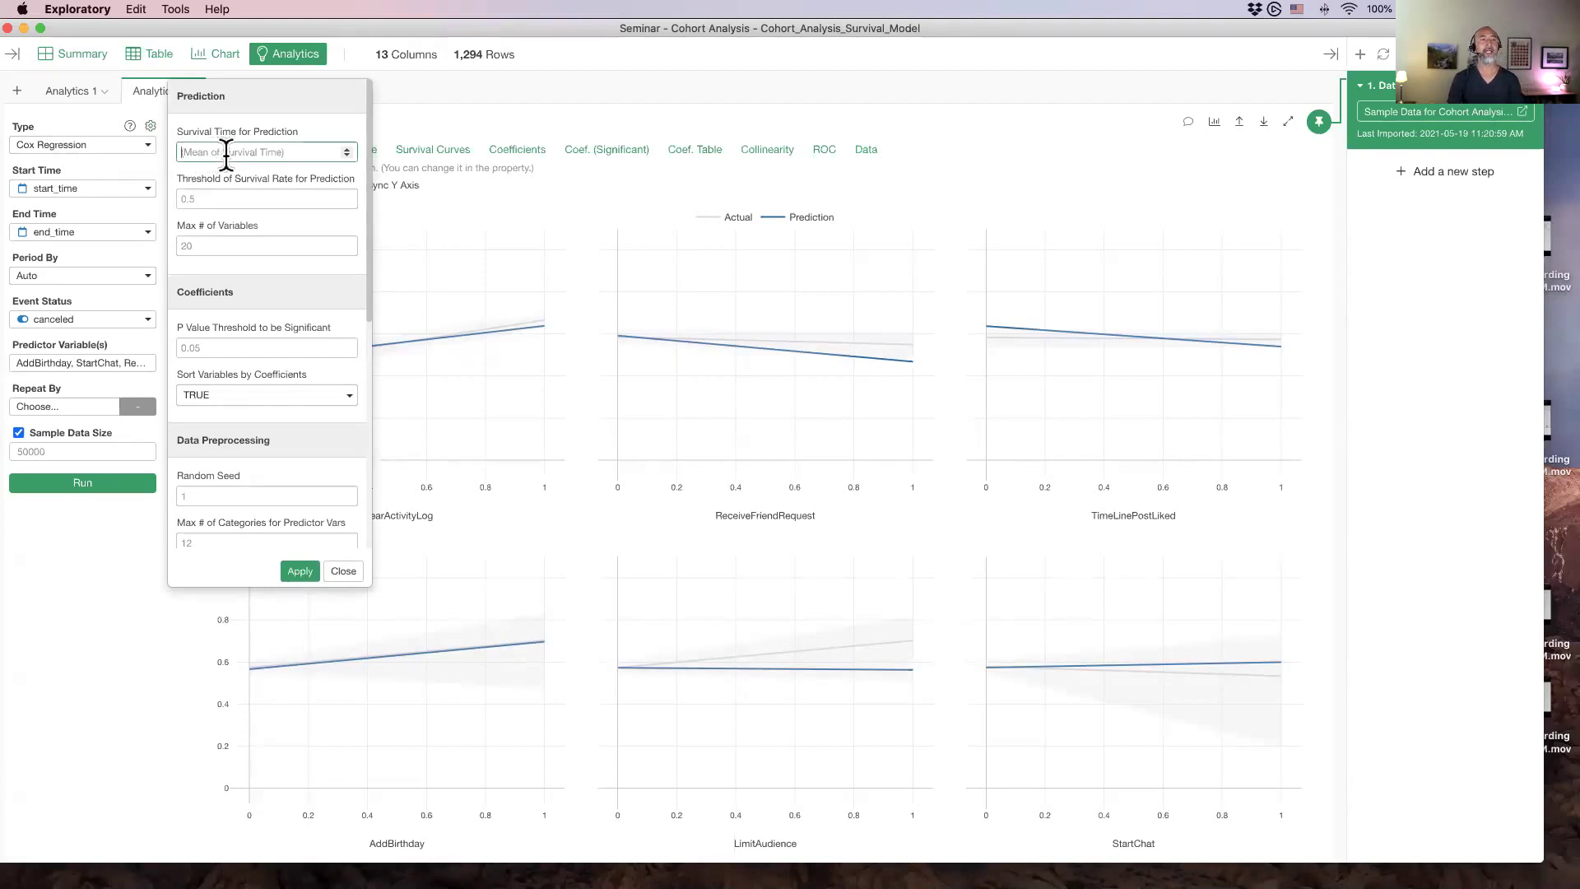
pyautogui.write('1')
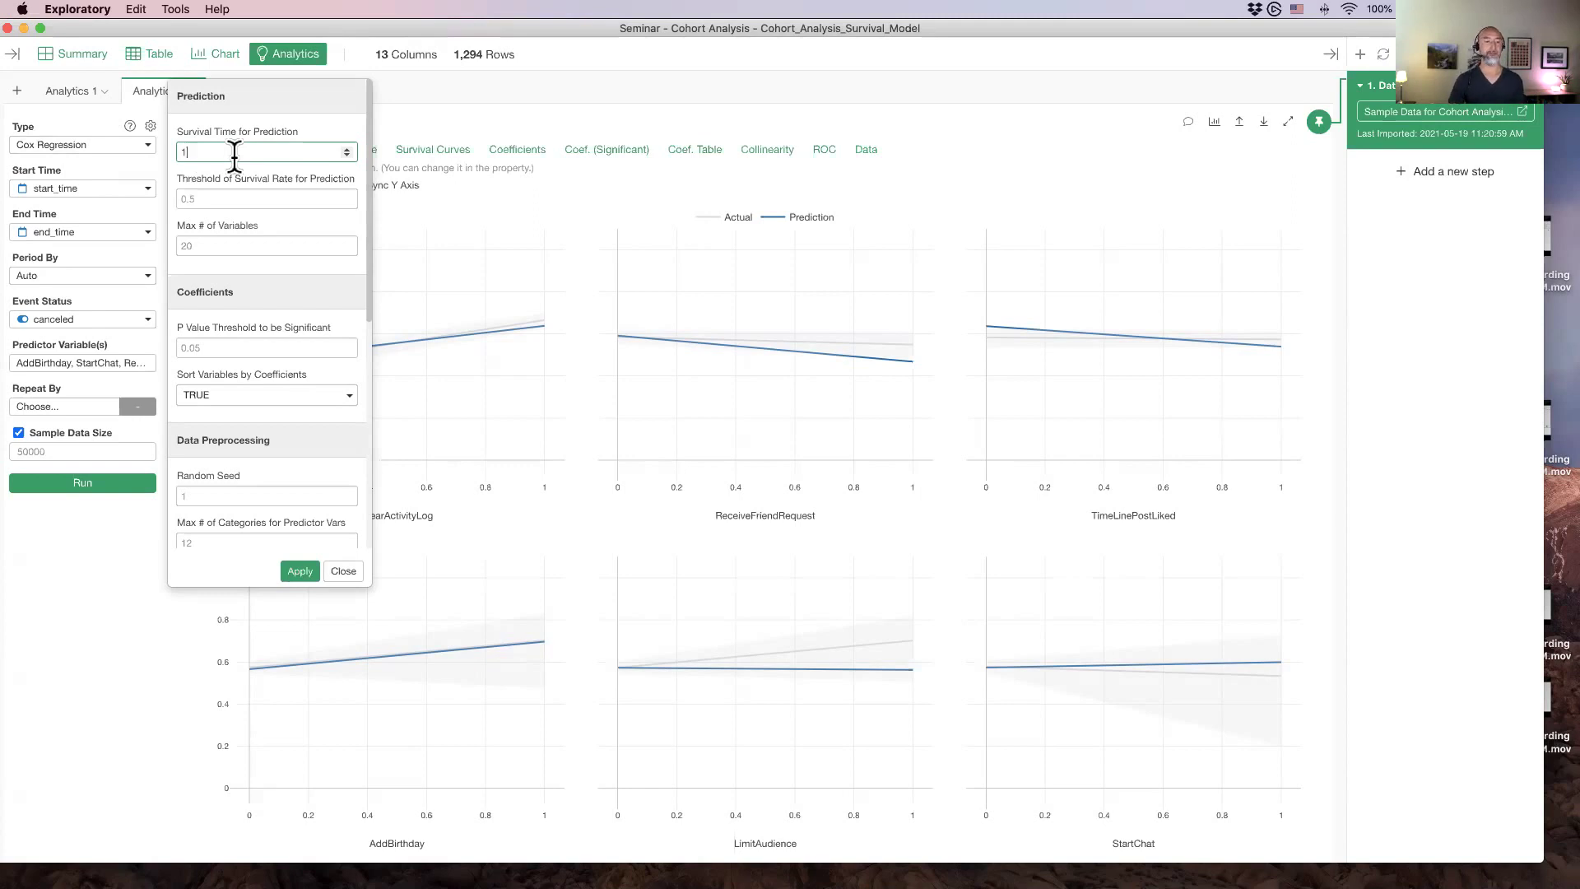
pyautogui.click(343, 573)
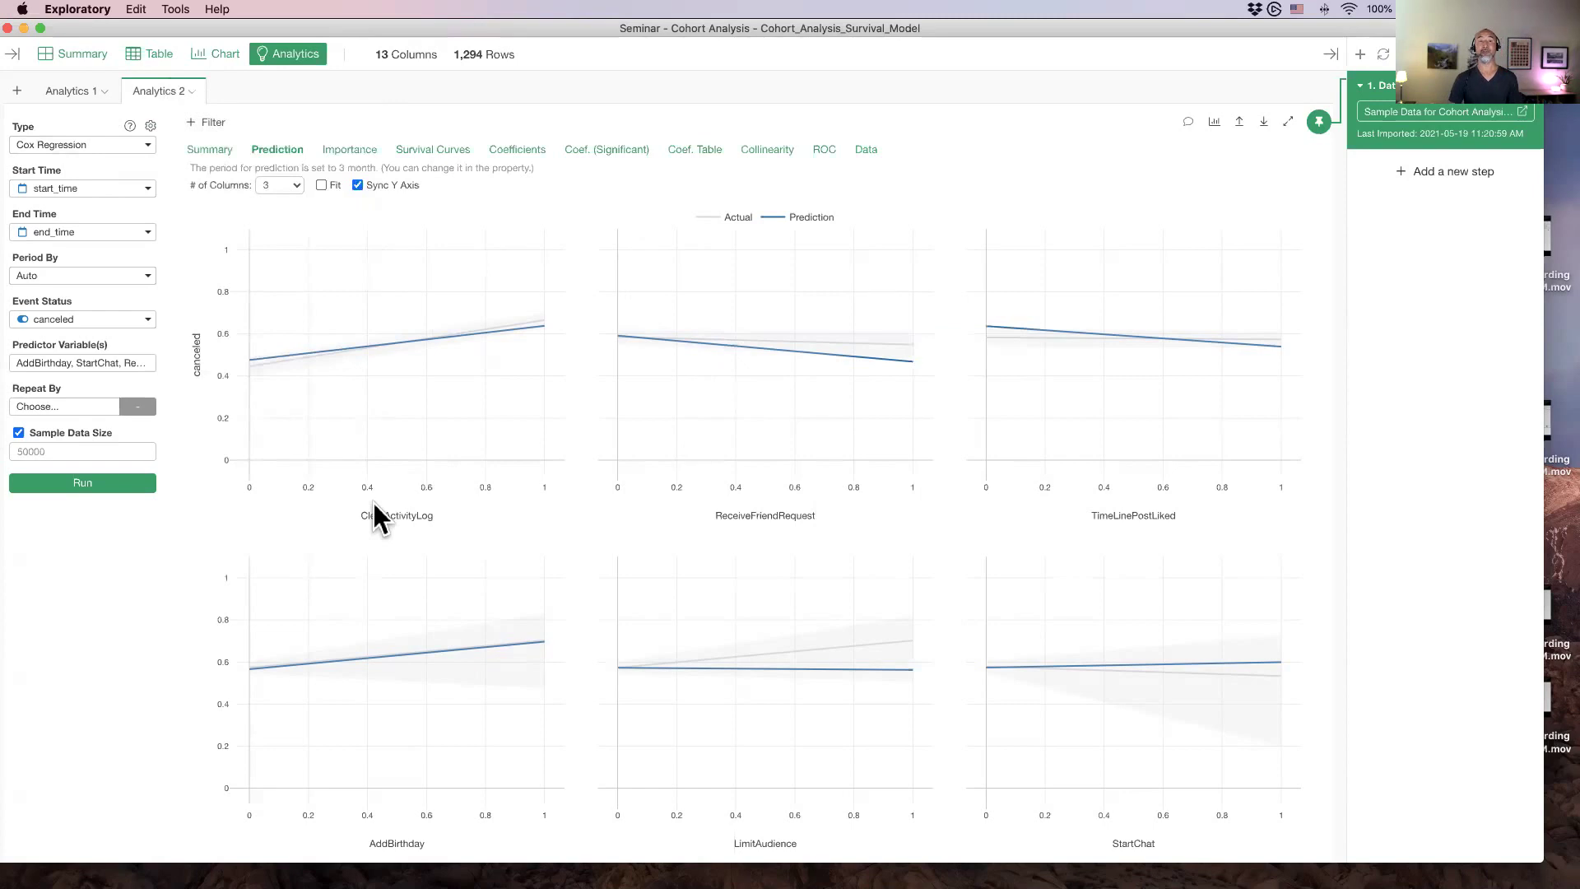
# Review the Cox regression's survival curves again and examine each variable's hazard ratio in the coefficients chart
pyautogui.click(442, 151)
pyautogui.moveTo(237, 286)
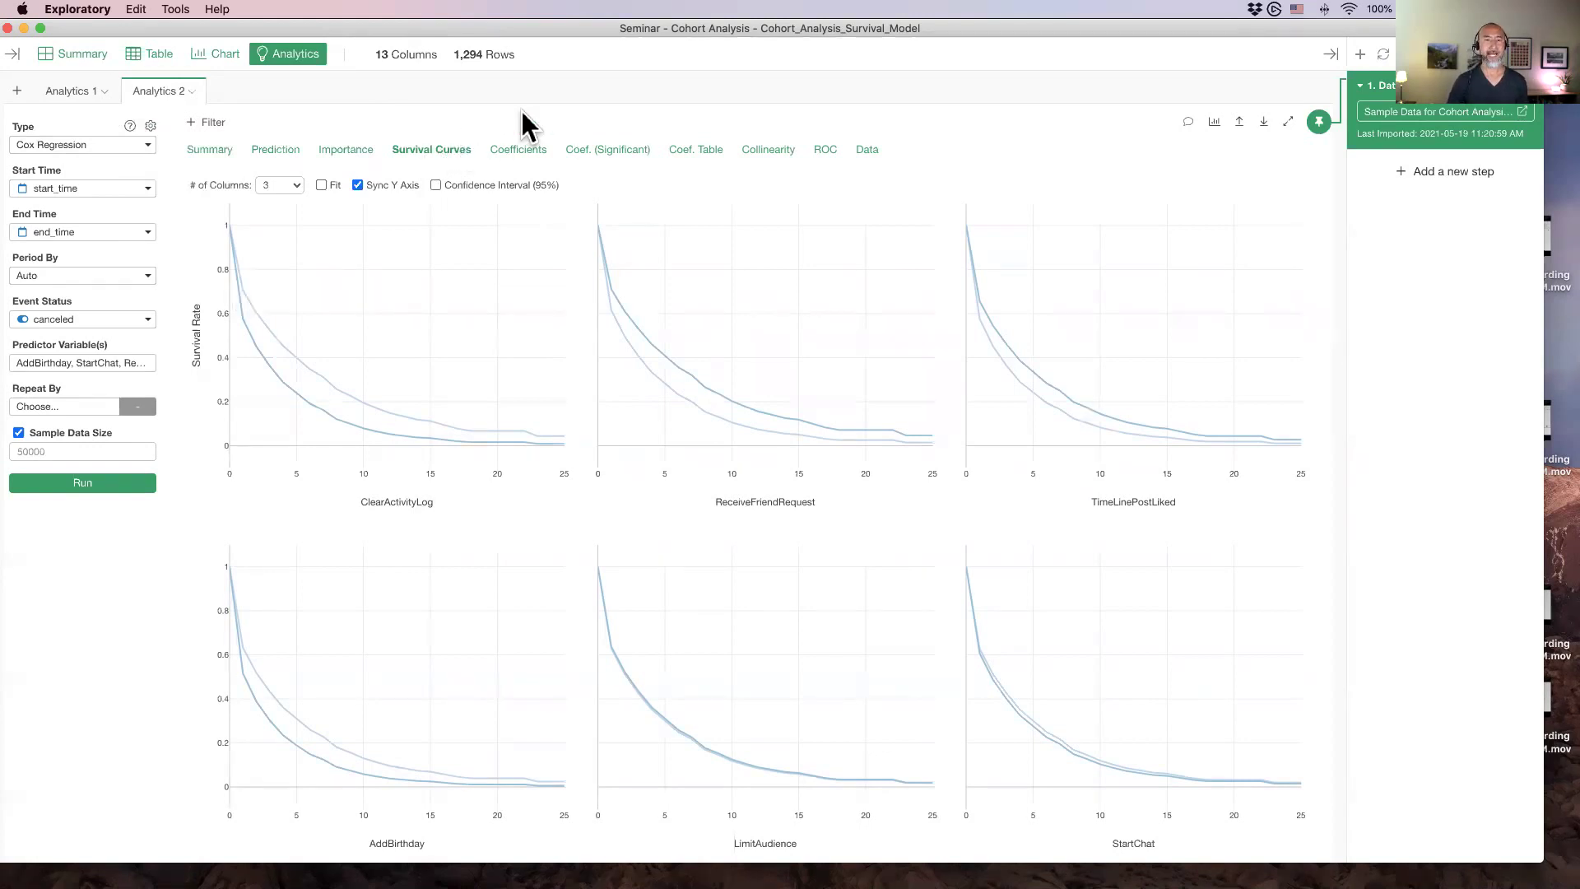
pyautogui.click(509, 151)
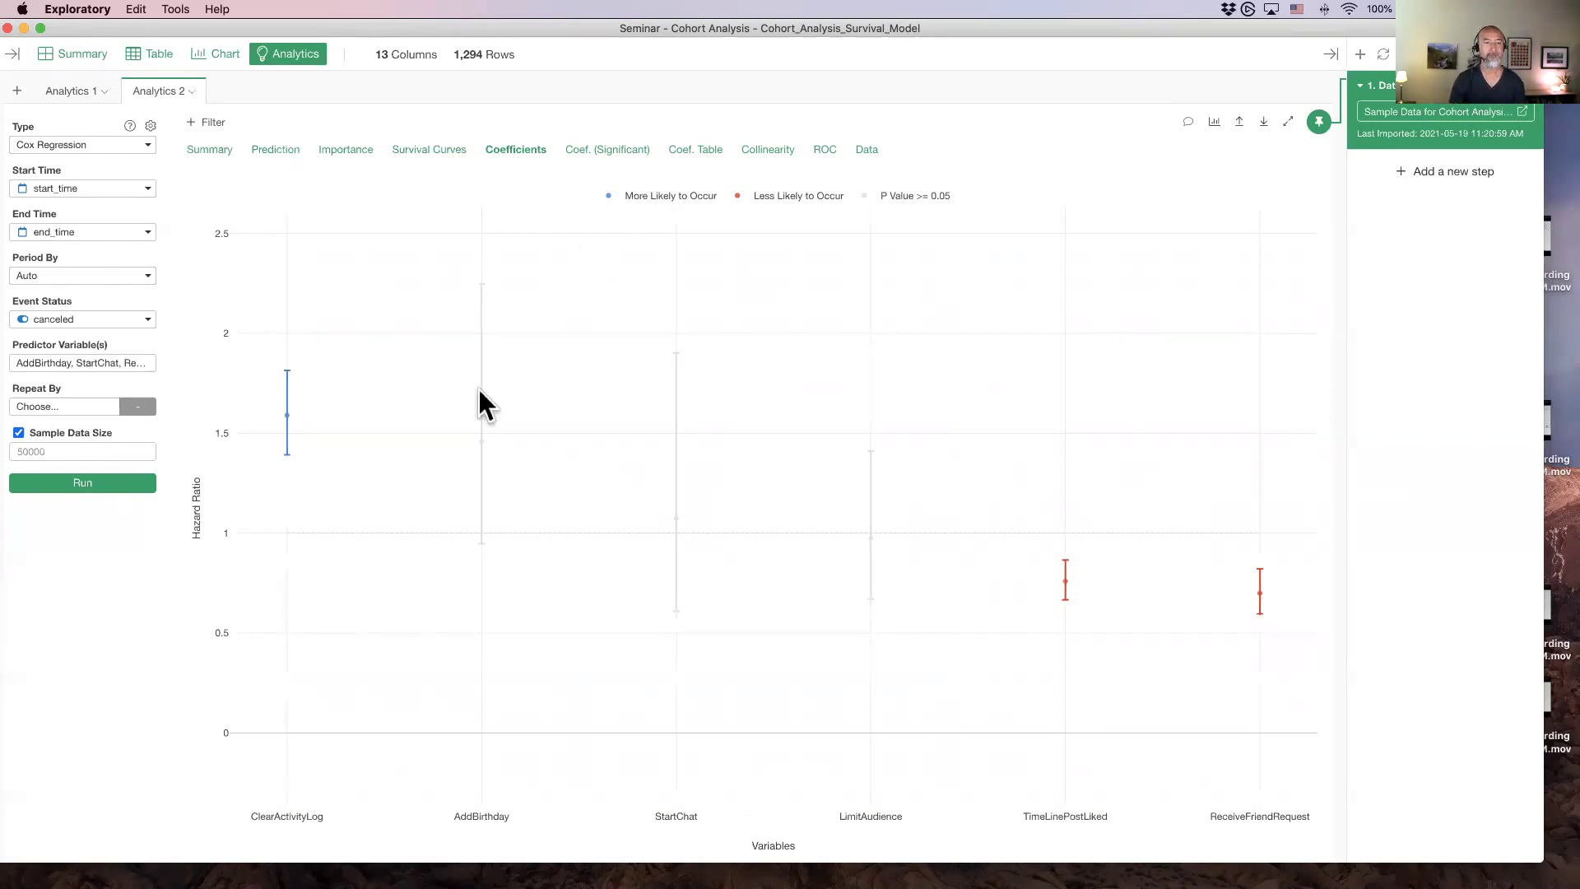
# Switch to Keynote, present from the slide introducing the hazard ratio, and advance to the slide explaining the blue color
pyautogui.press('super+Tab')
pyautogui.press('super+Tab')
pyautogui.press('super+shift+Tab')
pyautogui.scroll(-5, 81, 510)
pyautogui.click(105, 239)
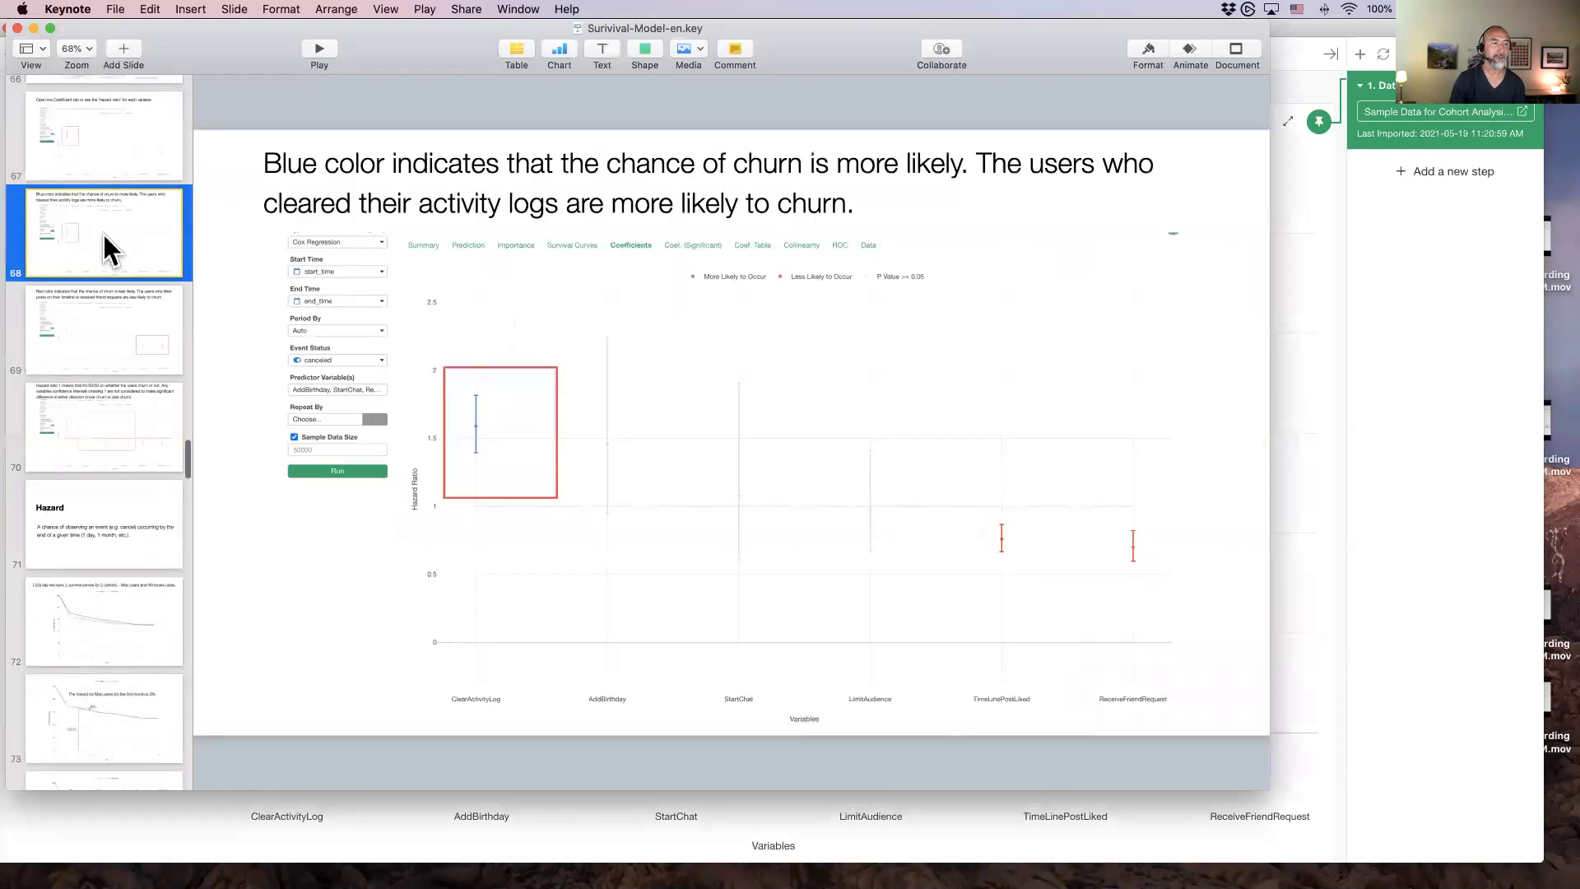
pyautogui.click(104, 127)
pyautogui.scroll(2, 116, 127)
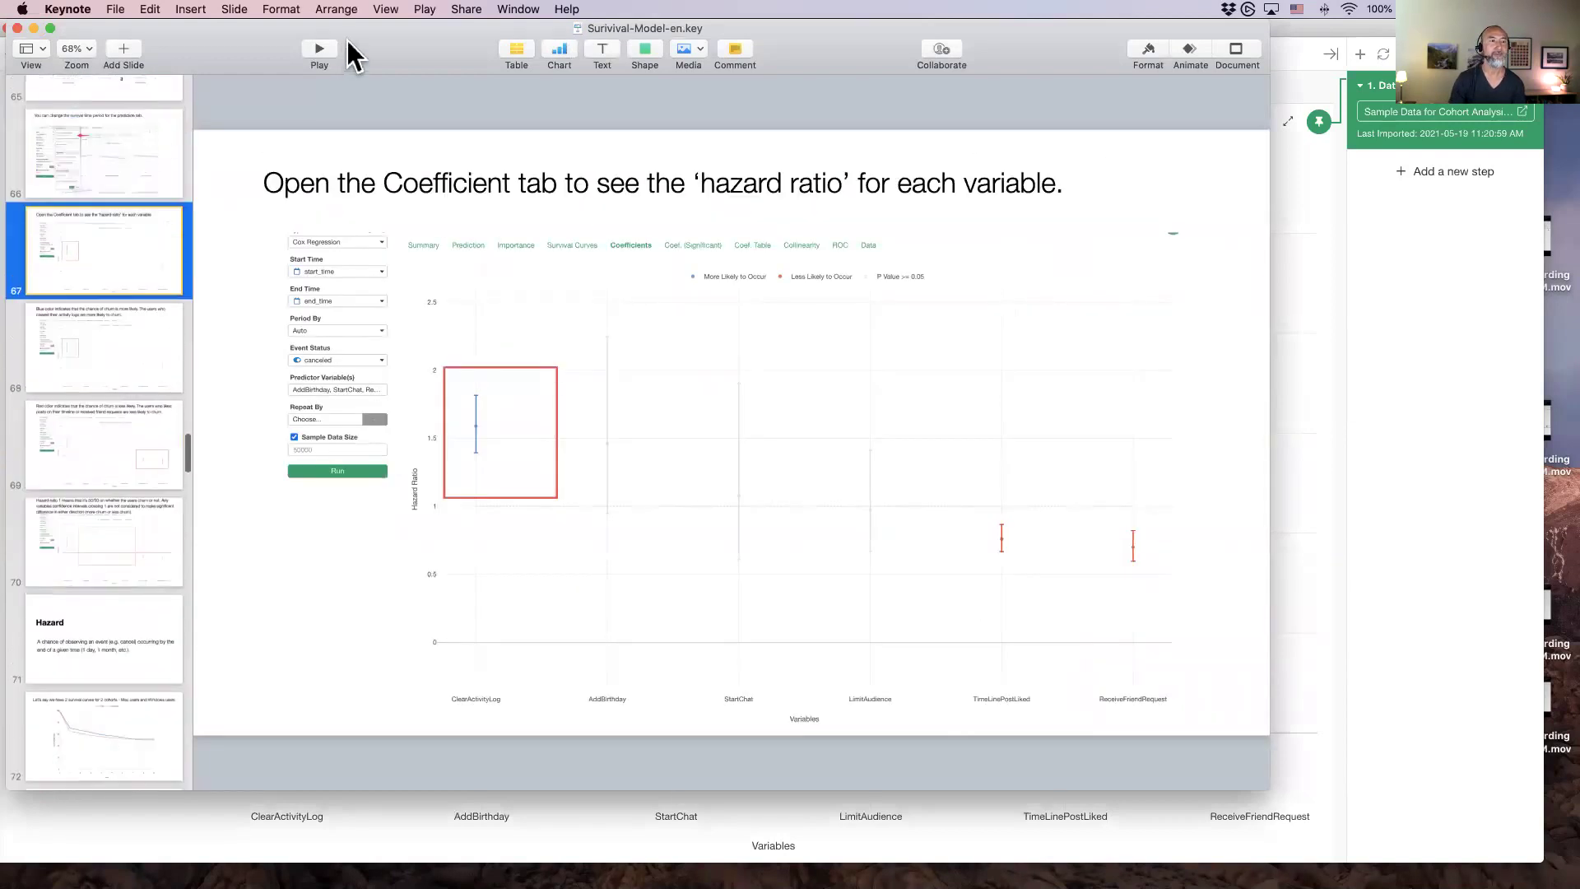
pyautogui.click(316, 51)
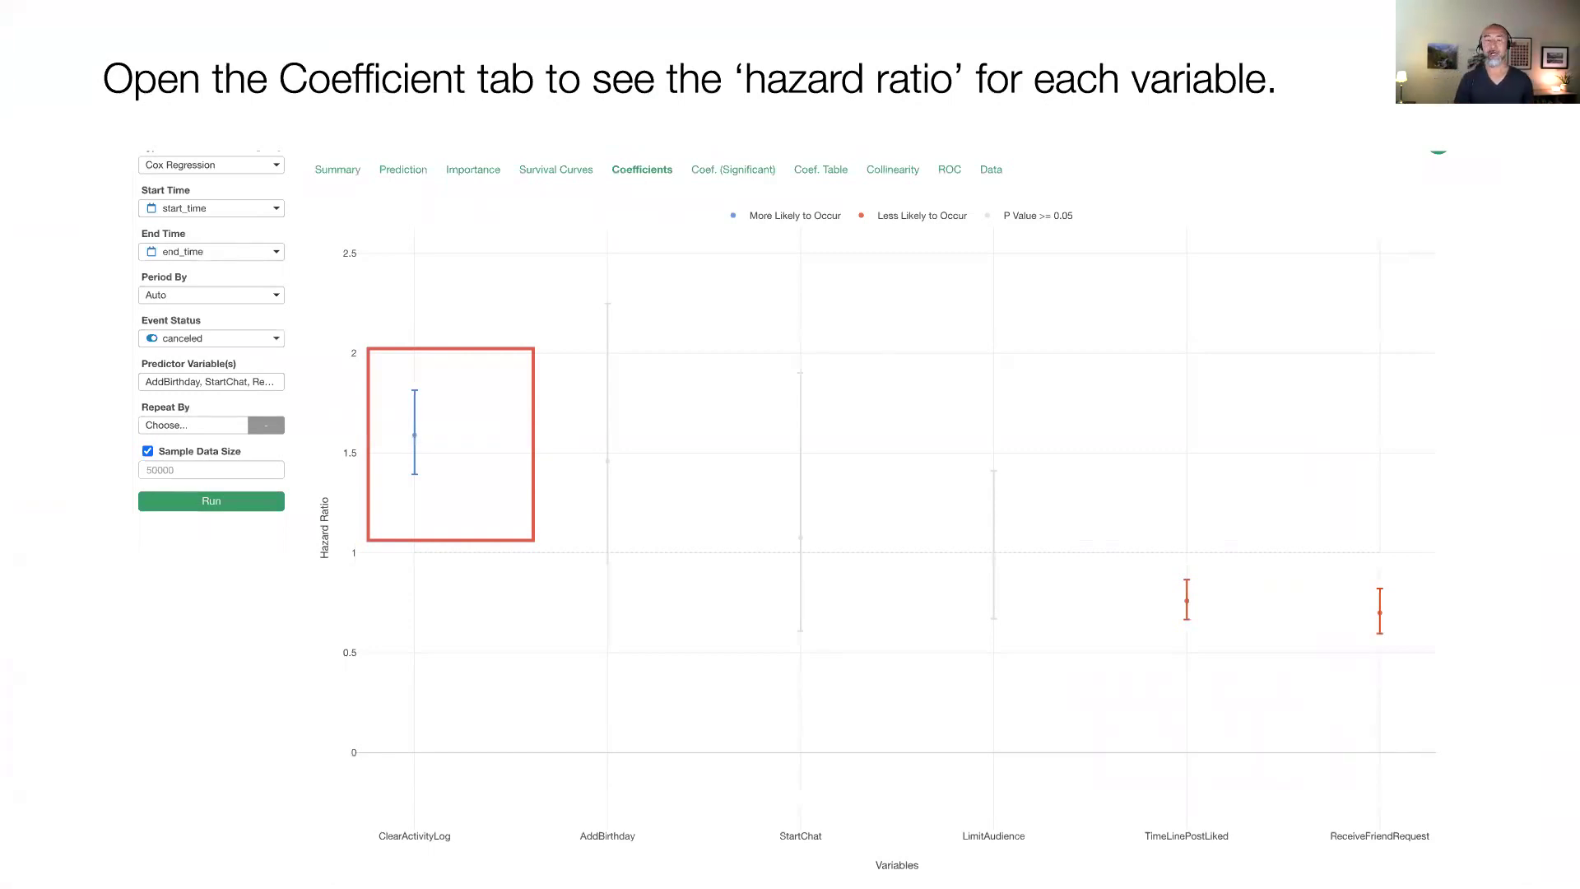
pyautogui.press('Right')
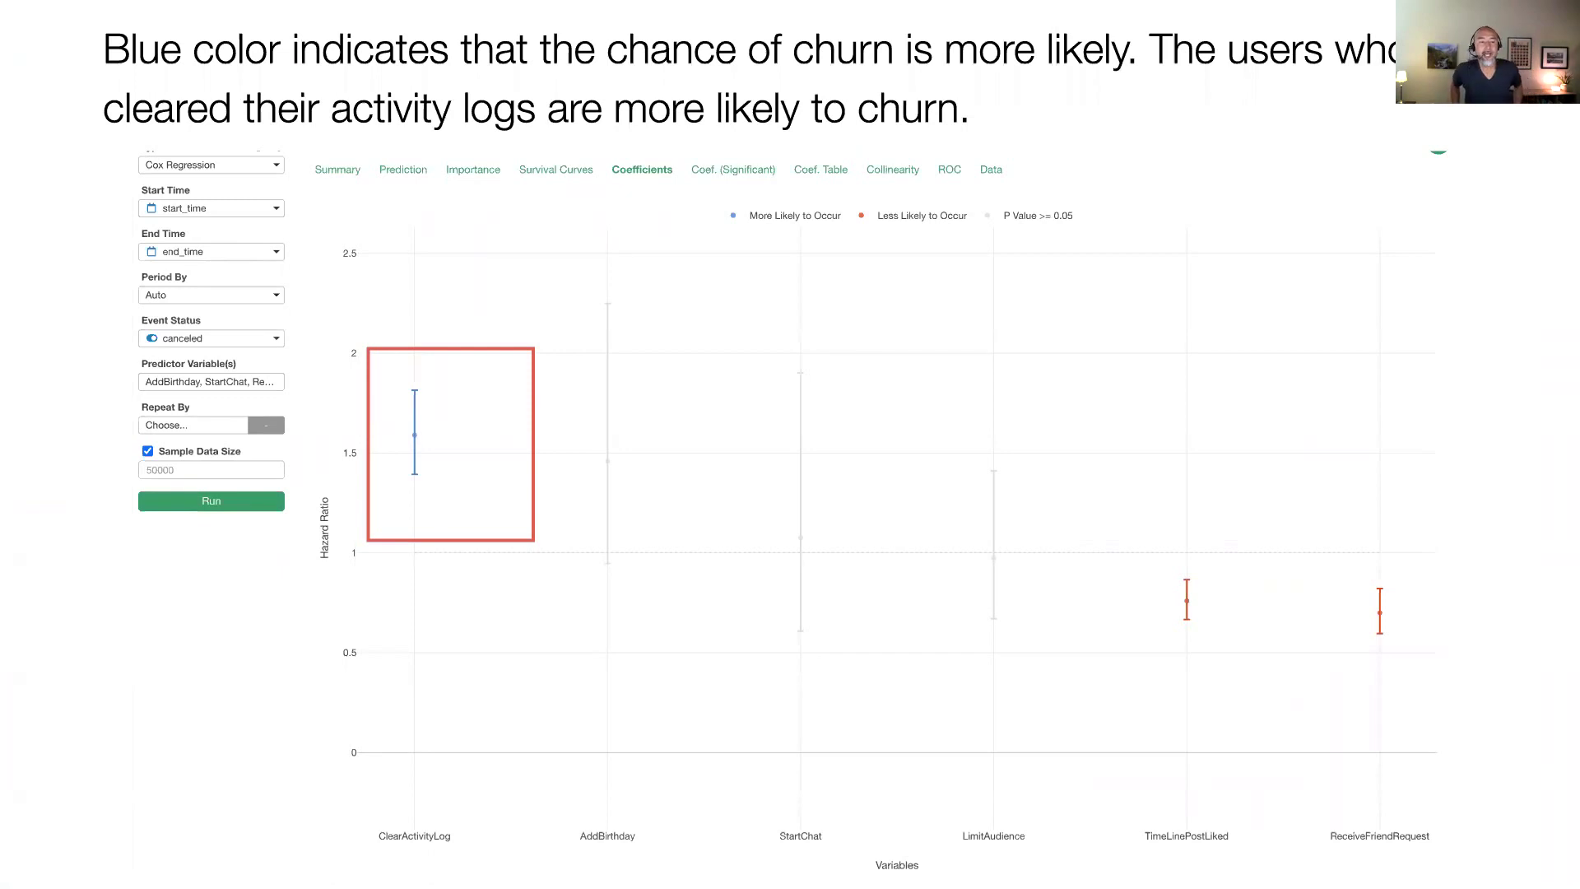